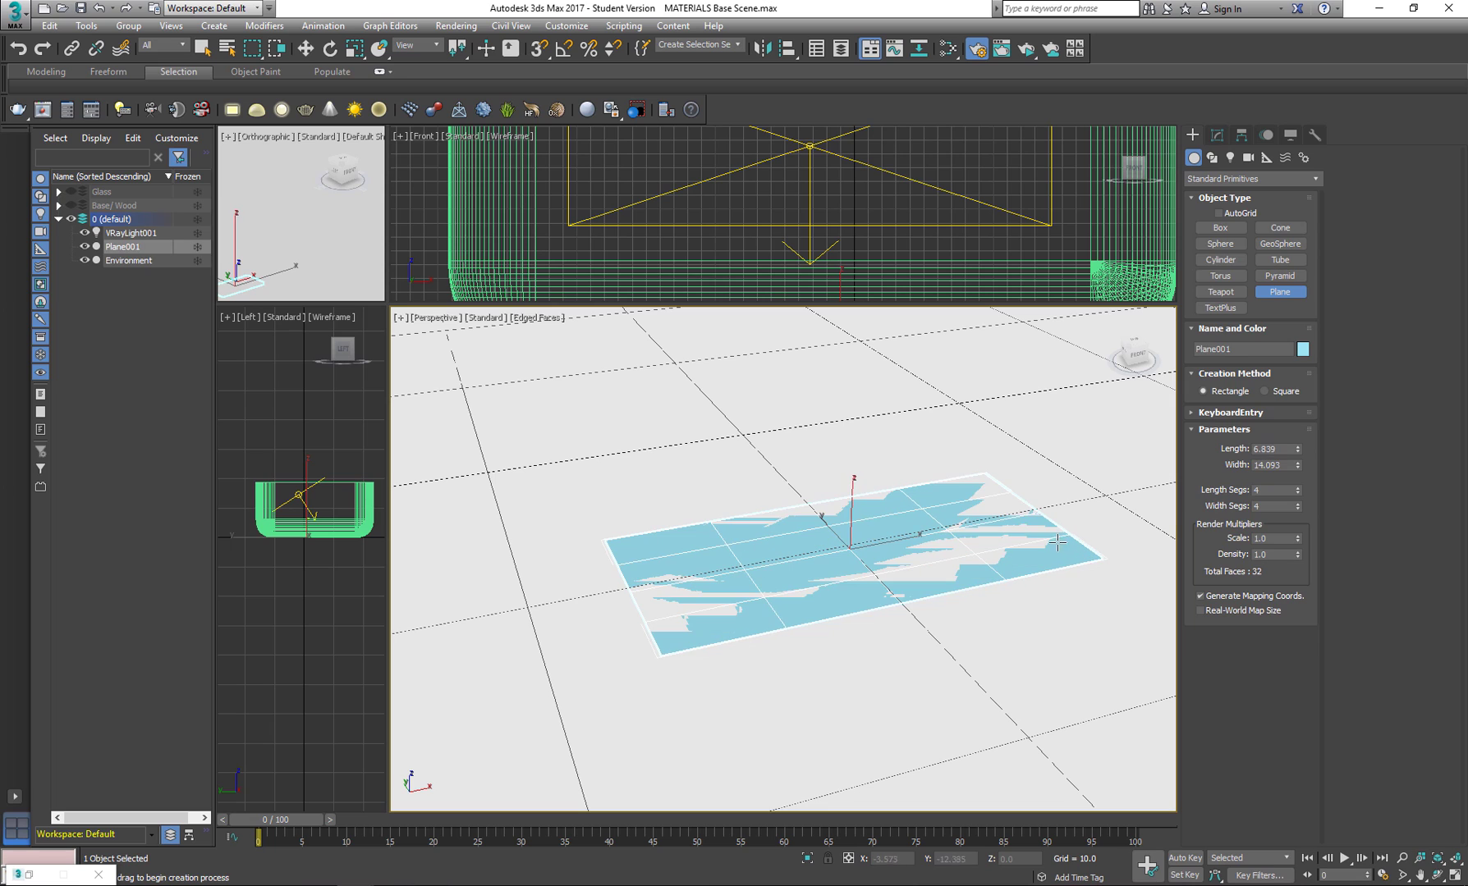
# Move the plane up along Z to about 0.48 so it clears the ground surface.
pyautogui.press('w')
pyautogui.moveTo(854, 494); pyautogui.dragTo(856, 480)
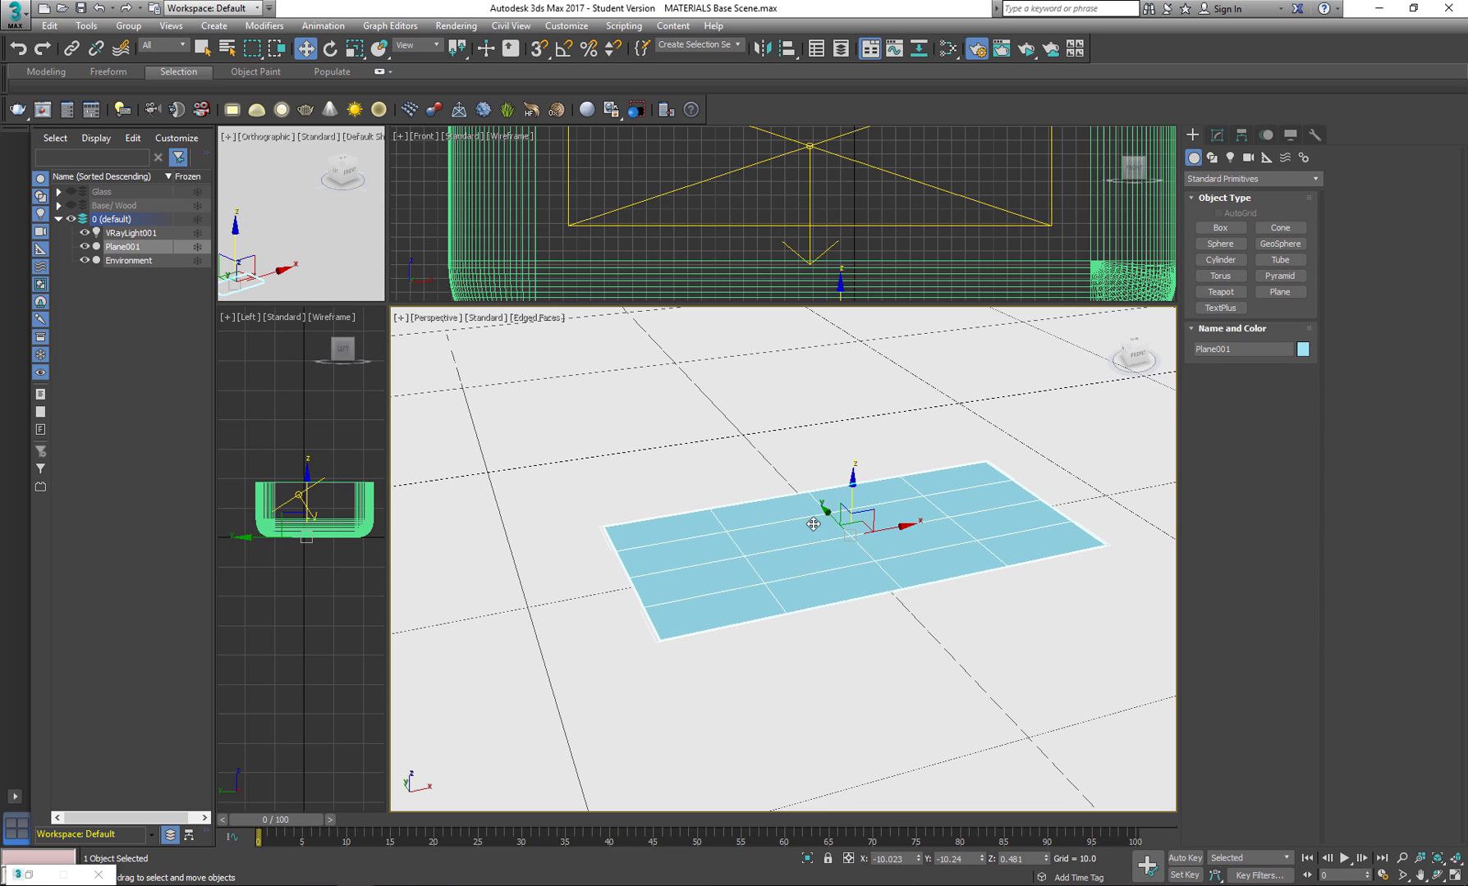
# Add a new VRayMtl material node in the Slate Material Editor and open its parameters.
pyautogui.press('m')
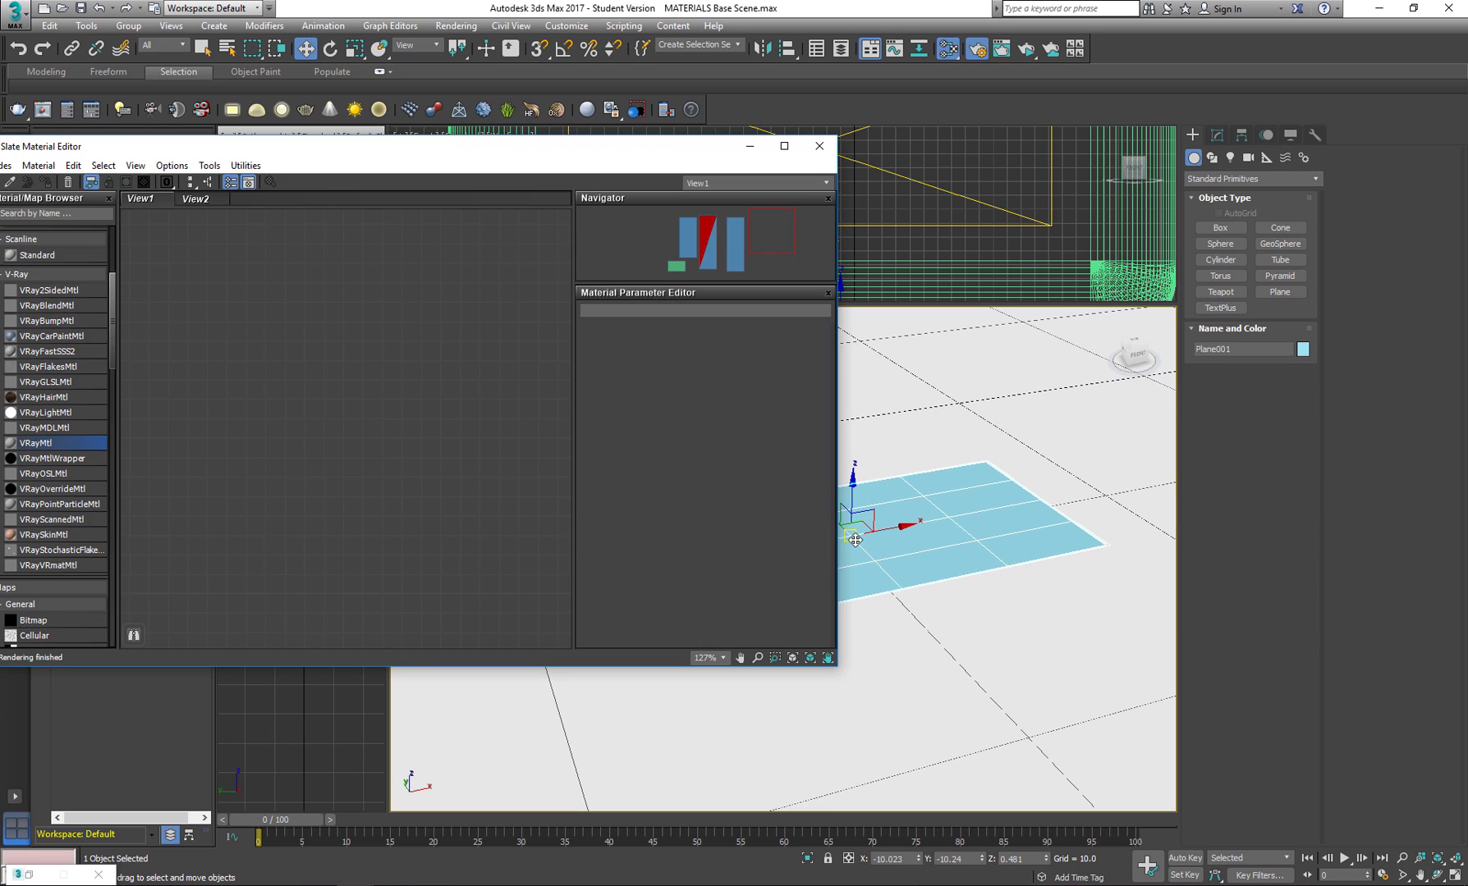
pyautogui.moveTo(50, 444); pyautogui.dragTo(407, 274)
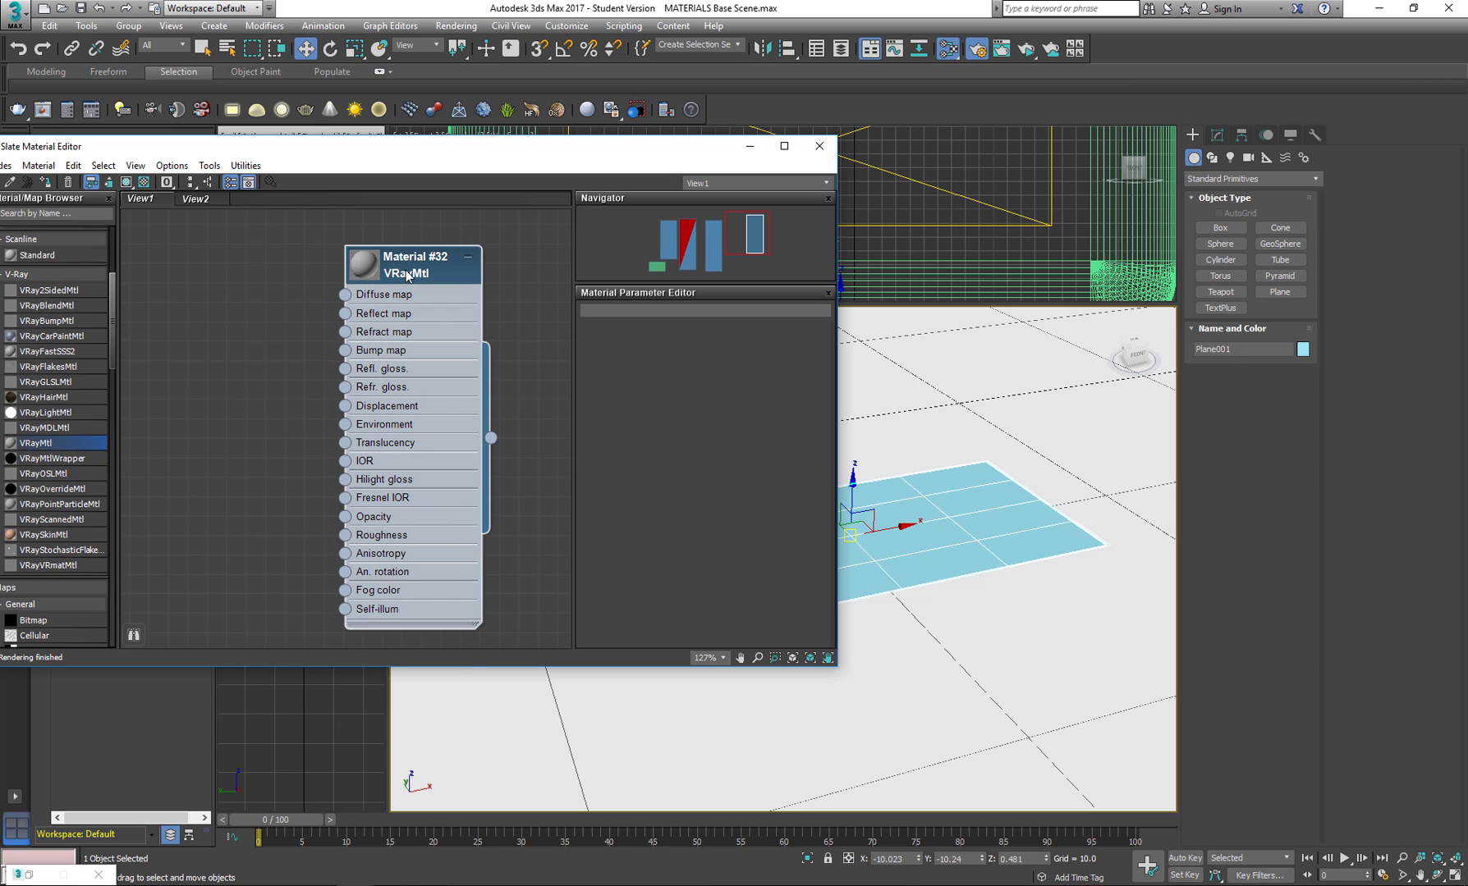
pyautogui.doubleClick(407, 275)
# Add a Bitmap map using marche-industrielle-2-mask.jpg and connect it to the new material's Refract map.
pyautogui.moveTo(113, 336); pyautogui.dragTo(92, 397)
pyautogui.moveTo(214, 355); pyautogui.dragTo(213, 353)
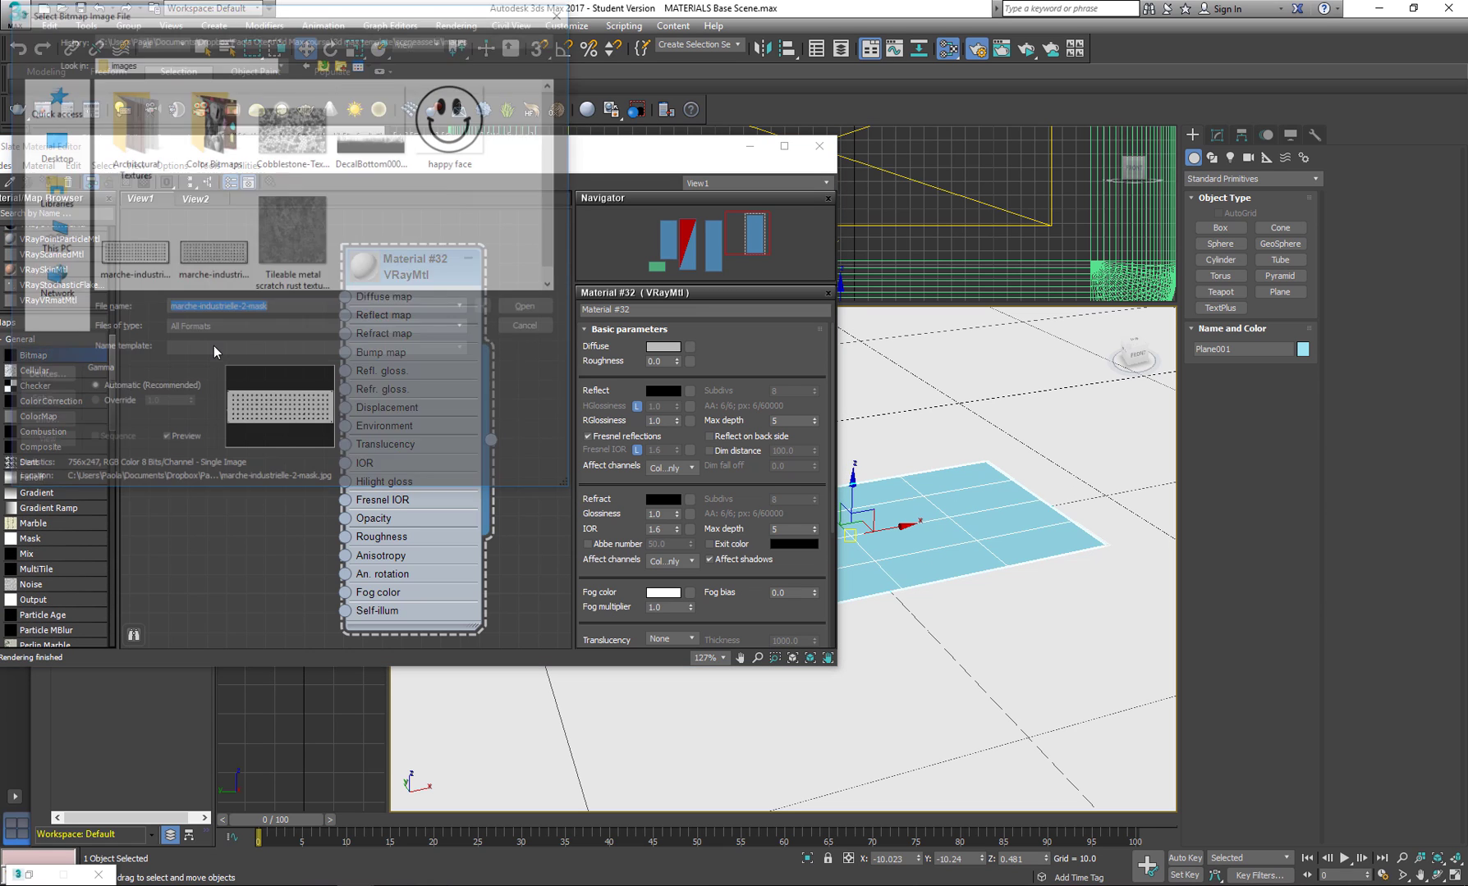
pyautogui.click(530, 308)
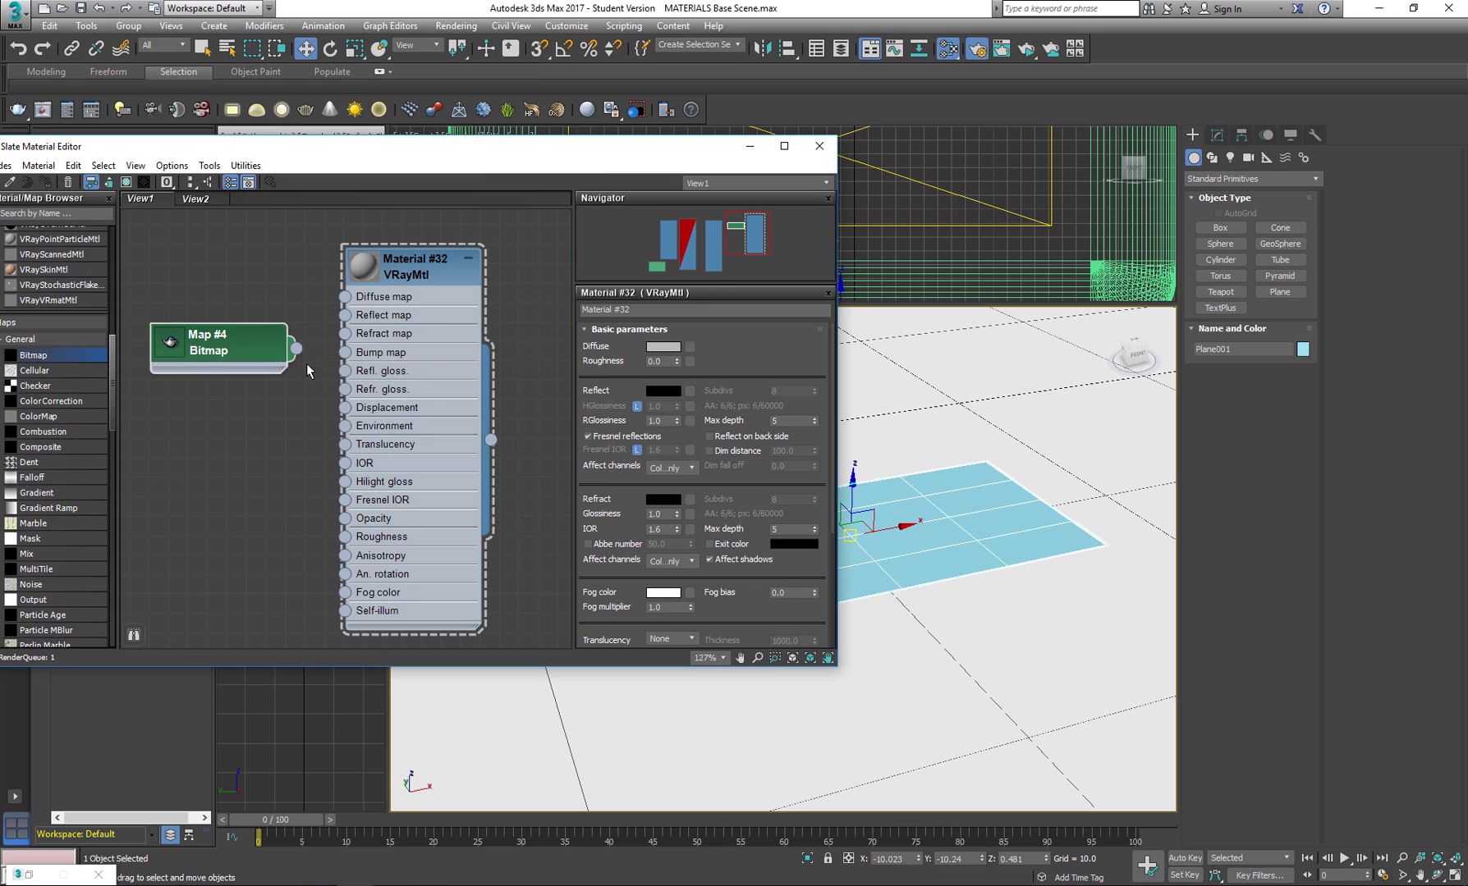
pyautogui.moveTo(296, 347); pyautogui.dragTo(343, 337)
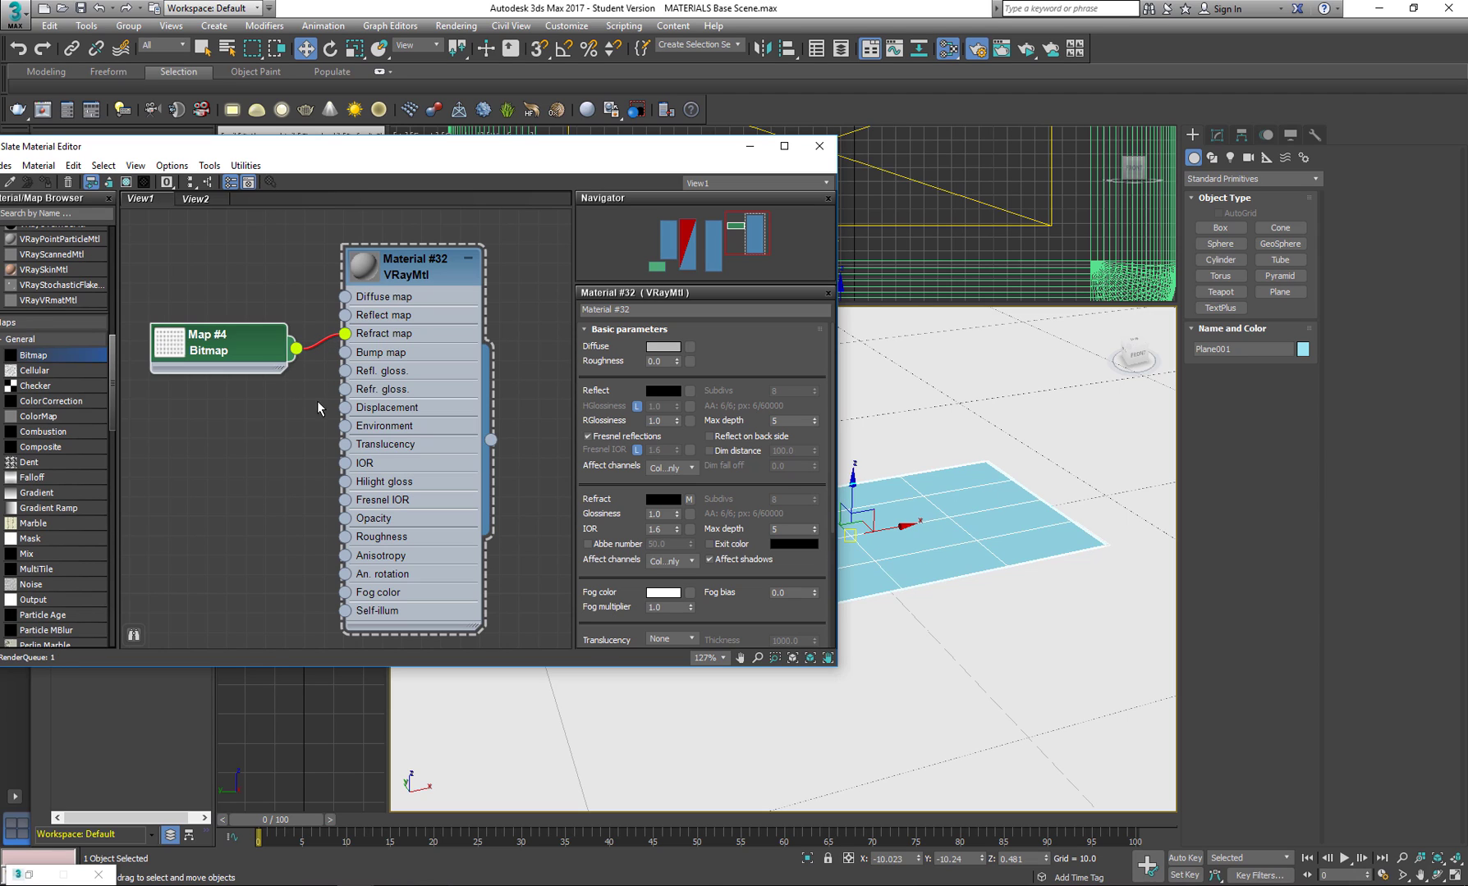
# Enlarge the material node's preview and set its diffuse color to blue (RGB 35, 70, 161).
pyautogui.click(366, 269)
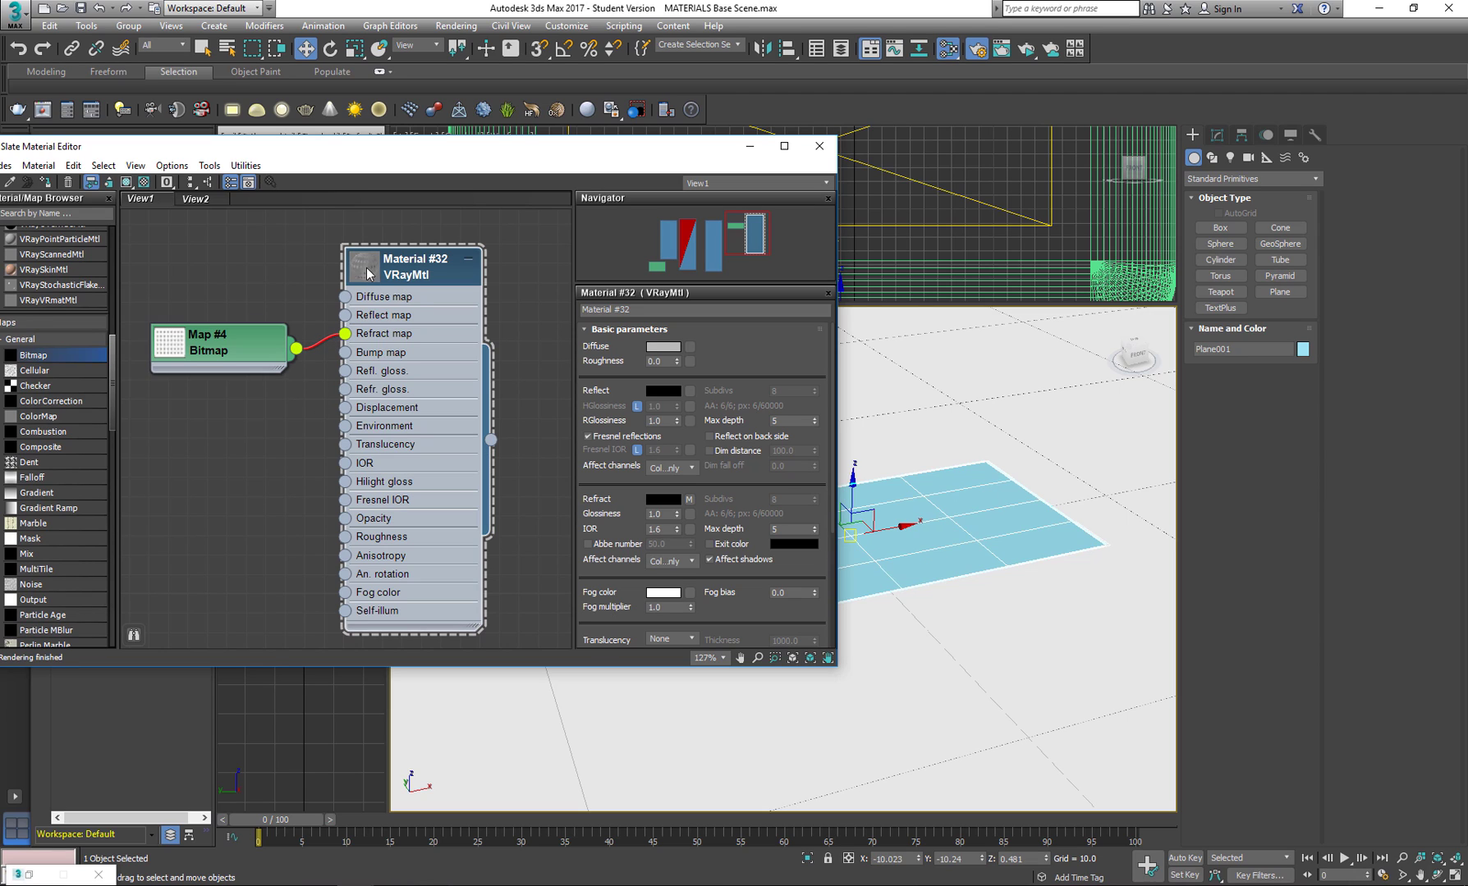
pyautogui.doubleClick(363, 269)
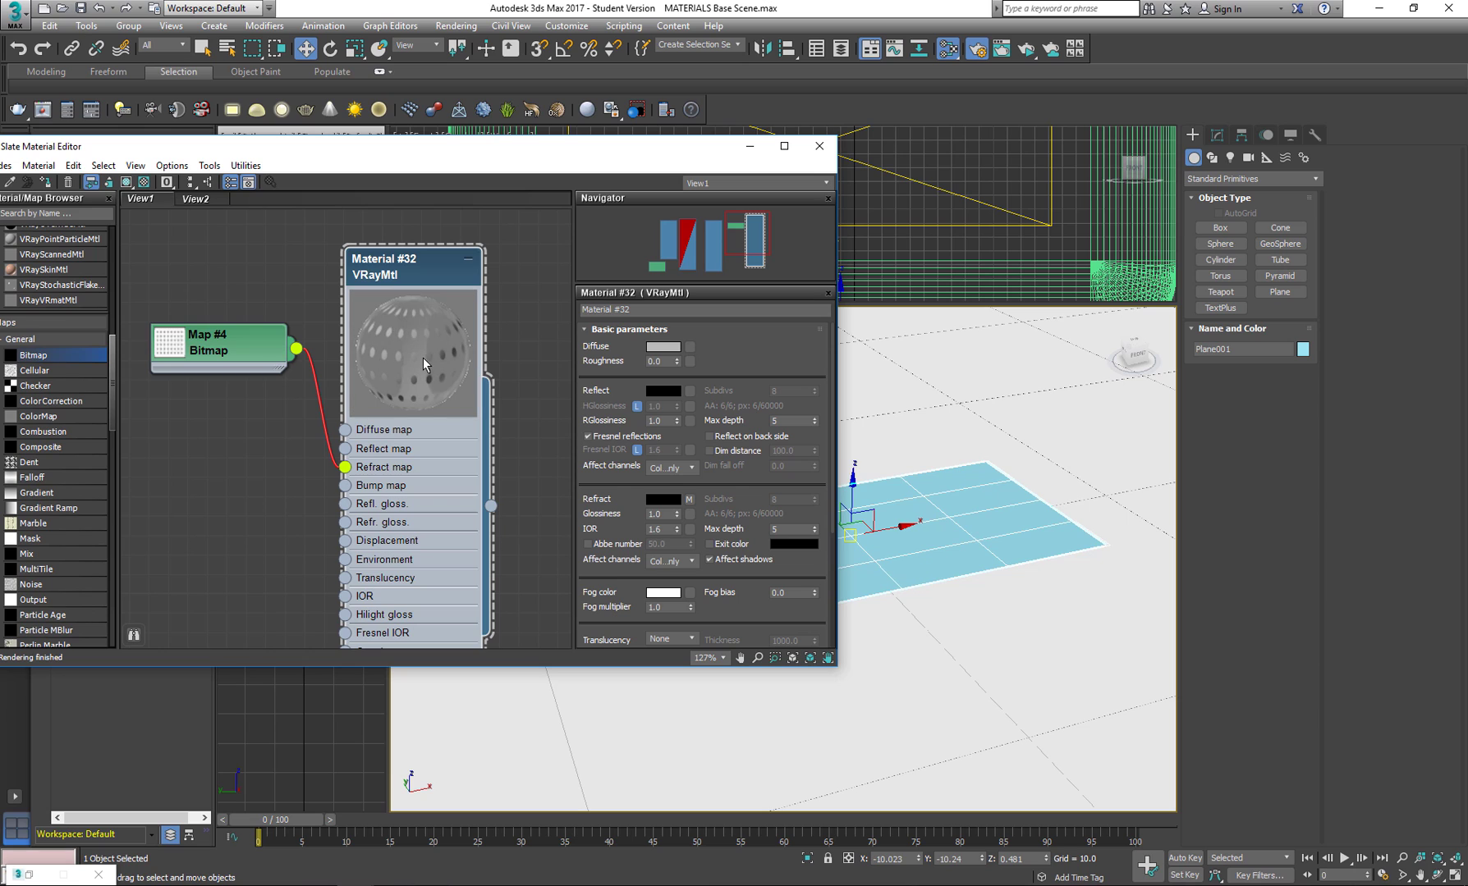
pyautogui.click(662, 351)
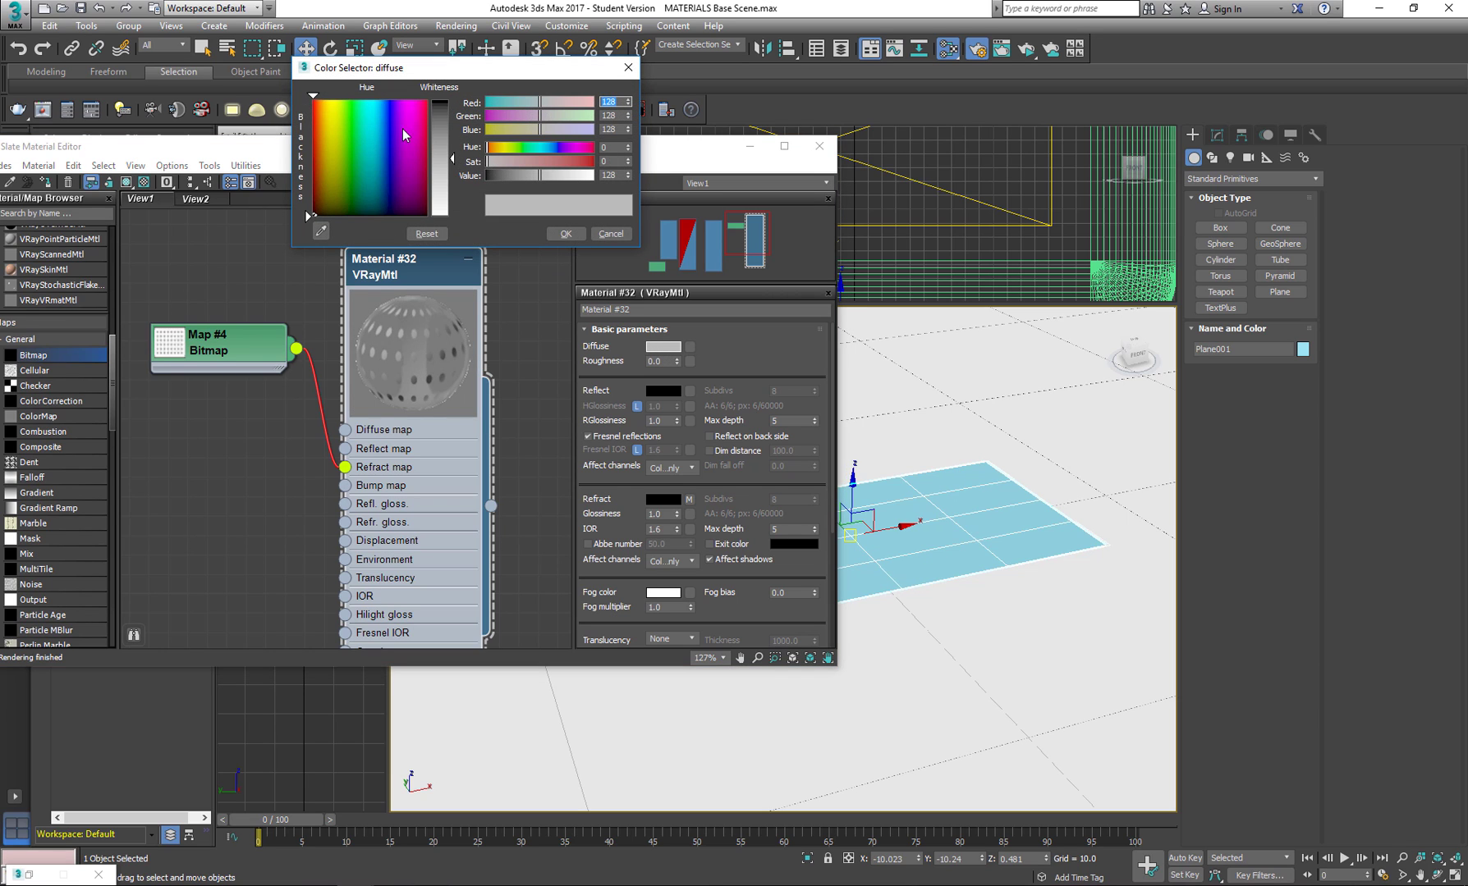
pyautogui.click(384, 150)
pyautogui.click(432, 116)
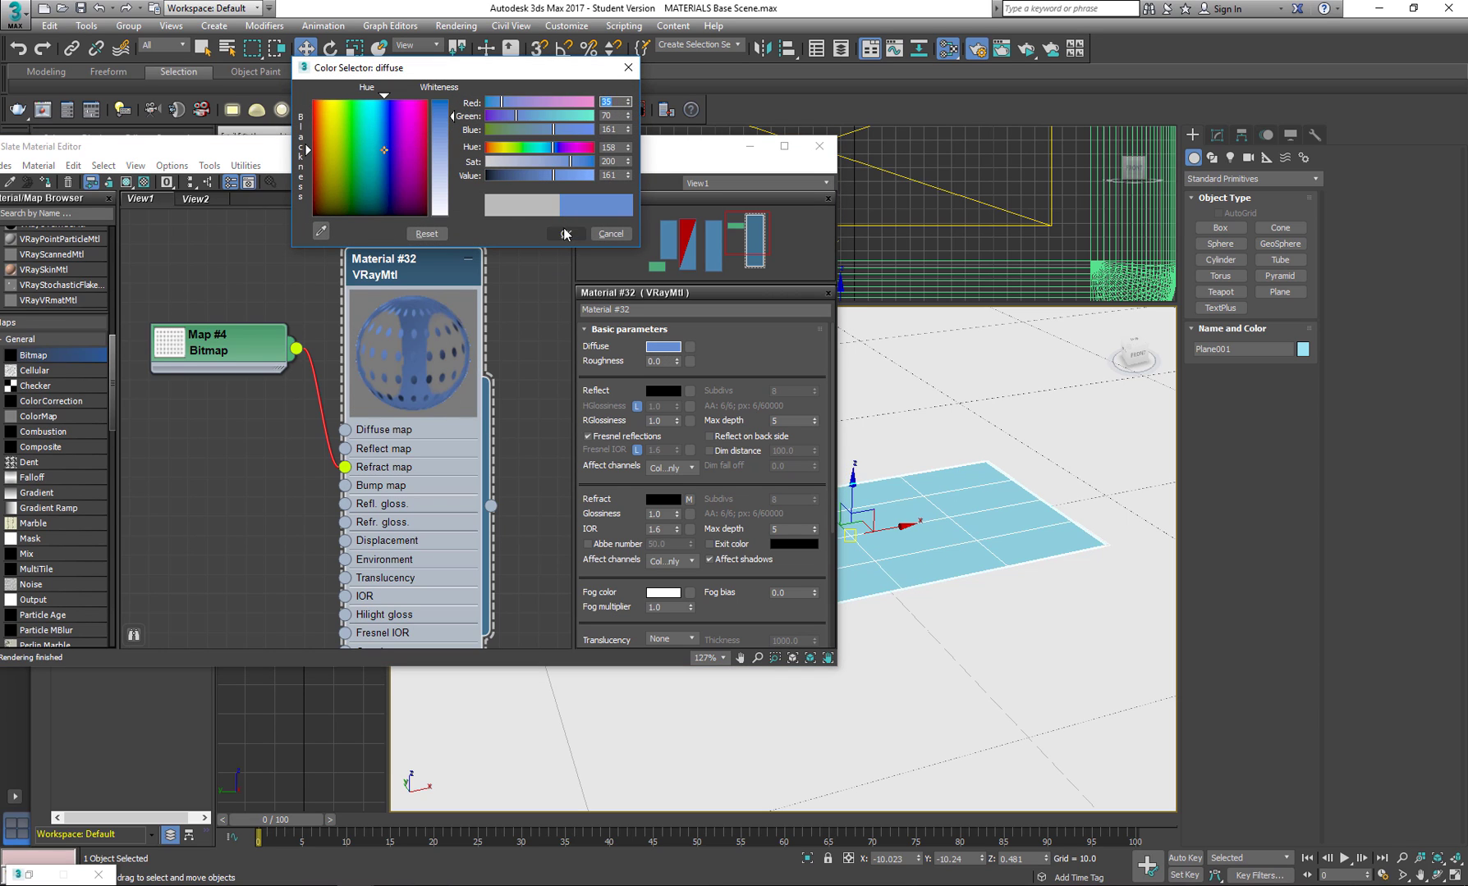
pyautogui.click(566, 234)
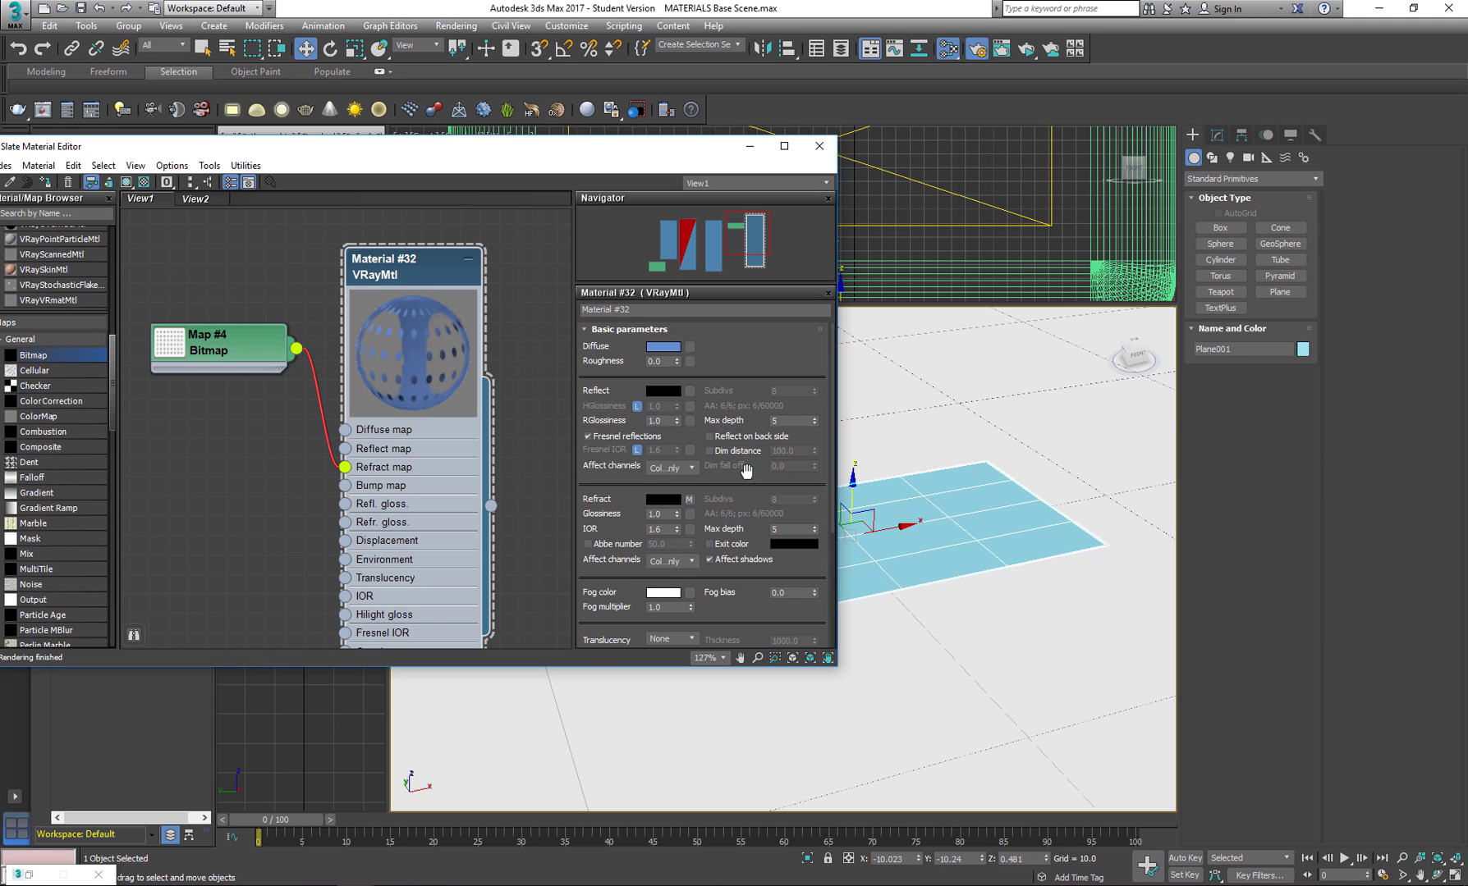
# Assign the blue material to the selected plane and show its bitmap shaded in the viewport.
pyautogui.click(48, 183)
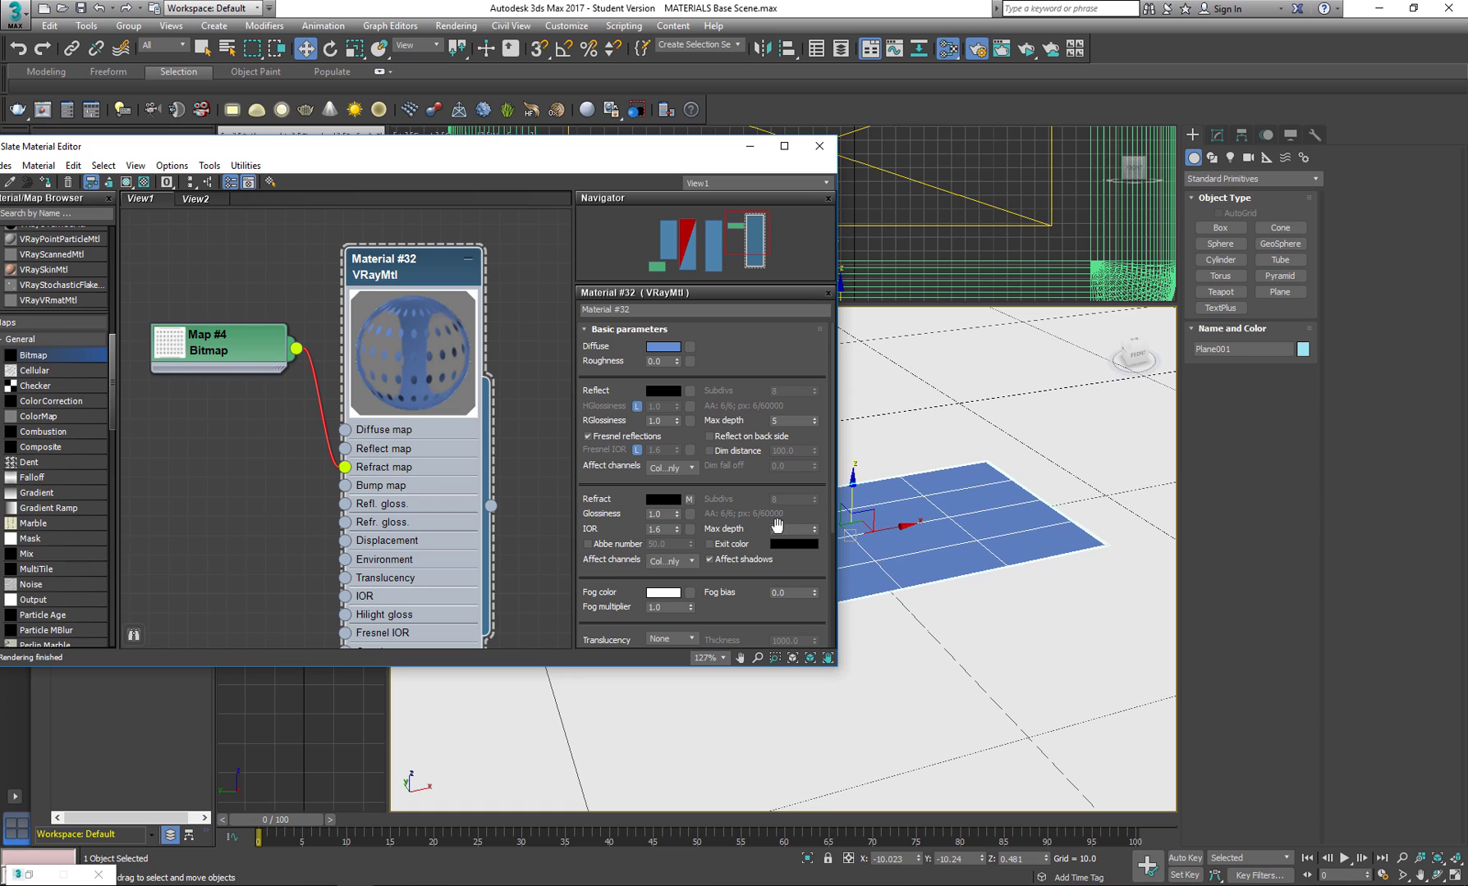
pyautogui.moveTo(213, 346); pyautogui.dragTo(213, 365)
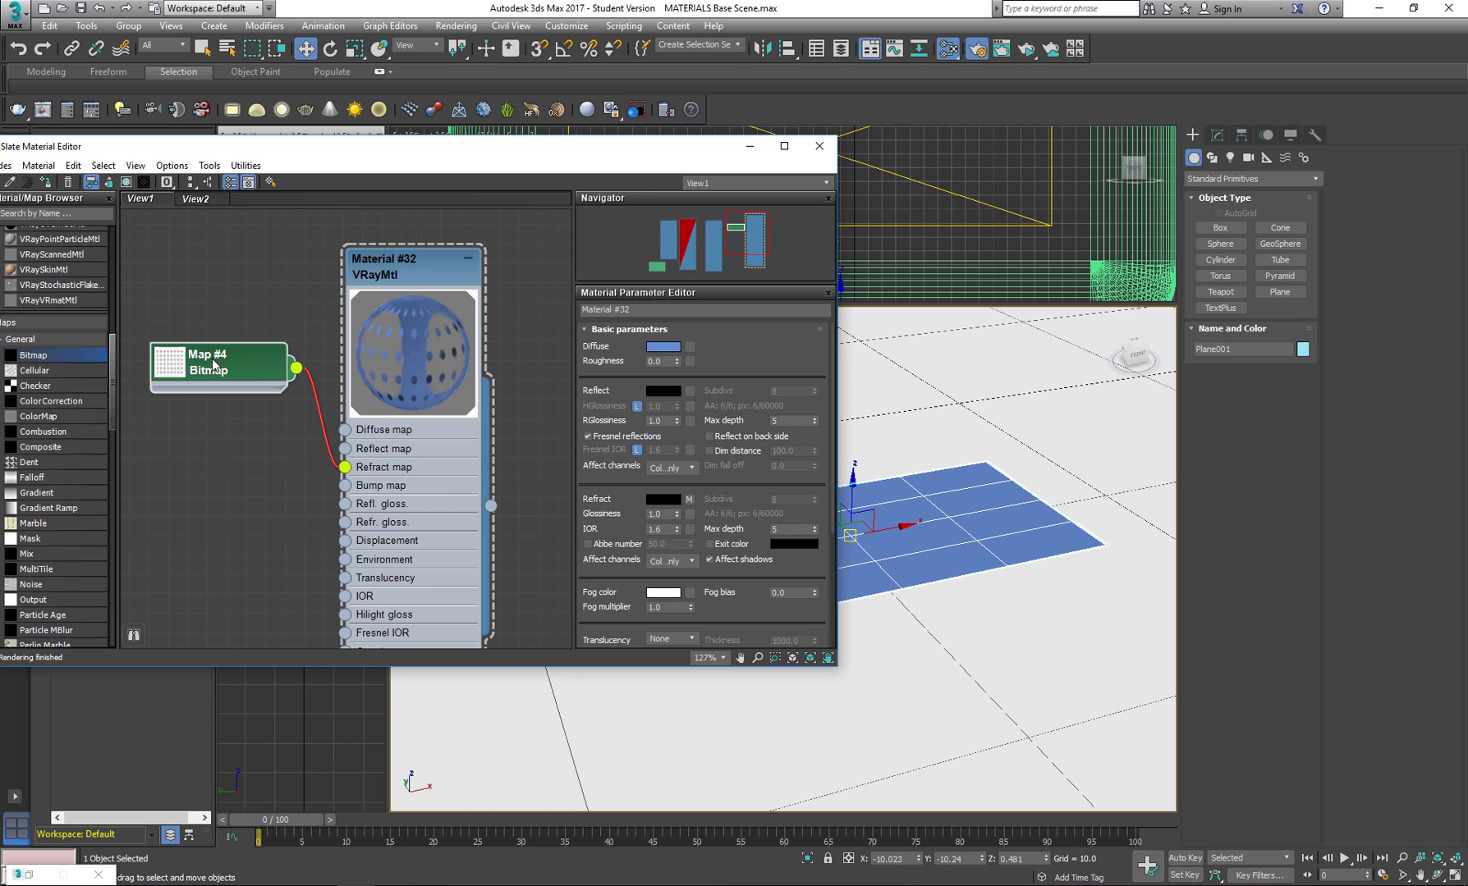
pyautogui.doubleClick(213, 365)
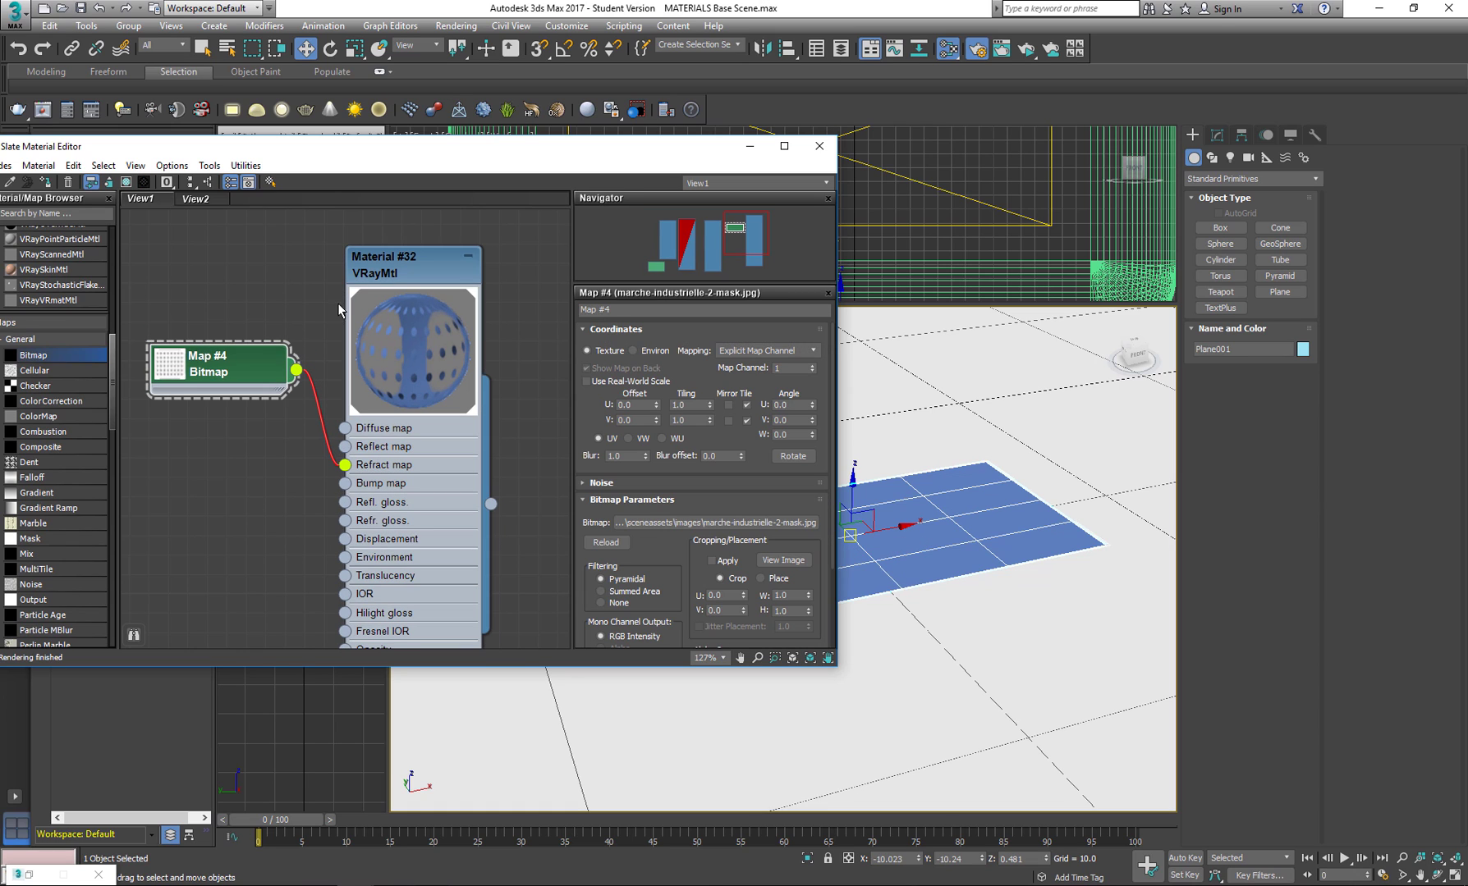
pyautogui.click(127, 183)
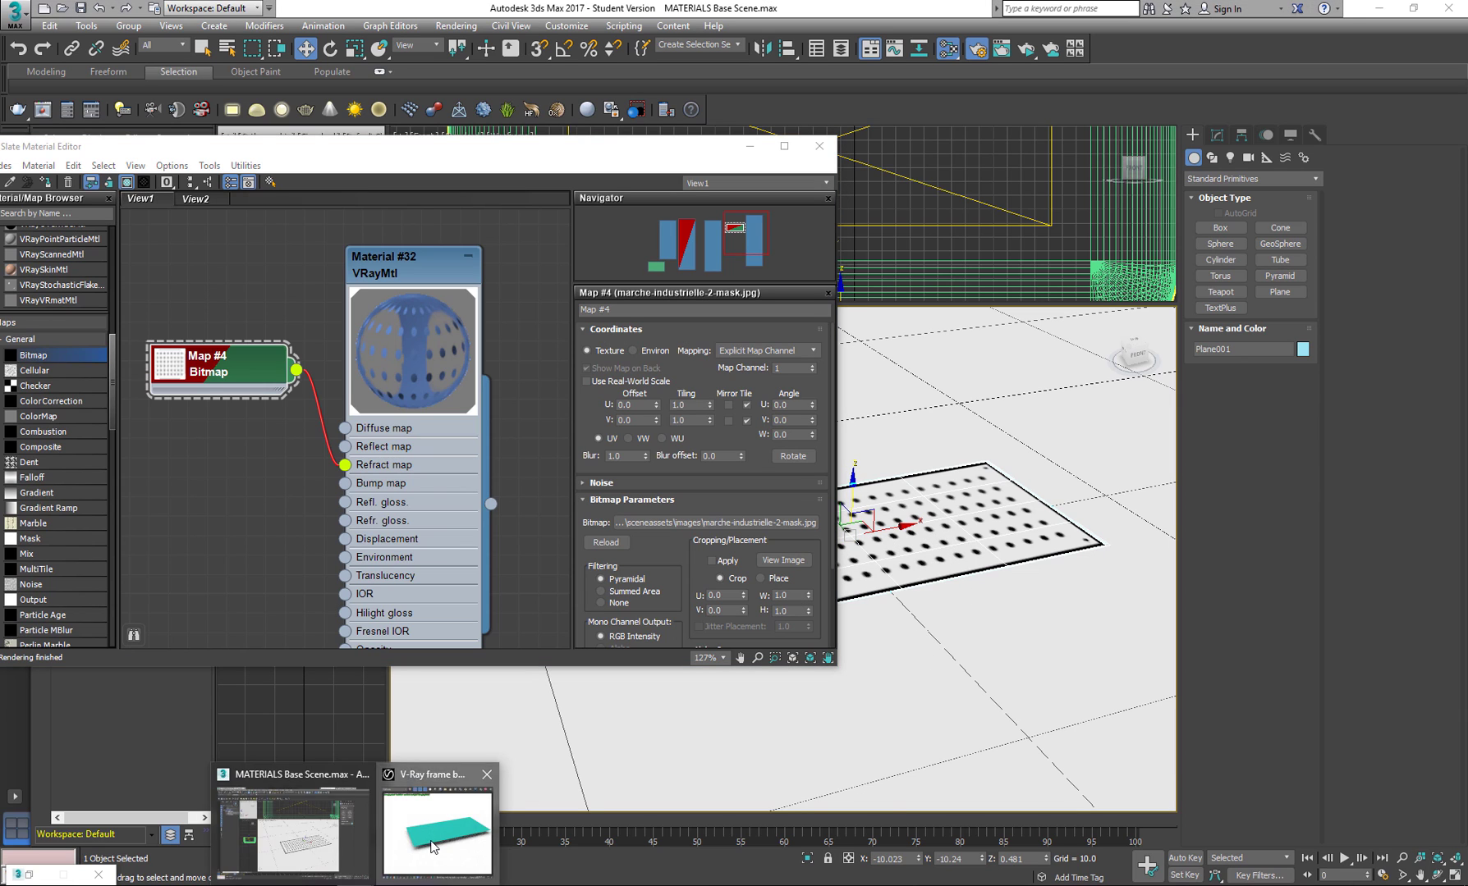
# Bring up the V-Ray frame buffer and examine the plane's mask pattern up close in the render.
pyautogui.click(440, 836)
pyautogui.moveTo(1067, 315); pyautogui.dragTo(914, 320)
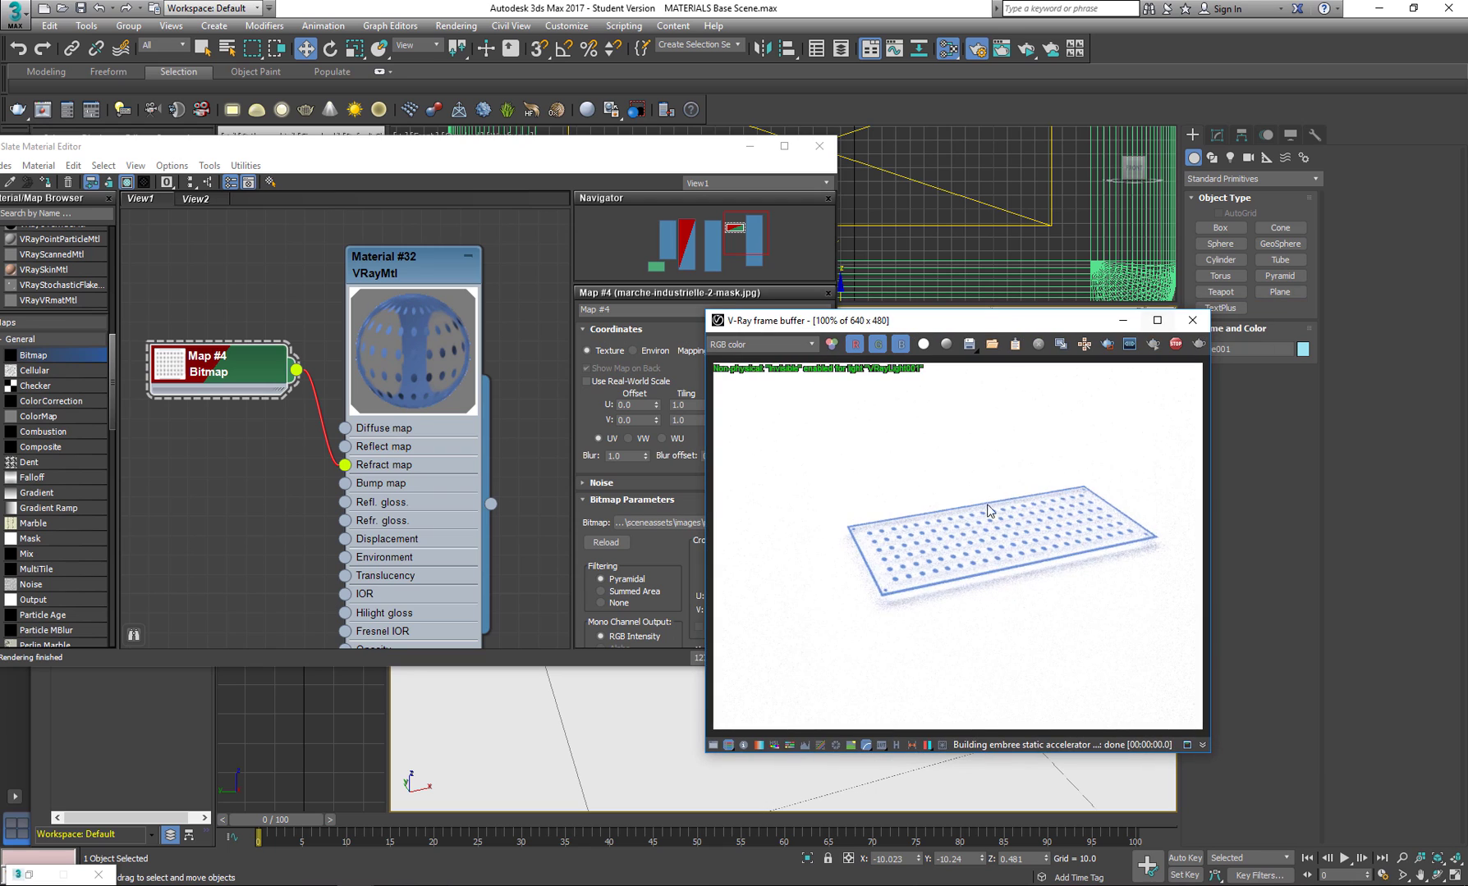
pyautogui.scroll(3, 945, 572)
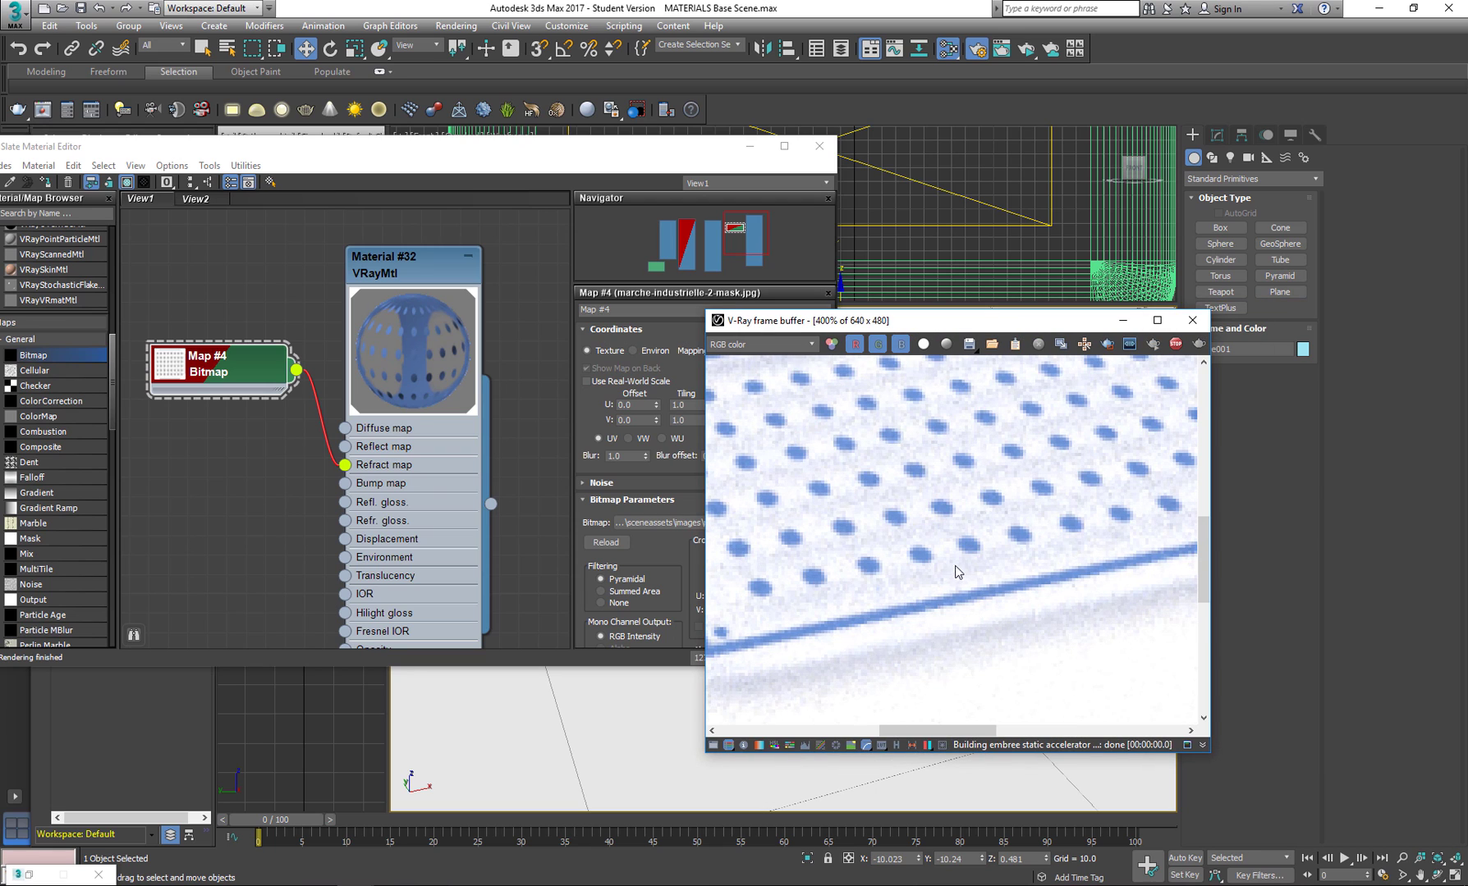
pyautogui.scroll(-2, 954, 572)
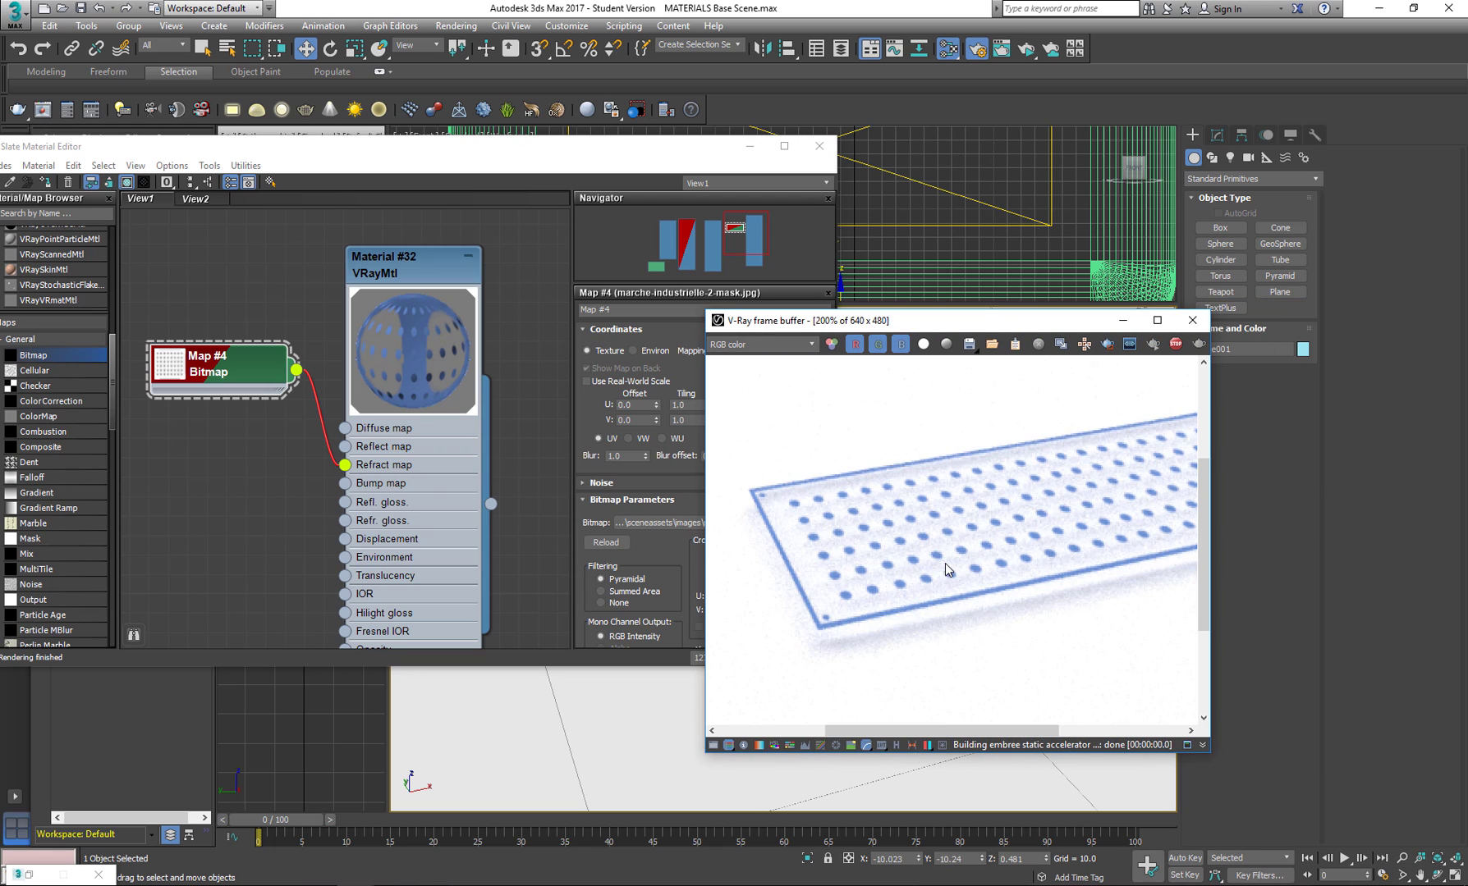
# Enlarge the bitmap node's preview and turn on Invert in the bitmap's output settings.
pyautogui.doubleClick(166, 366)
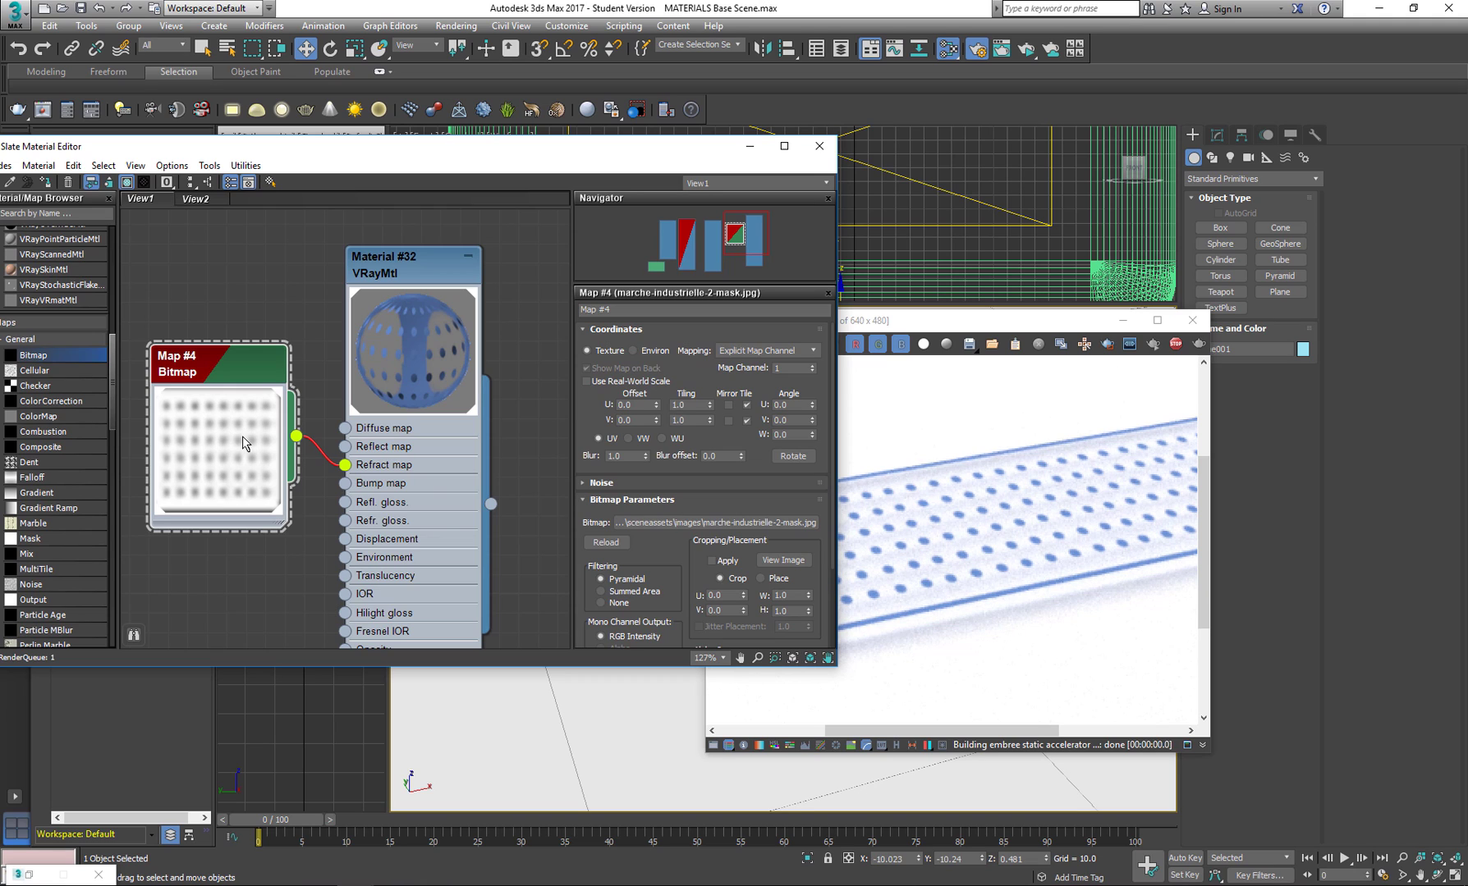
pyautogui.moveTo(259, 376); pyautogui.dragTo(220, 328)
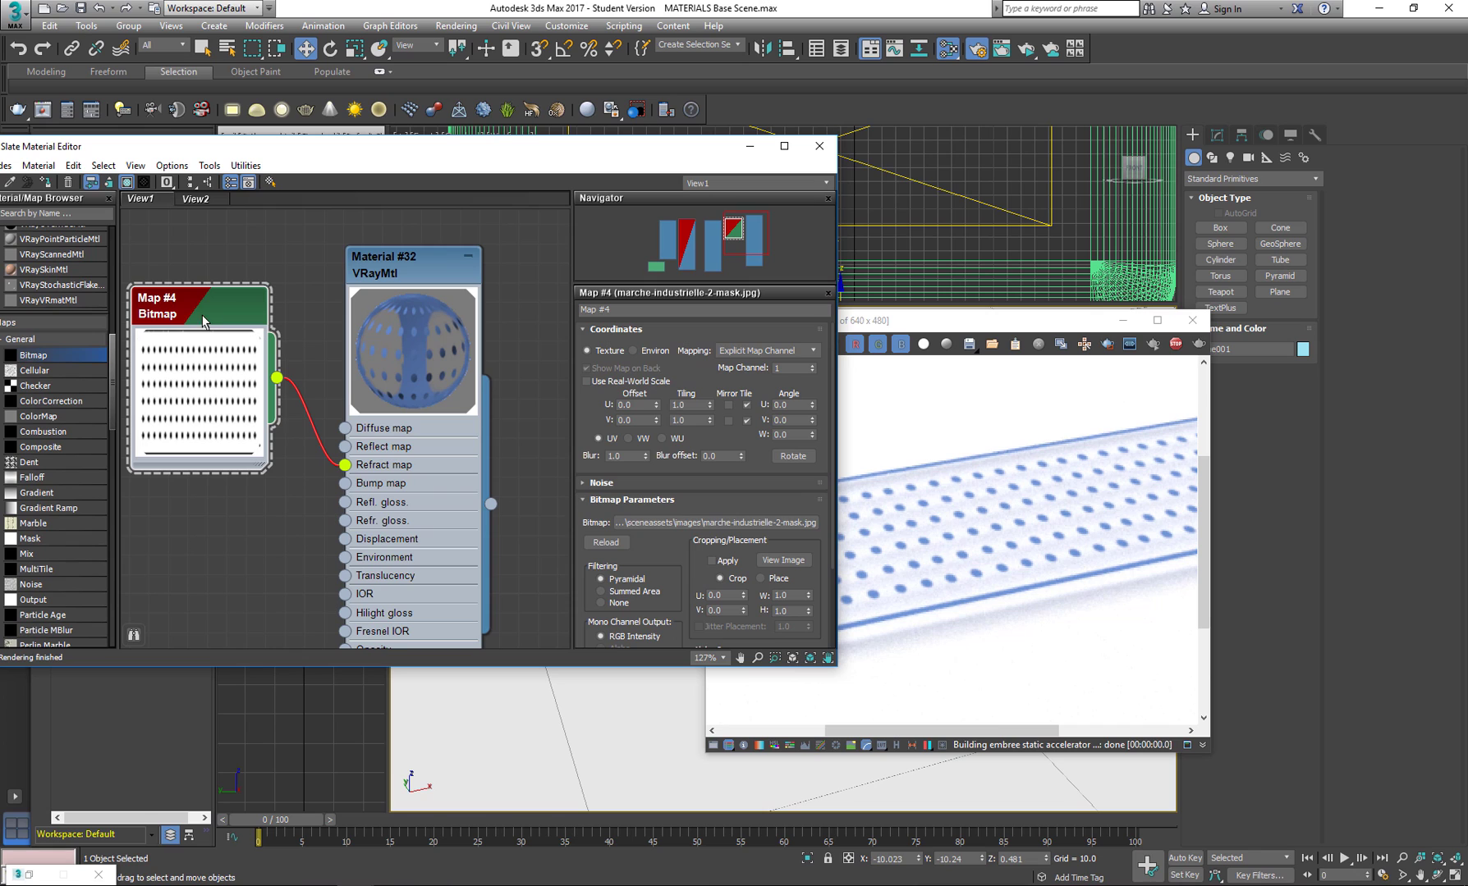
pyautogui.moveTo(653, 565); pyautogui.dragTo(645, 286)
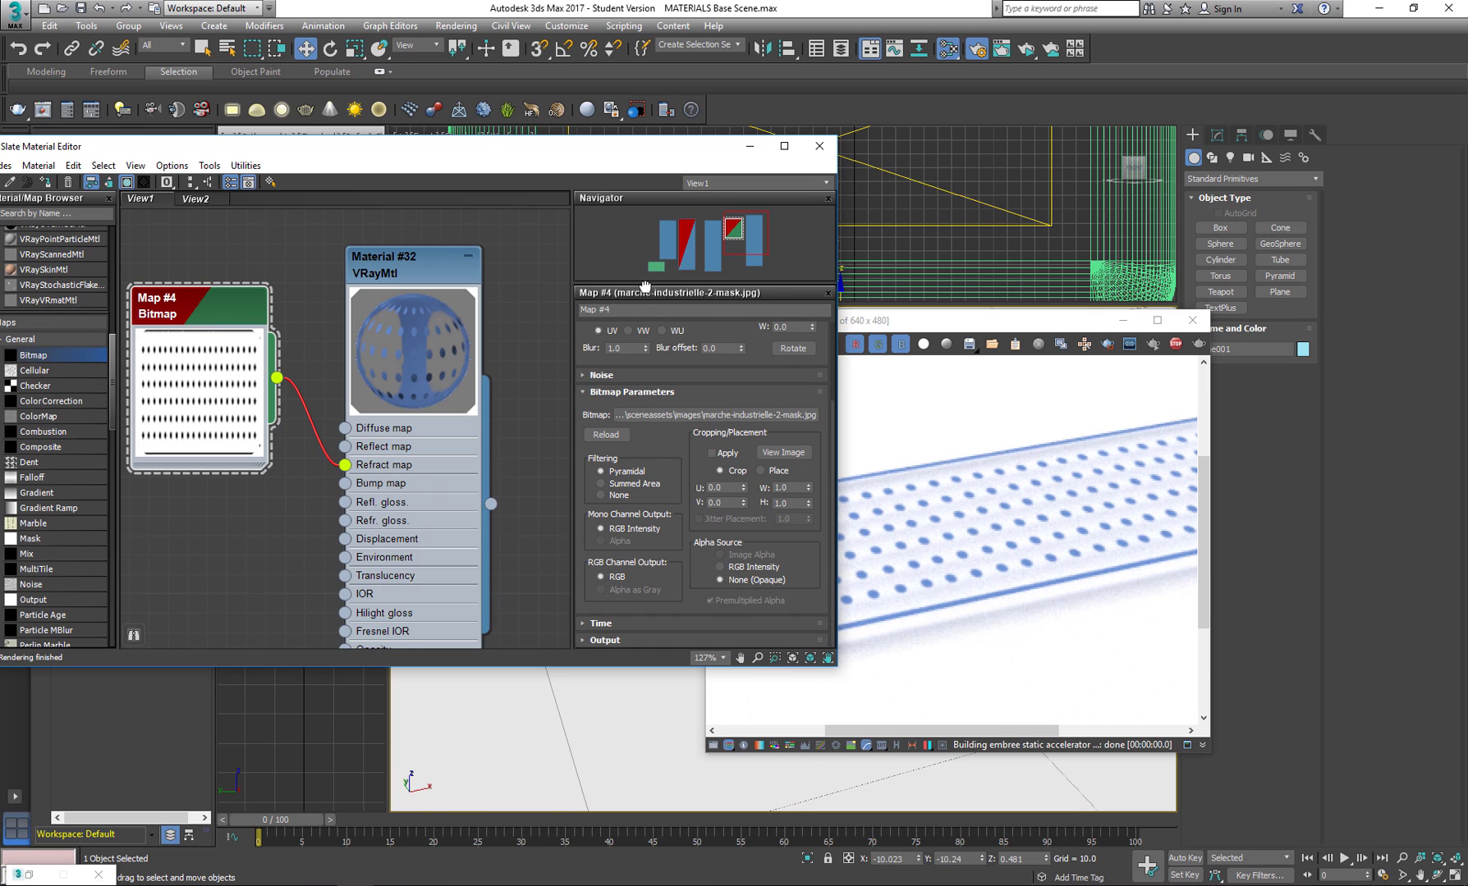
pyautogui.click(589, 637)
pyautogui.click(590, 334)
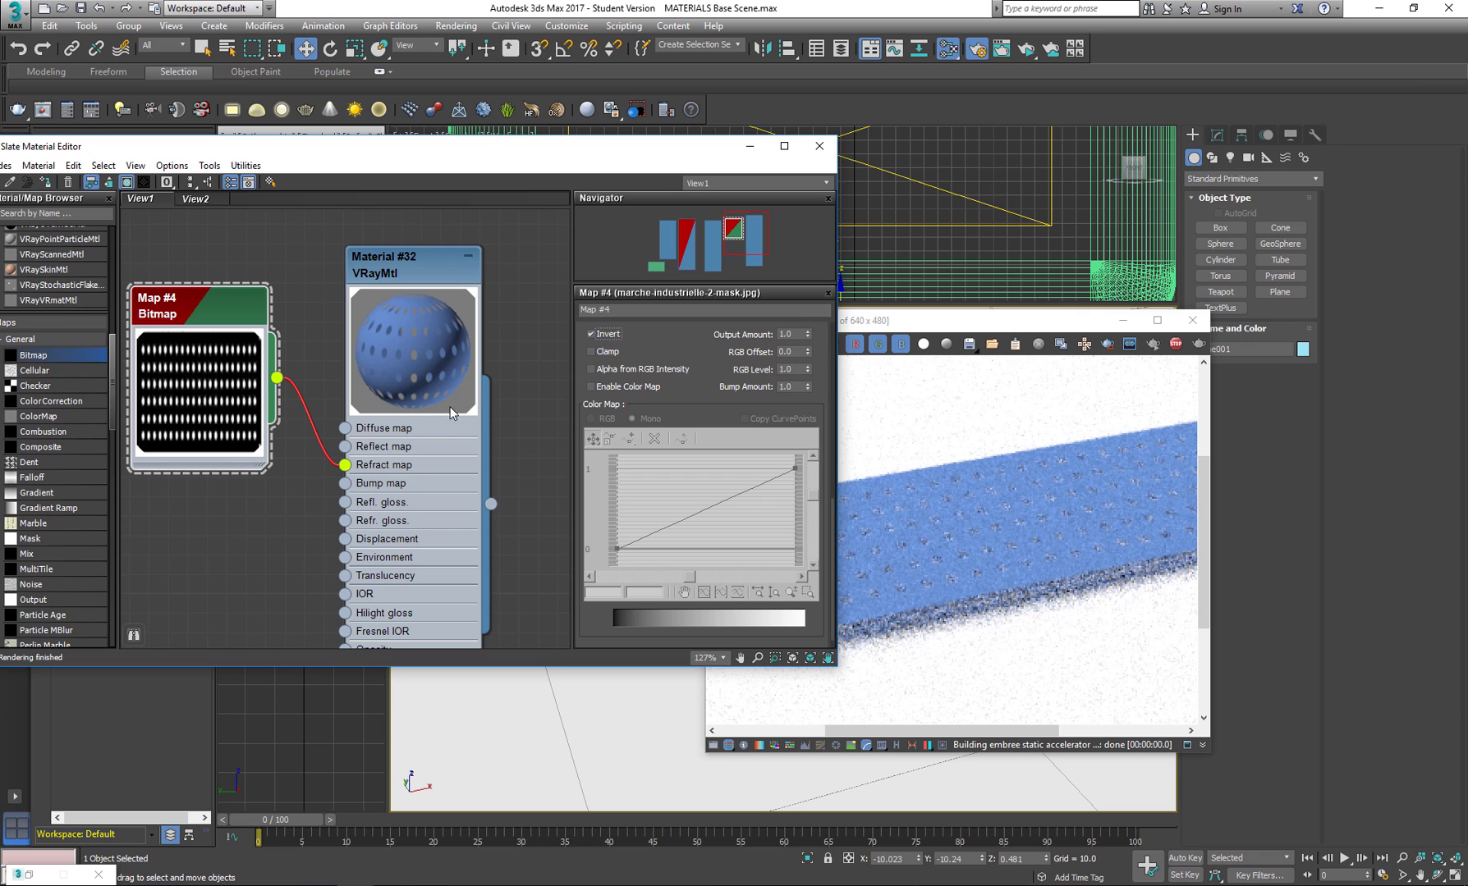
# Inspect the rendered plane with the inverted mask from a closer view.
pyautogui.scroll(-1, 1033, 492)
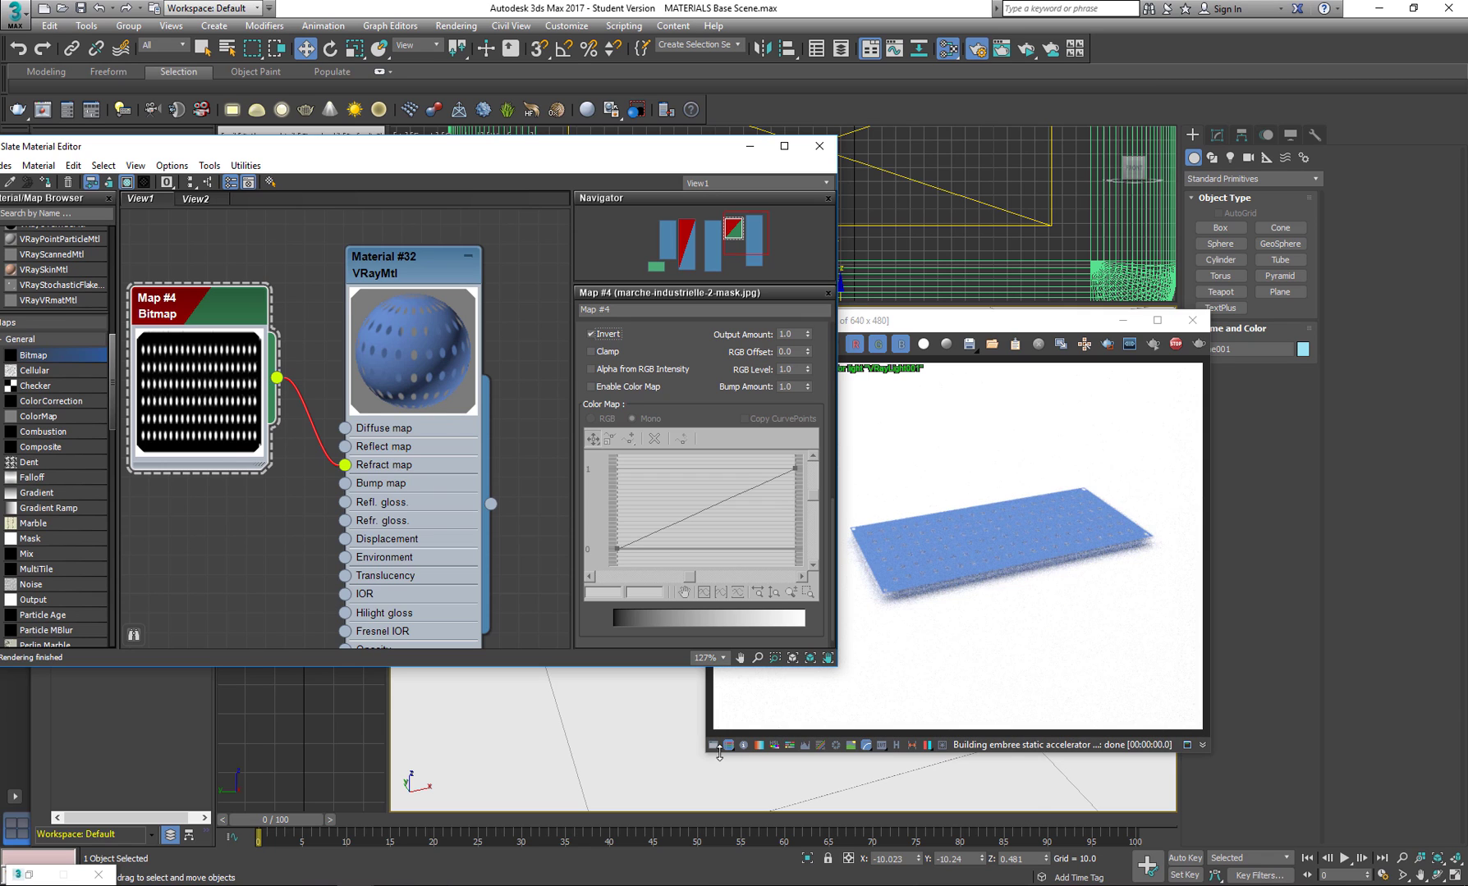
pyautogui.click(644, 733)
pyautogui.scroll(3, 644, 732)
pyautogui.moveTo(644, 732); pyautogui.dragTo(617, 753, button='middle')
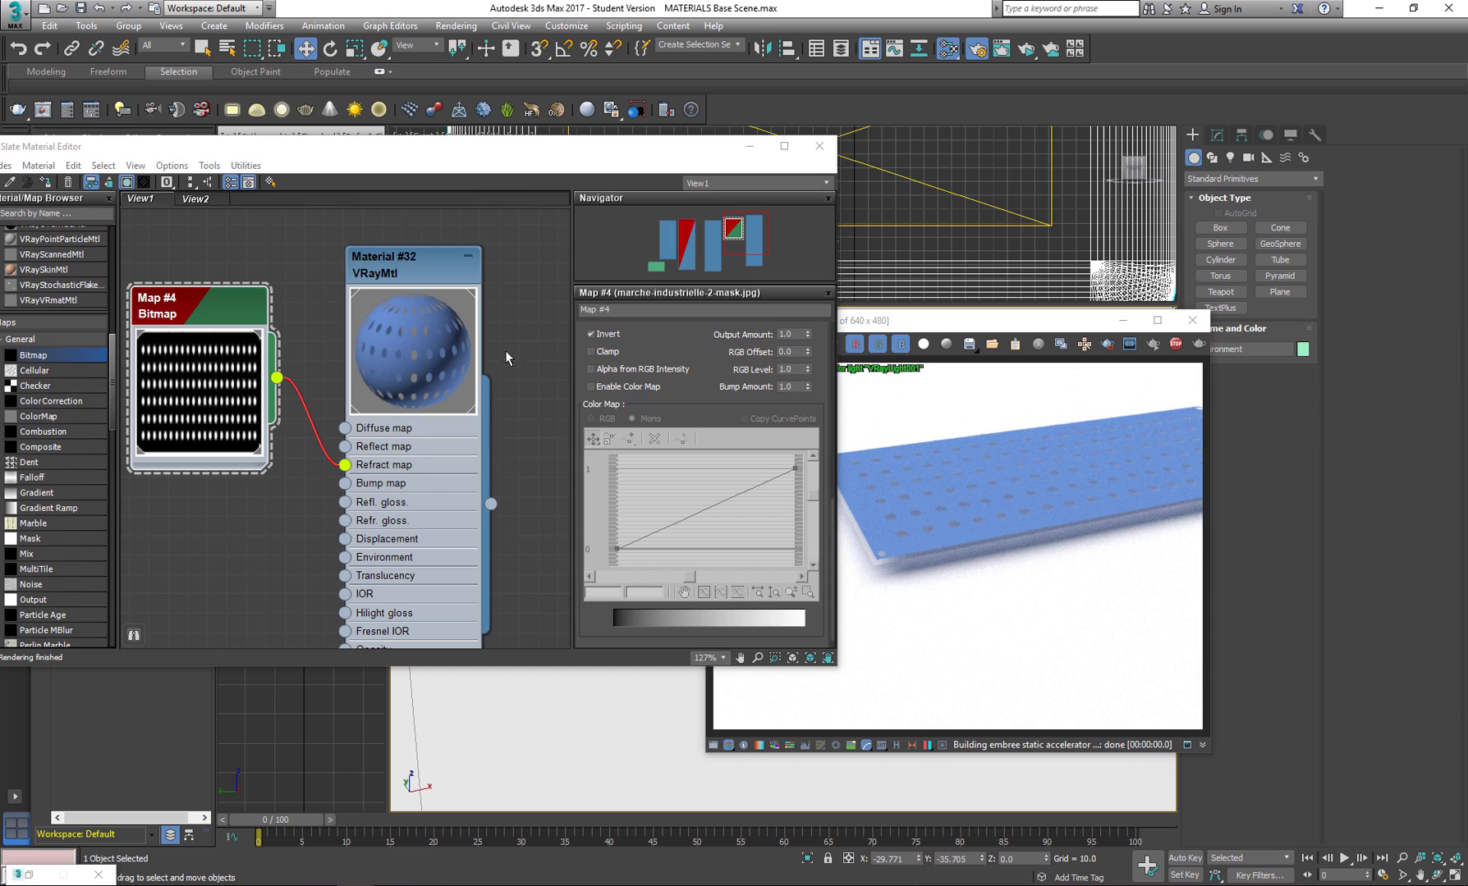
# Delete the bitmap node connected to the blue material's Refract map.
pyautogui.scroll(-3, 493, 362)
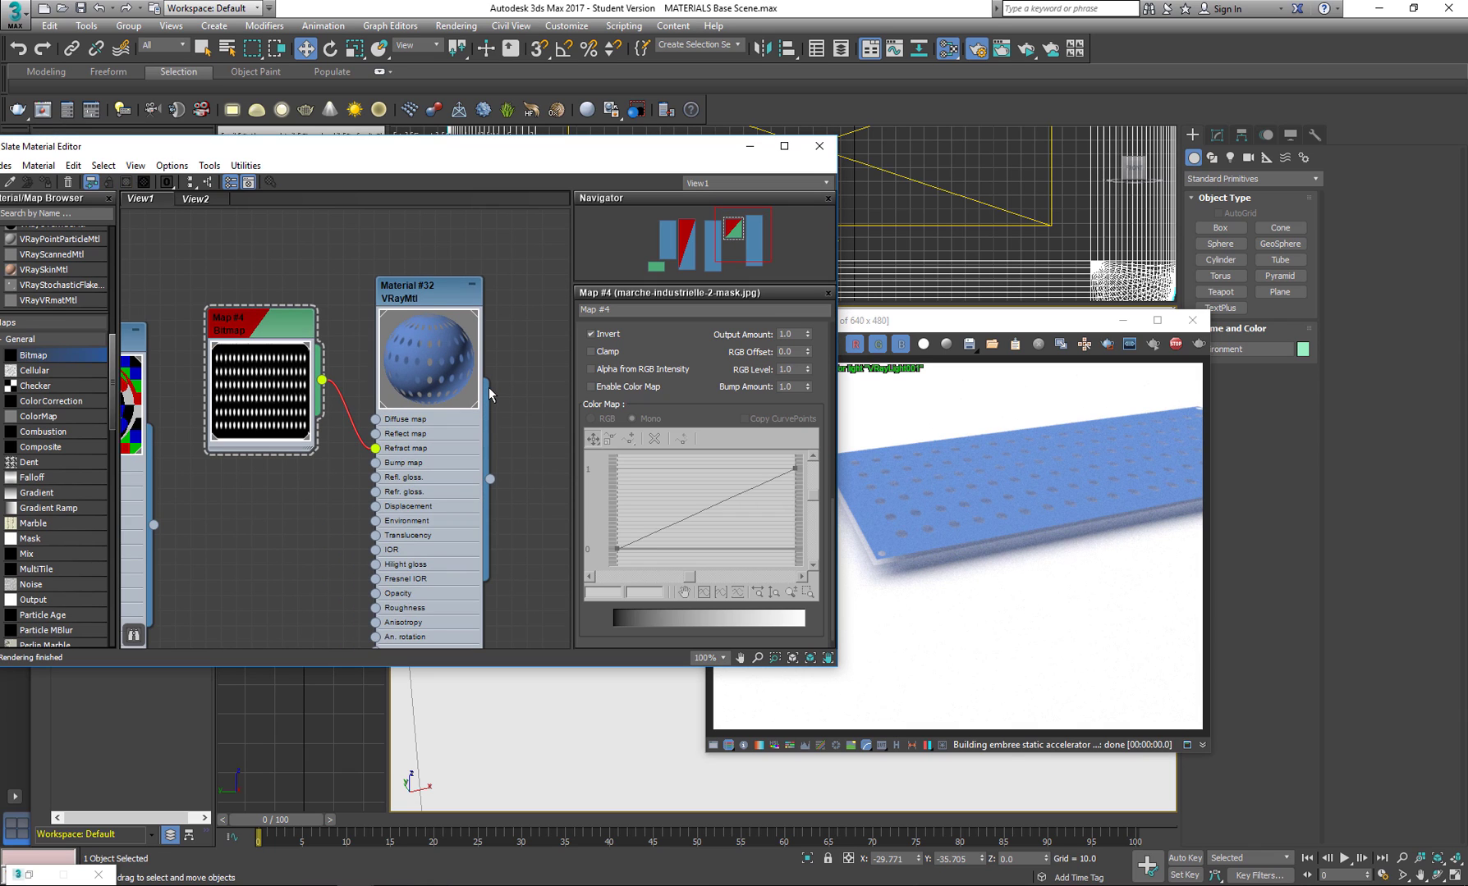
pyautogui.scroll(-2, 490, 395)
pyautogui.click(319, 340)
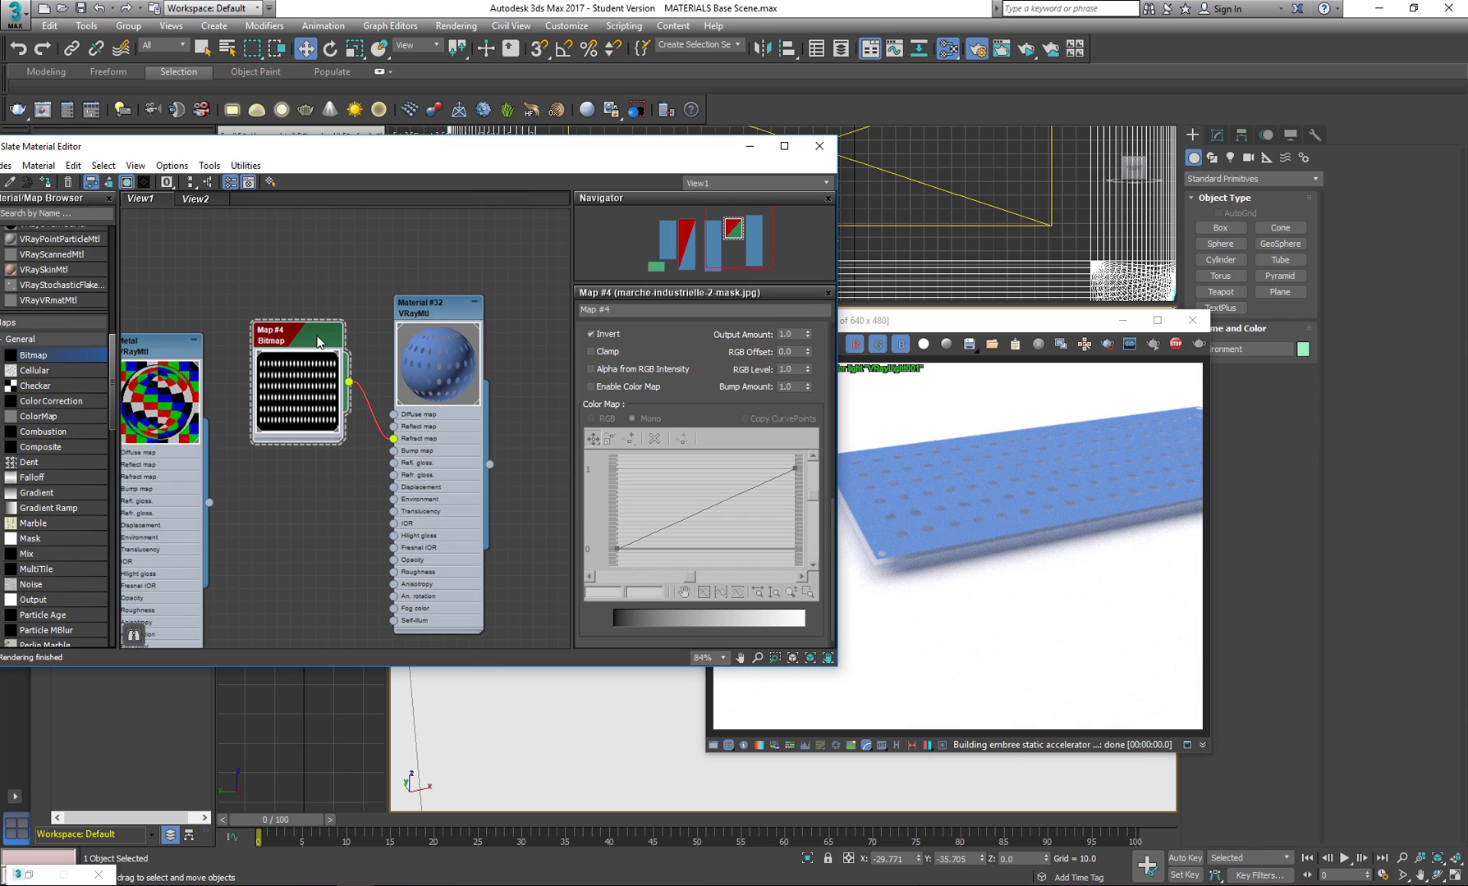
pyautogui.press('Delete')
# Delete the blue plane from the scene and minimize the Slate Material Editor.
pyautogui.click(978, 485)
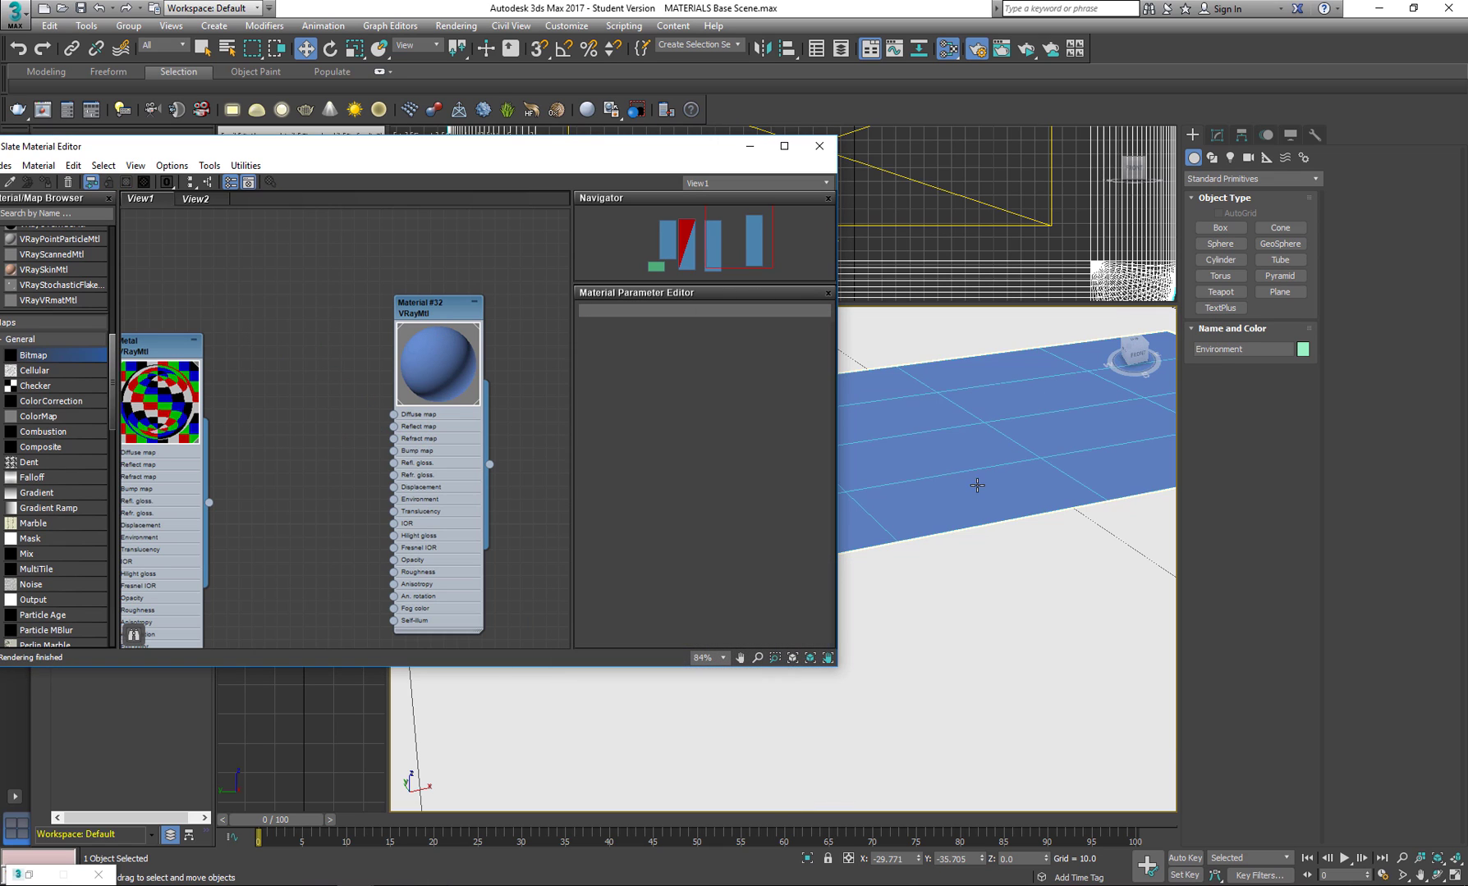
pyautogui.press('Delete')
pyautogui.click(749, 147)
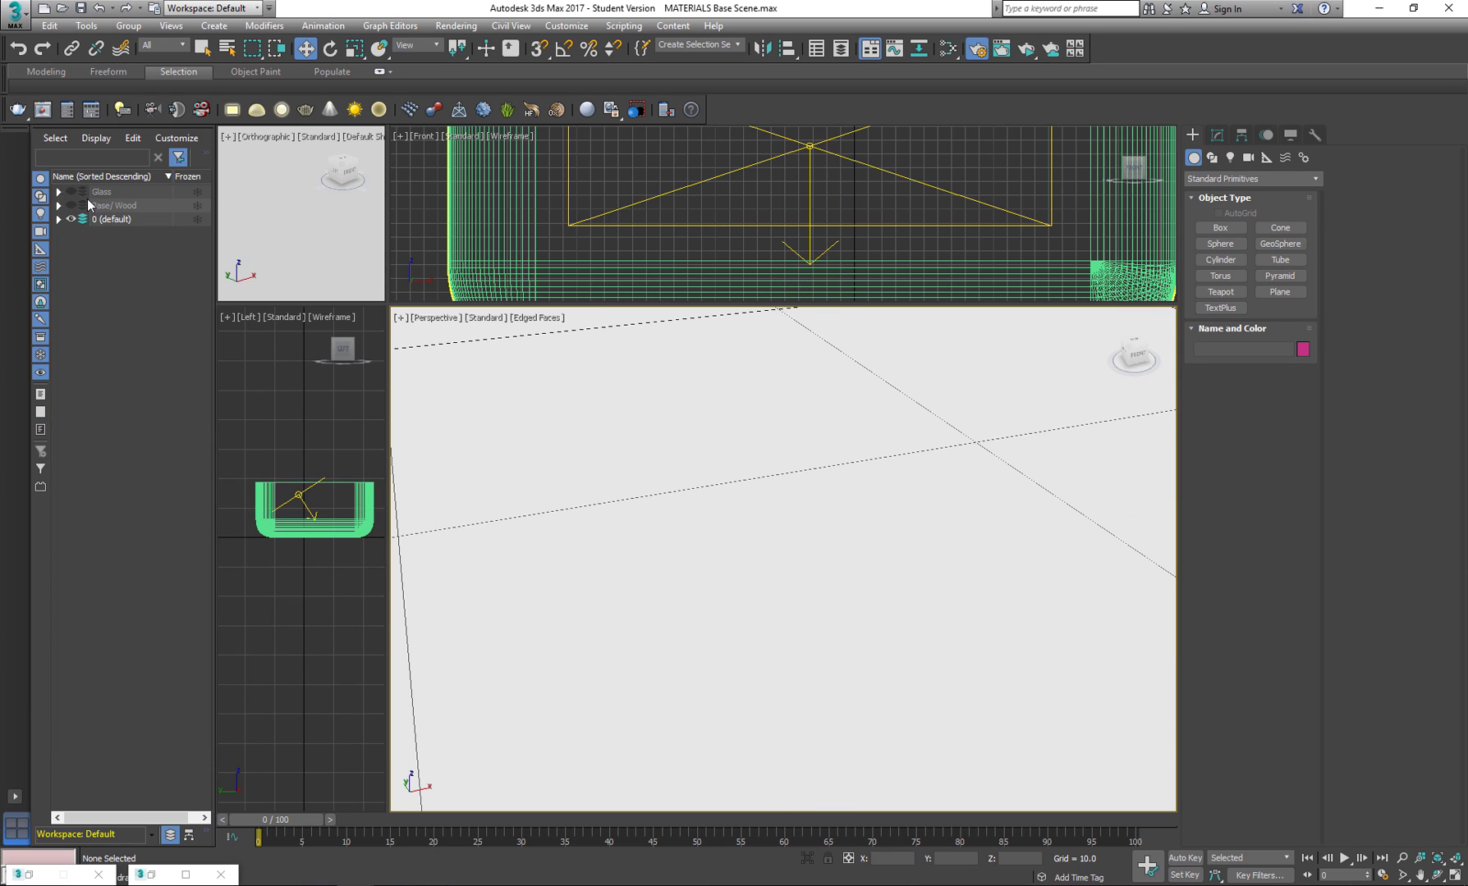
# Unhide the Glass layer and select the wine bottle in the perspective view.
pyautogui.click(72, 192)
pyautogui.scroll(-6, 816, 468)
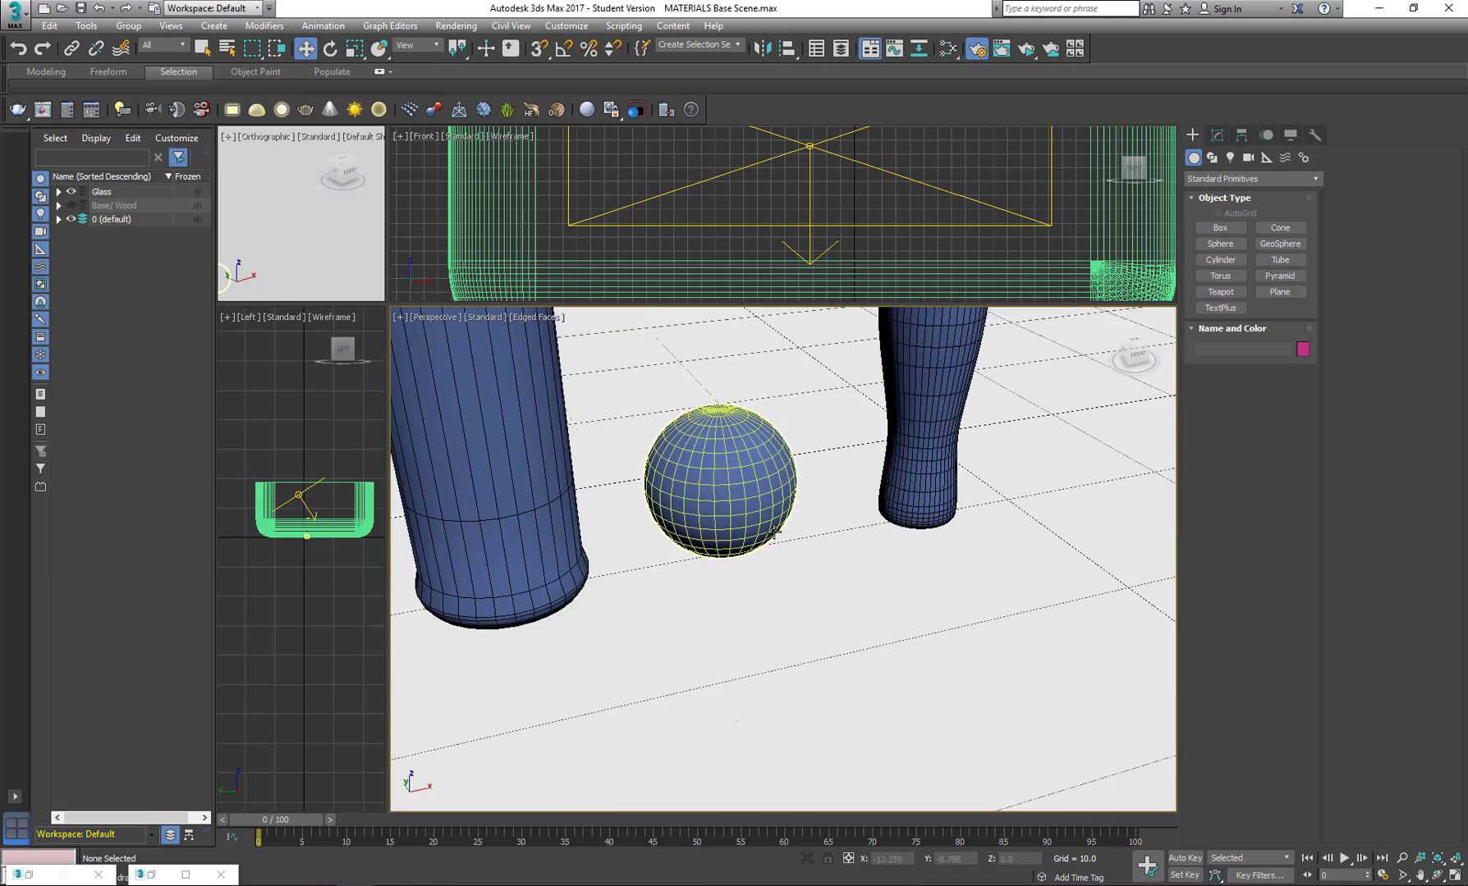
pyautogui.moveTo(710, 466); pyautogui.dragTo(819, 609, button='middle')
pyautogui.scroll(-3, 809, 591)
pyautogui.click(801, 606)
pyautogui.keyDown('alt'); pyautogui.moveTo(801, 605); pyautogui.dragTo(869, 599, button='middle'); pyautogui.keyUp('alt')
pyautogui.moveTo(867, 683); pyautogui.dragTo(780, 639, button='middle')
# Reopen the material editor and rename the blue VRayMtl material as Glass.
pyautogui.press('m')
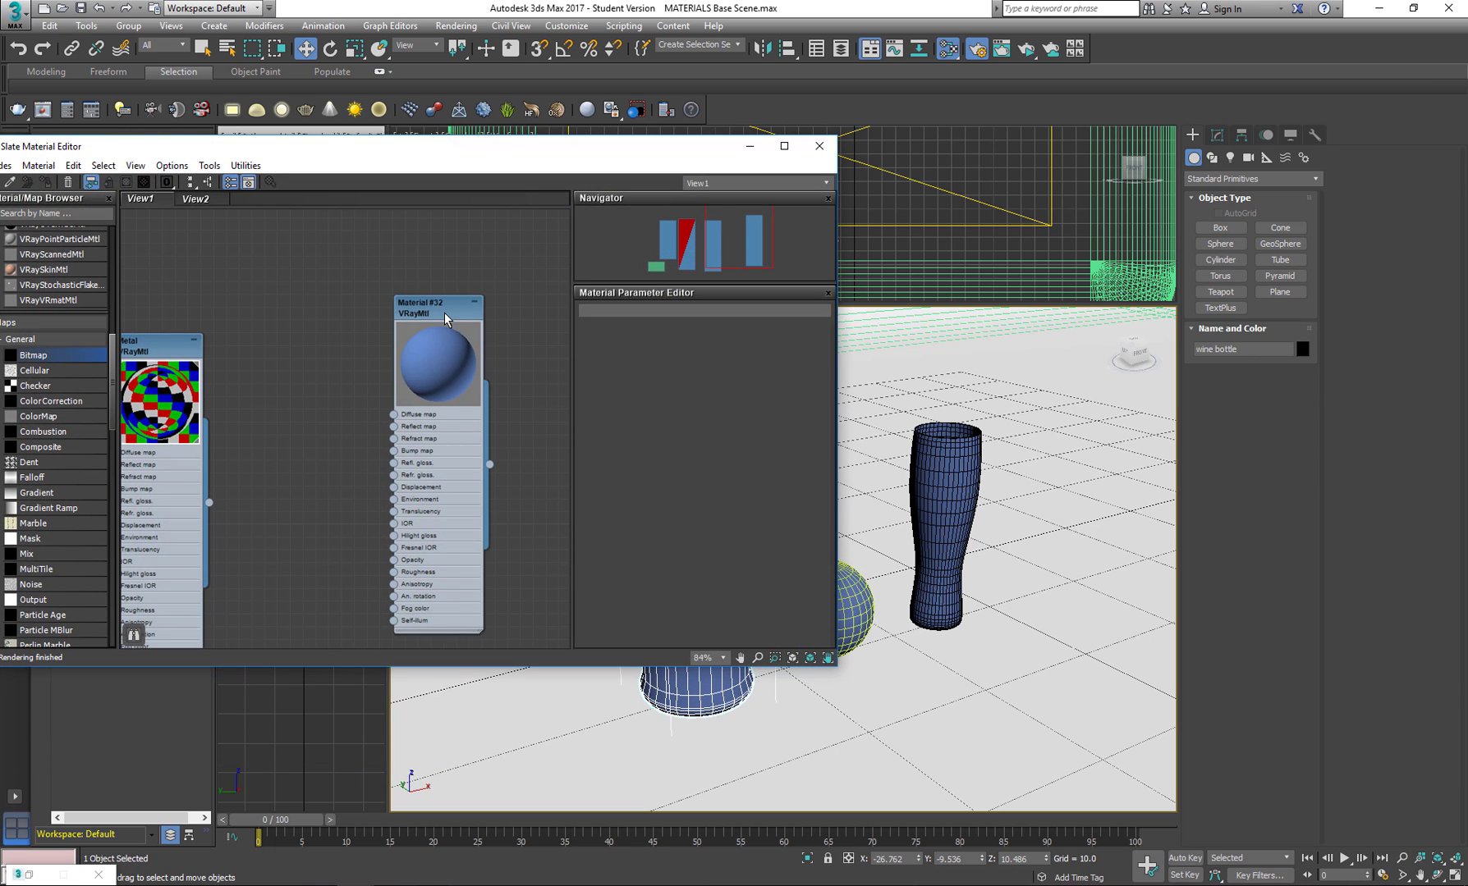
pyautogui.click(446, 319)
pyautogui.doubleClick(441, 312)
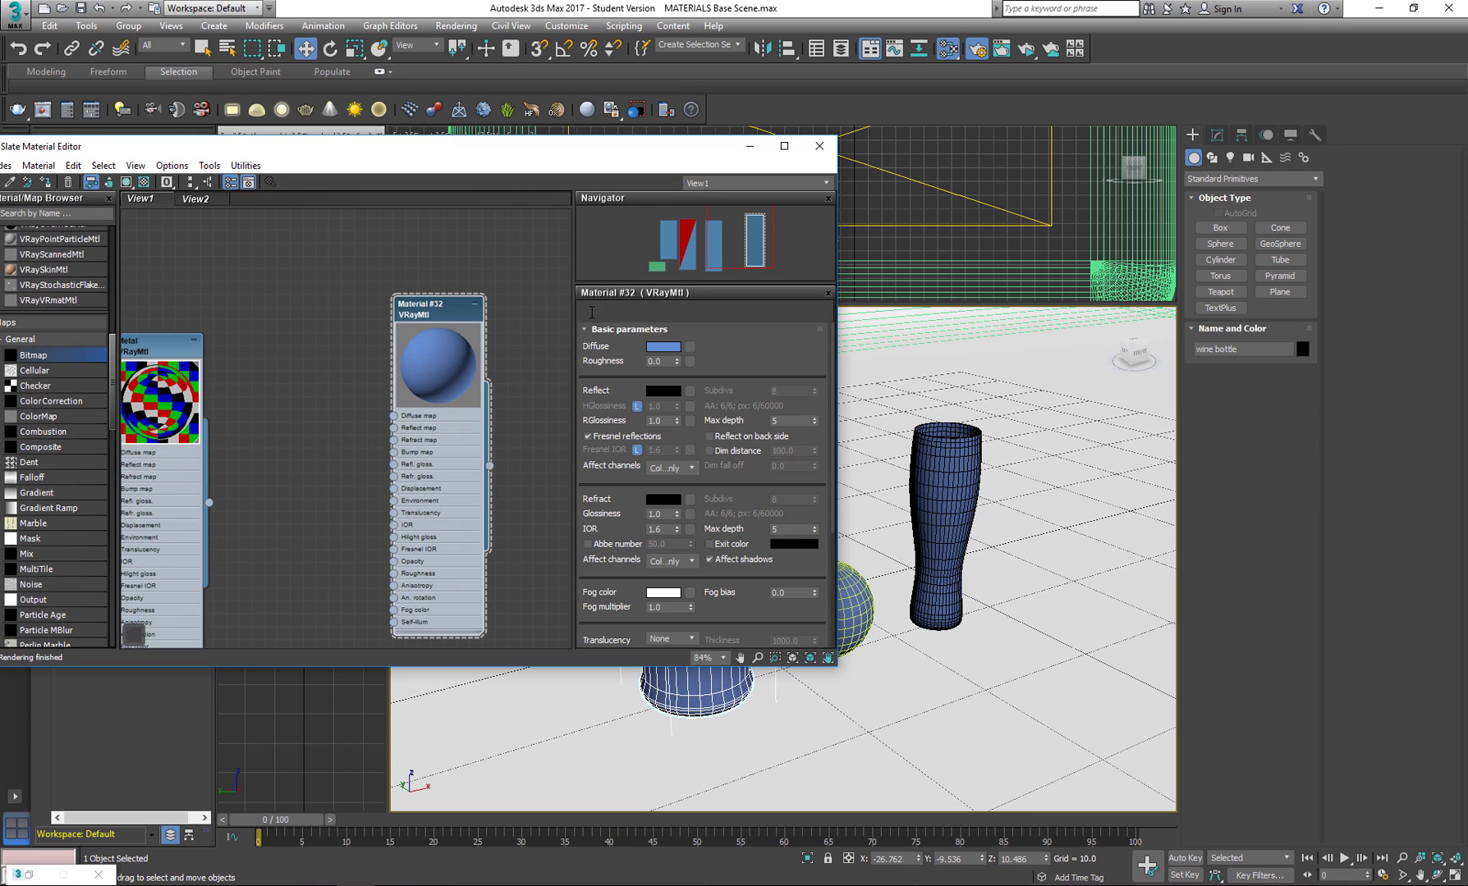
pyautogui.click(605, 312)
pyautogui.write('Glass')
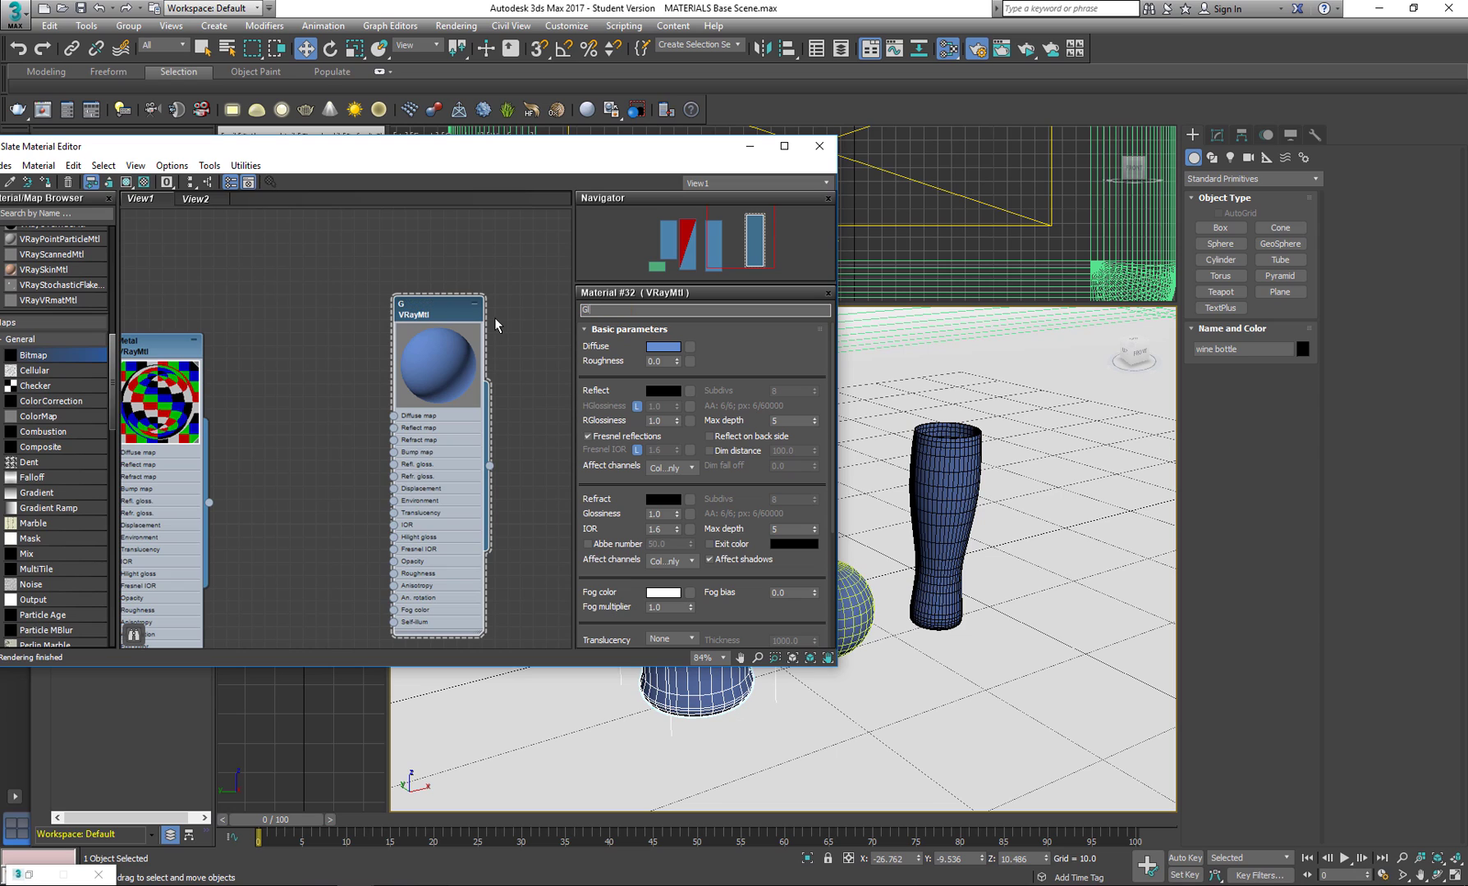
pyautogui.press('Return')
# Set the Glass material's reflection color to a near-white grey with a value of 245.
pyautogui.moveTo(458, 312); pyautogui.dragTo(430, 283)
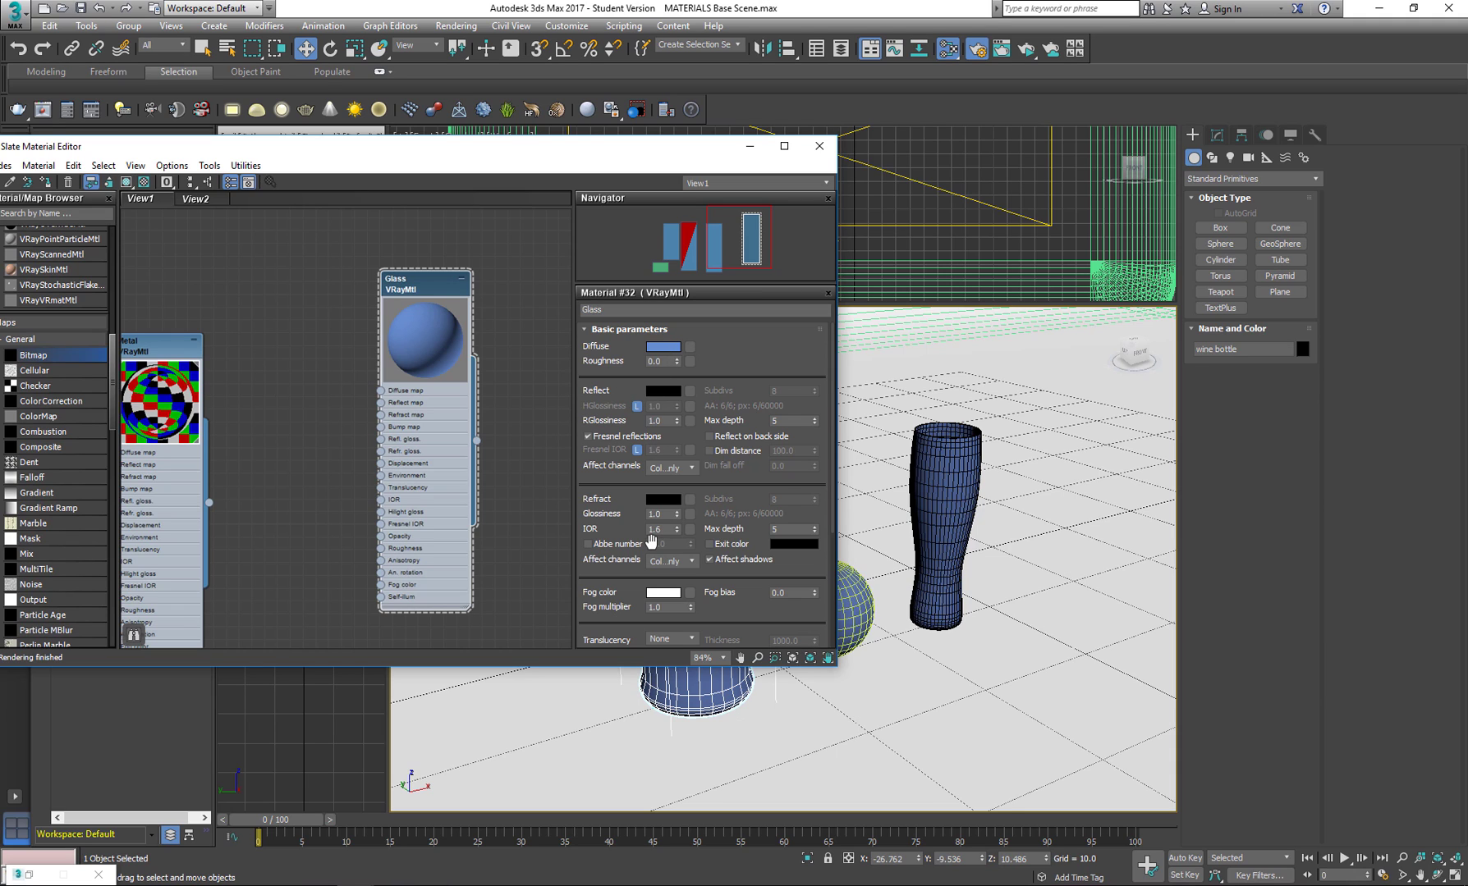
pyautogui.click(663, 391)
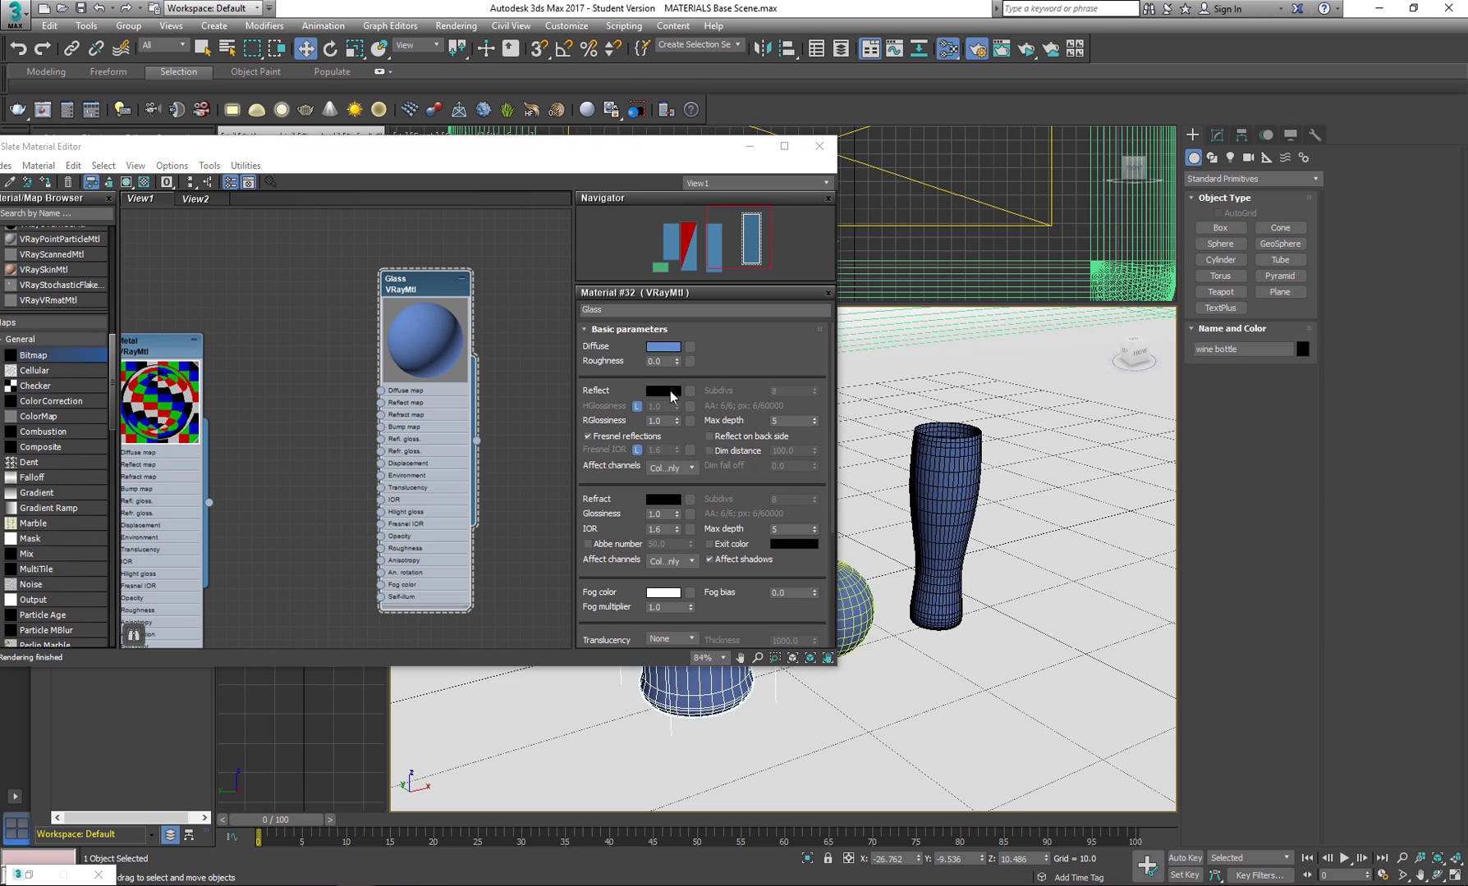
pyautogui.moveTo(452, 105); pyautogui.dragTo(452, 204)
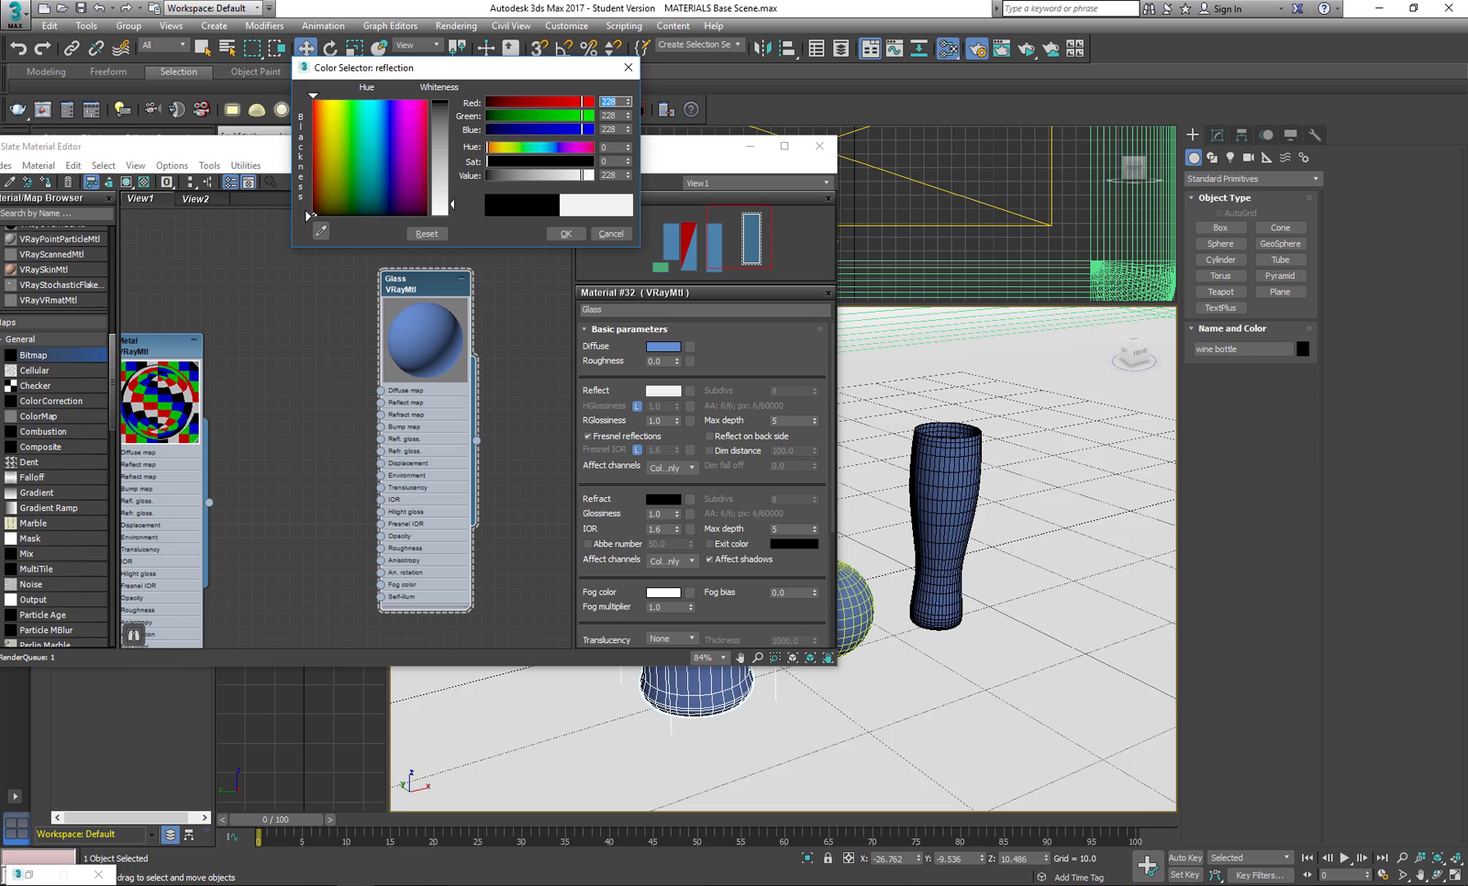
pyautogui.click(566, 234)
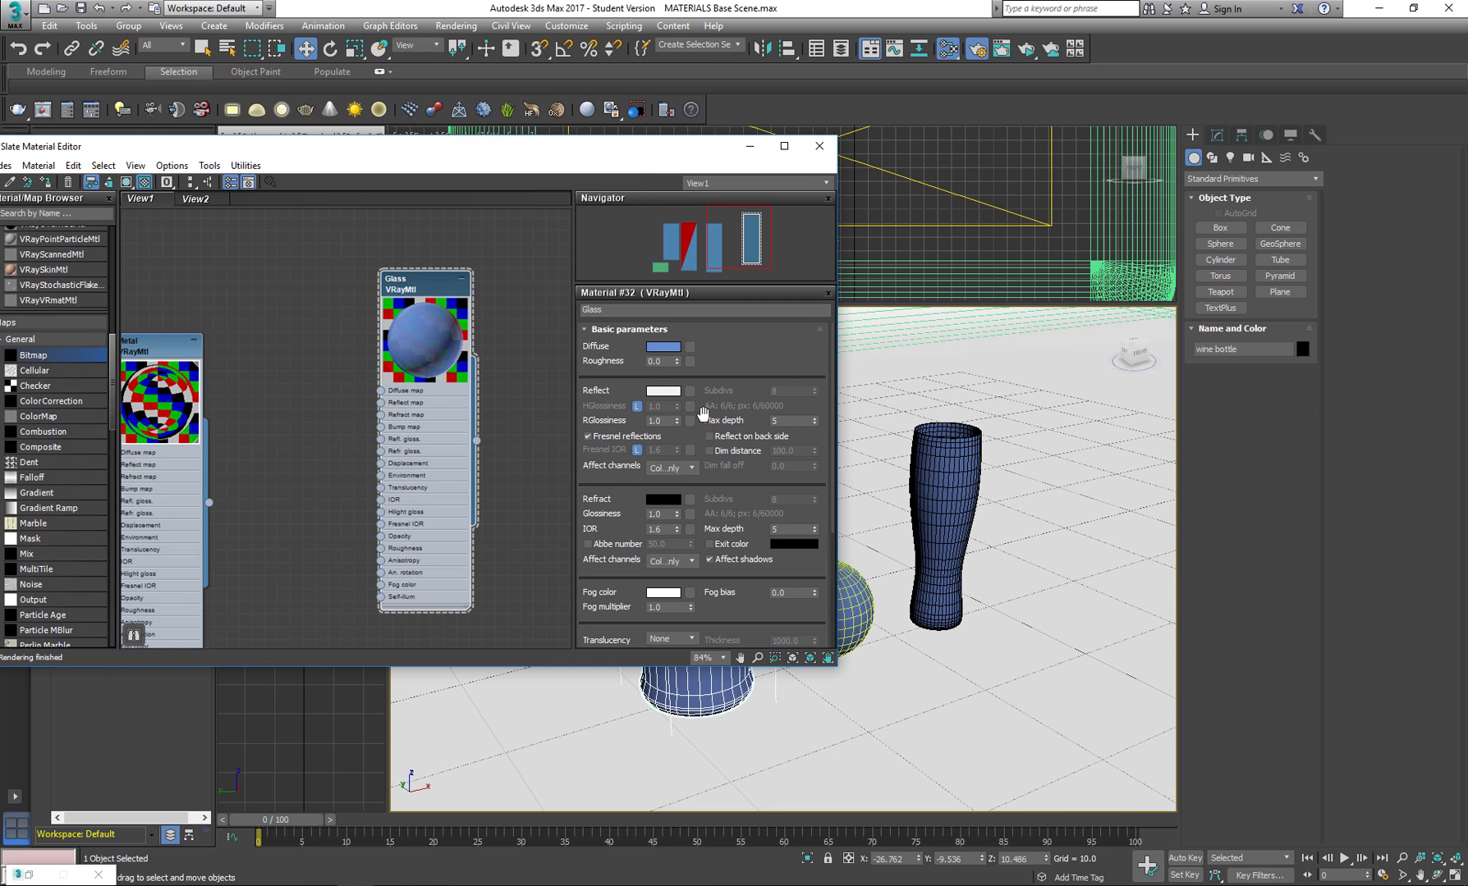
pyautogui.click(670, 393)
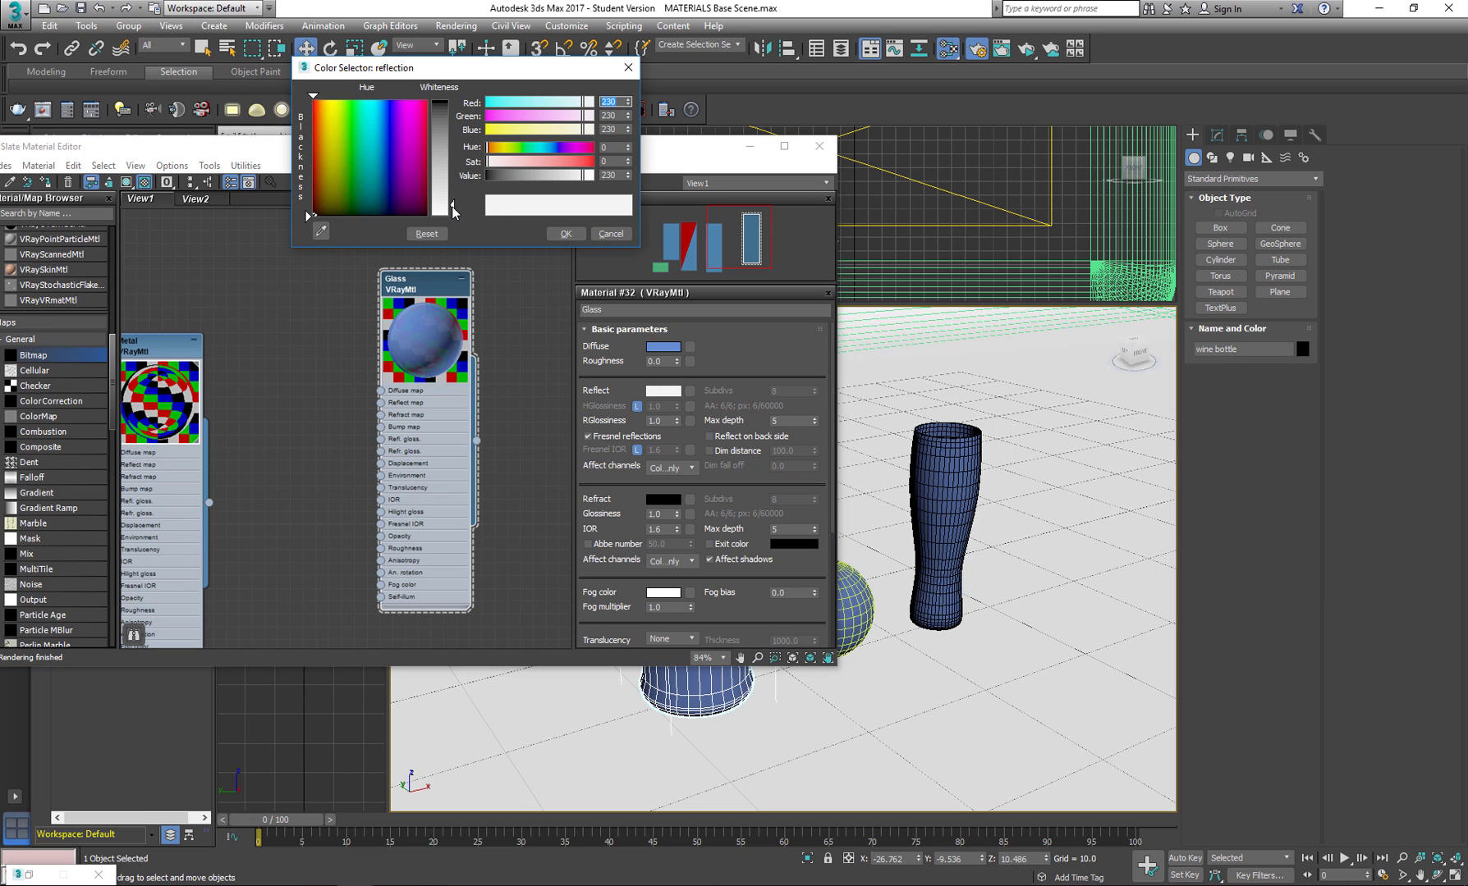
pyautogui.moveTo(454, 212); pyautogui.dragTo(454, 218)
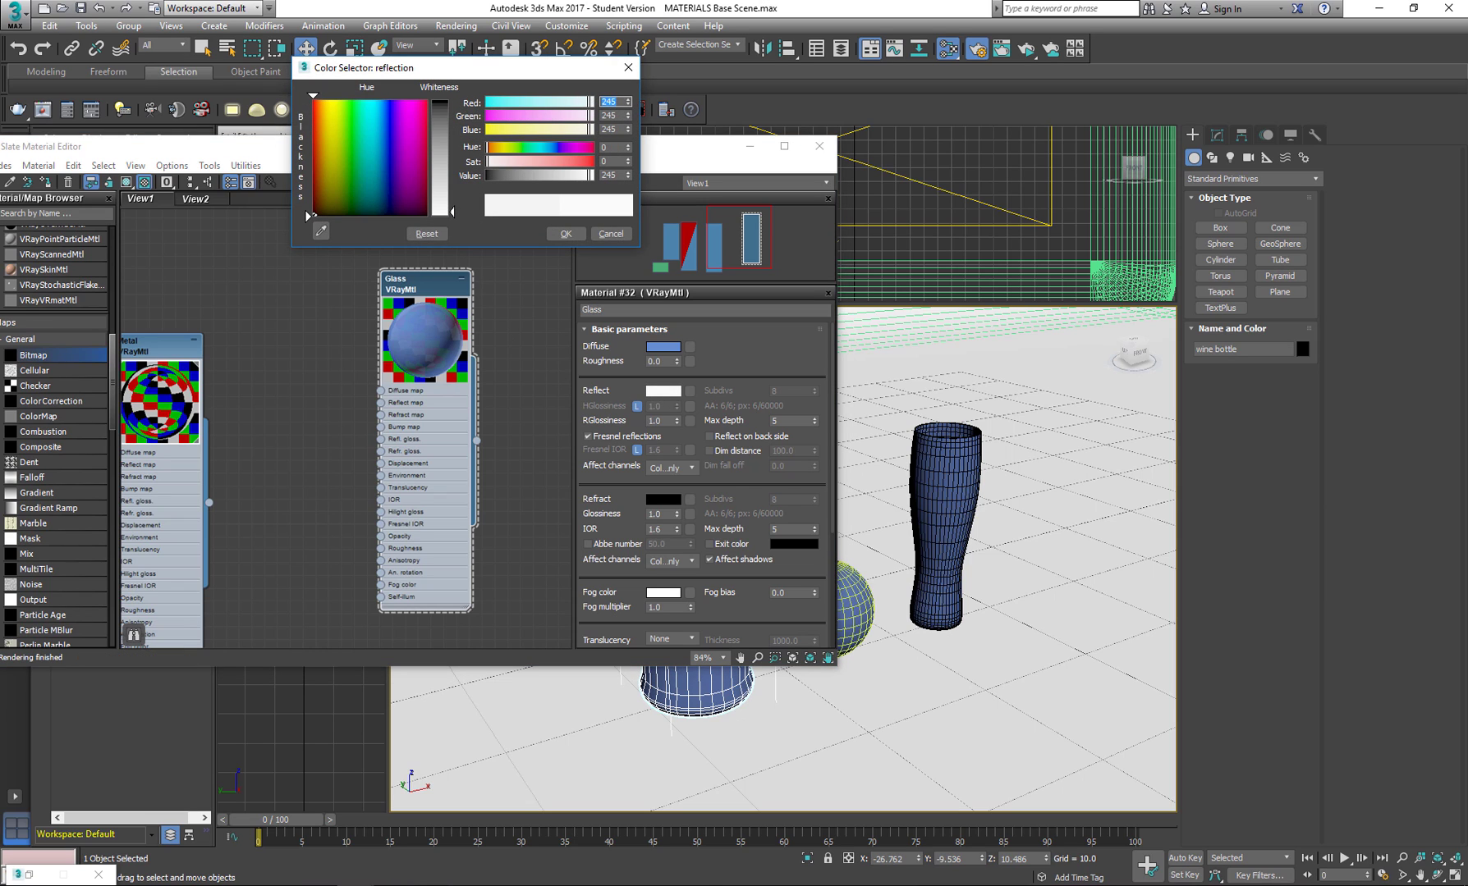
pyautogui.click(564, 234)
# Set the Glass material's refraction color to pure white with a value of 255.
pyautogui.moveTo(444, 287); pyautogui.dragTo(455, 275)
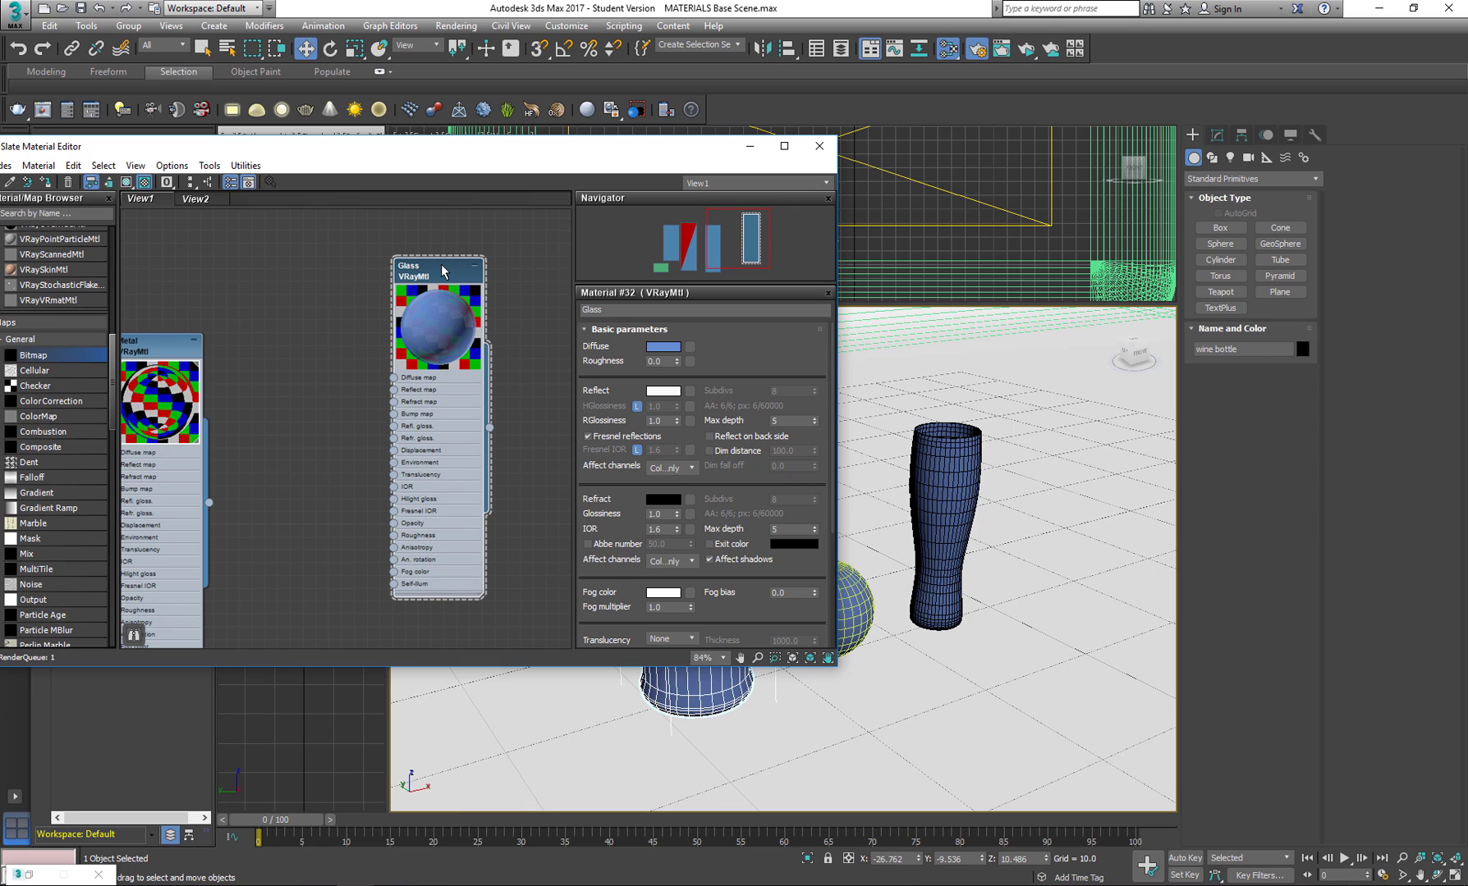
pyautogui.moveTo(441, 271); pyautogui.dragTo(454, 258)
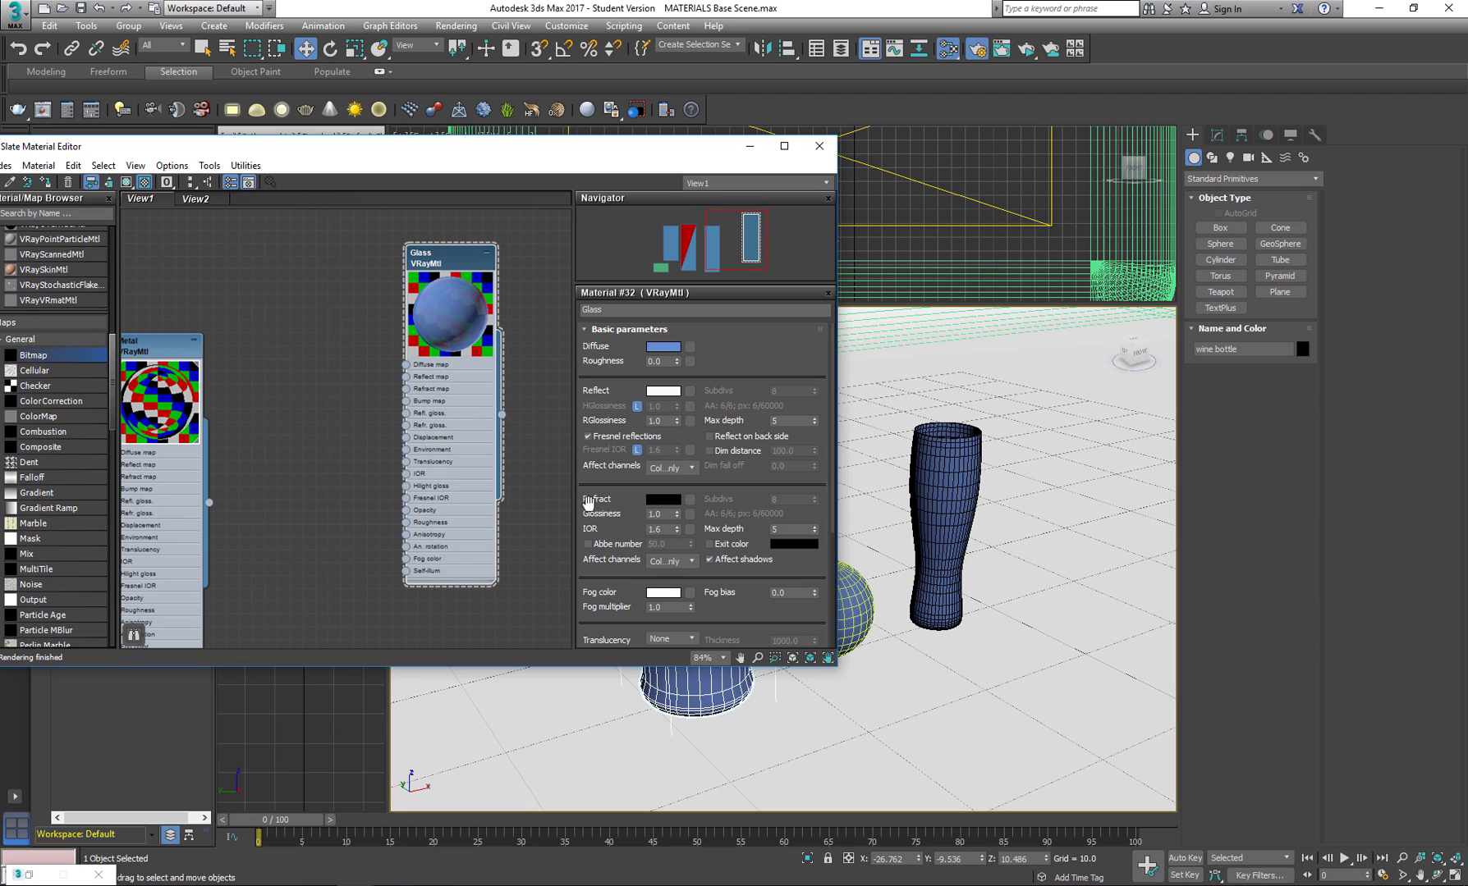
pyautogui.click(663, 499)
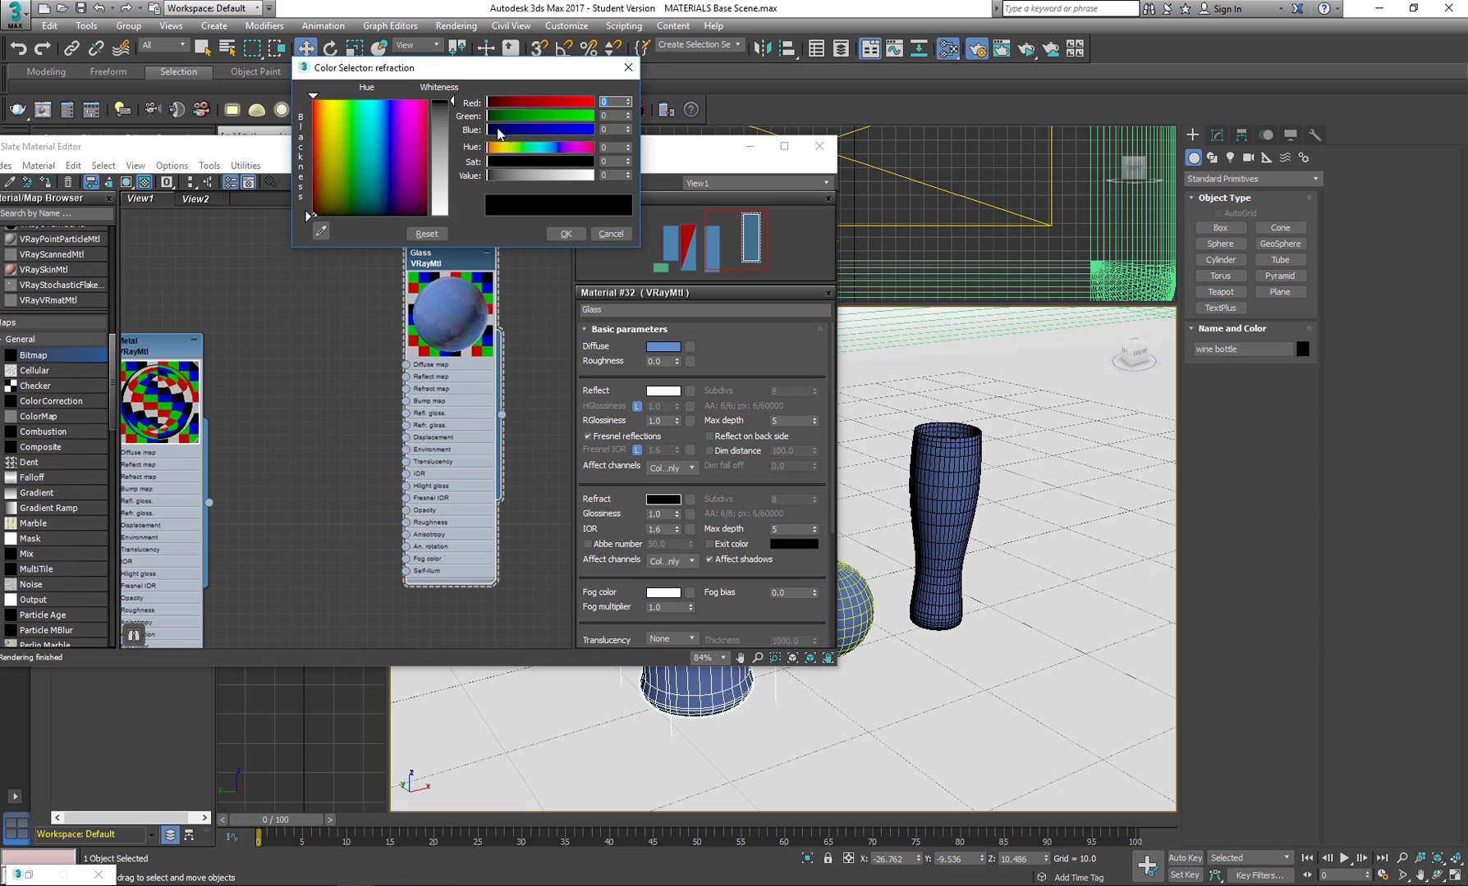
pyautogui.moveTo(451, 104); pyautogui.dragTo(452, 216)
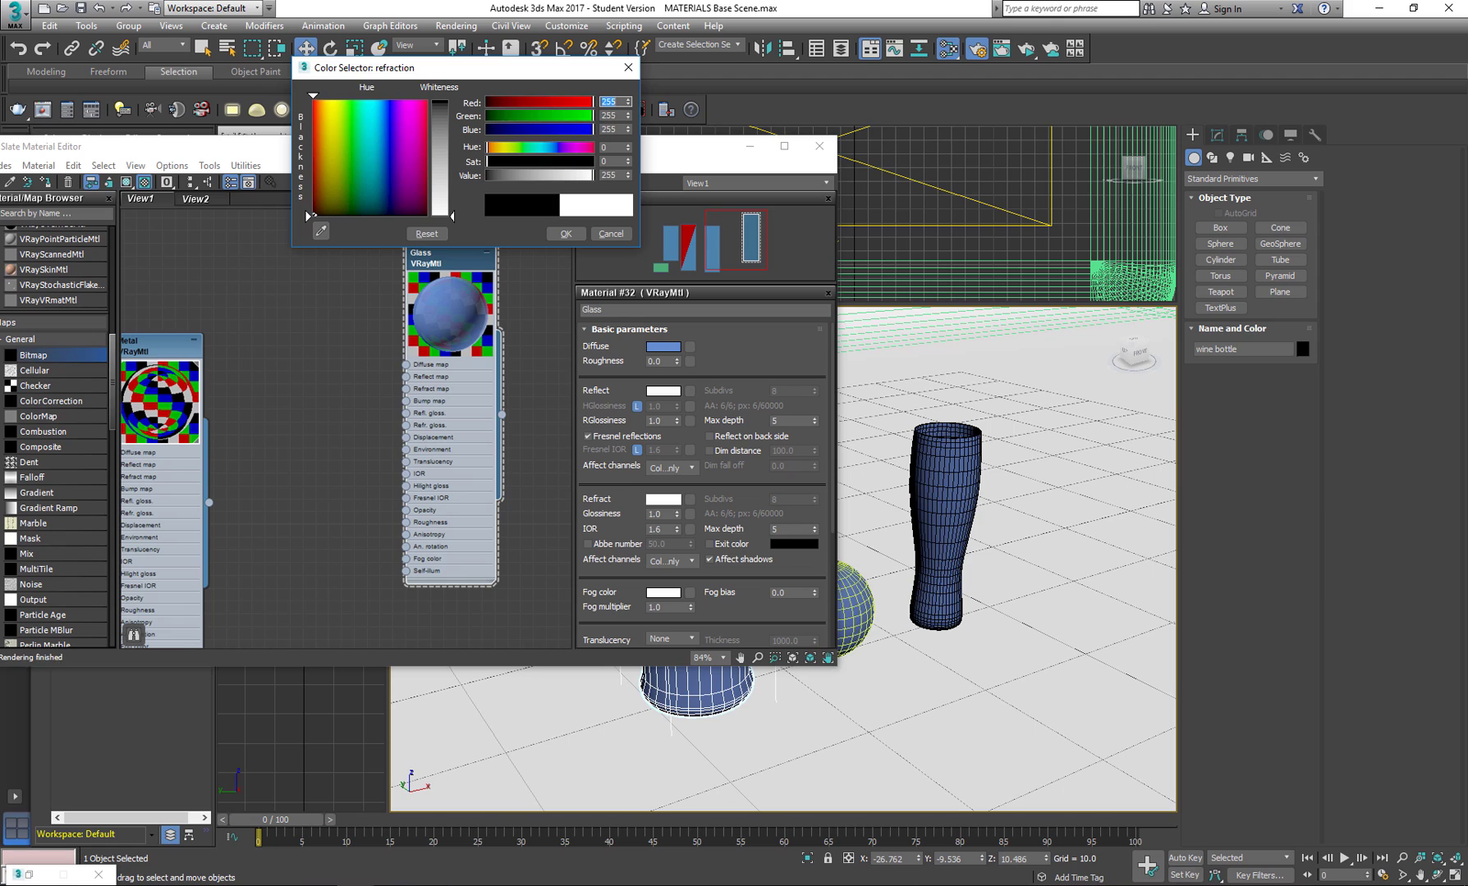
pyautogui.click(570, 234)
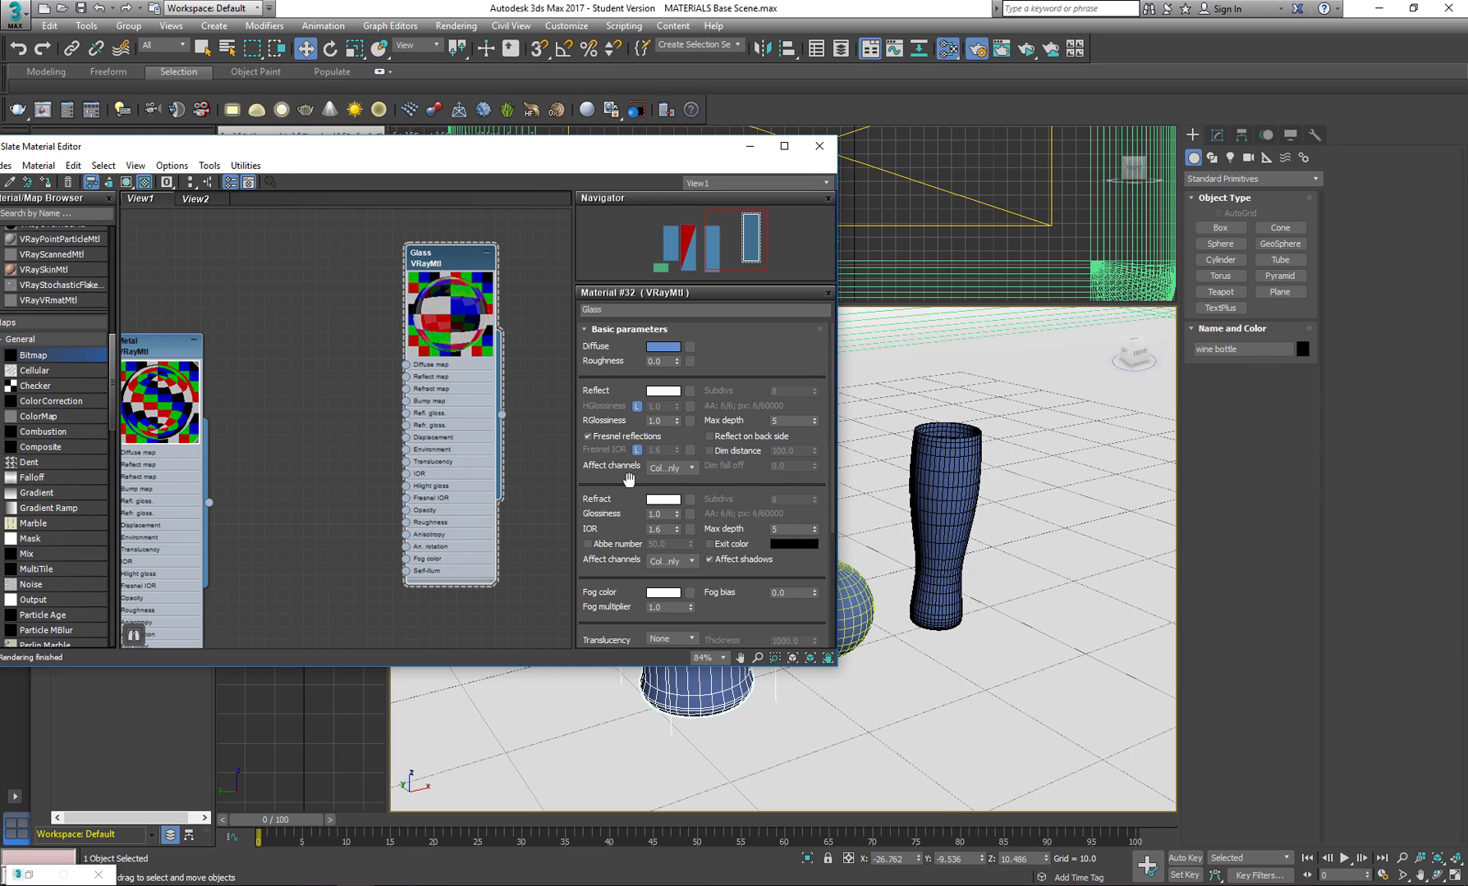
# Assign the Glass material to the tall drinking glass, the sphere and the wine bottle, and clear the glass selection.
pyautogui.moveTo(903, 562); pyautogui.dragTo(1003, 554, button='middle')
pyautogui.click(1018, 552)
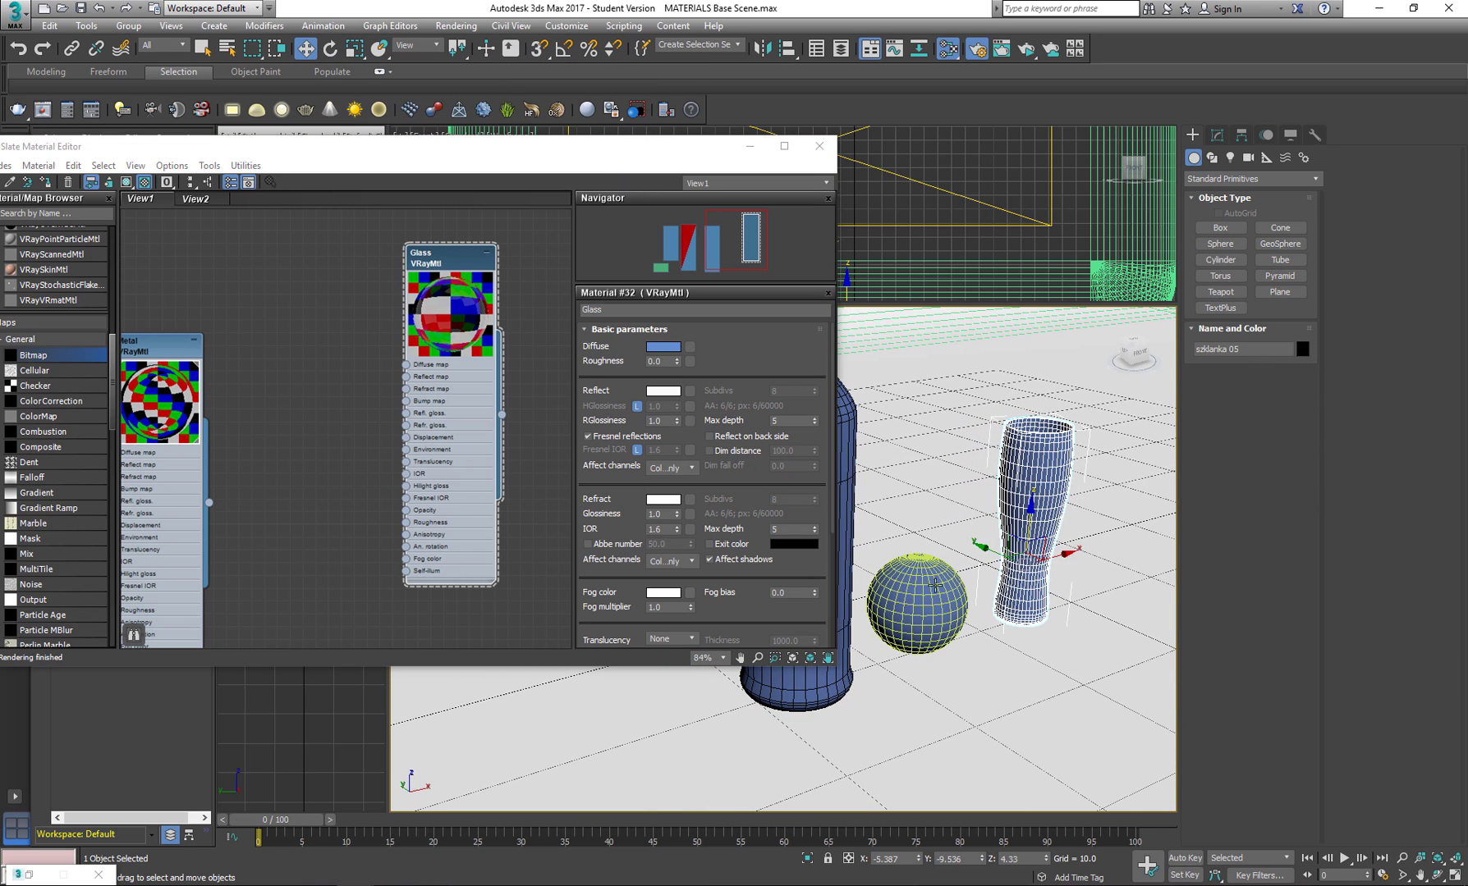
pyautogui.keyDown('ctrl'); pyautogui.click(916, 590); pyautogui.keyUp('ctrl')
pyautogui.keyDown('ctrl'); pyautogui.click(846, 468); pyautogui.keyUp('ctrl')
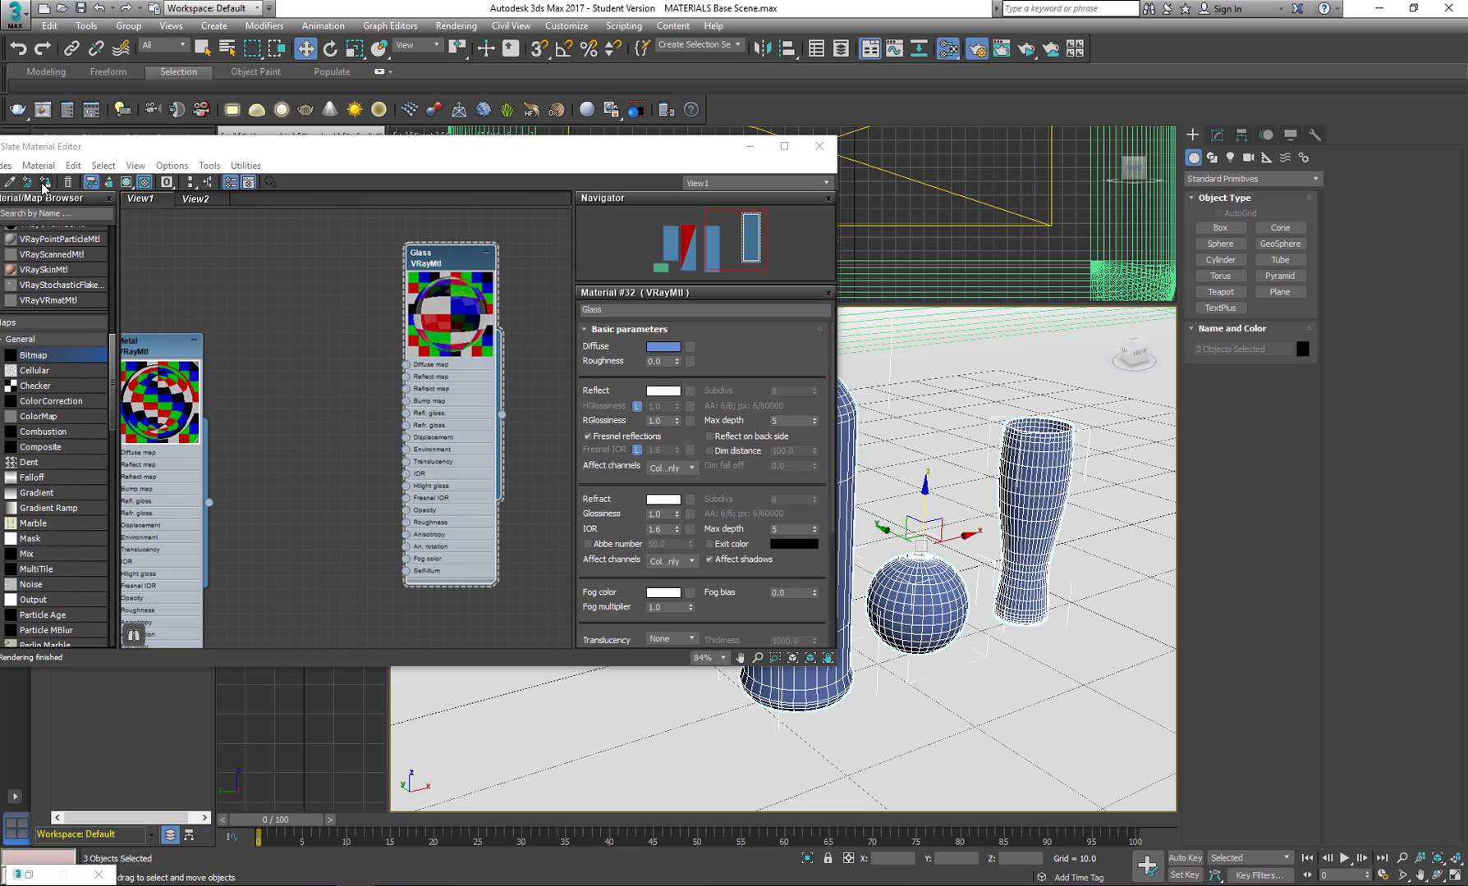
pyautogui.click(44, 183)
pyautogui.click(979, 455)
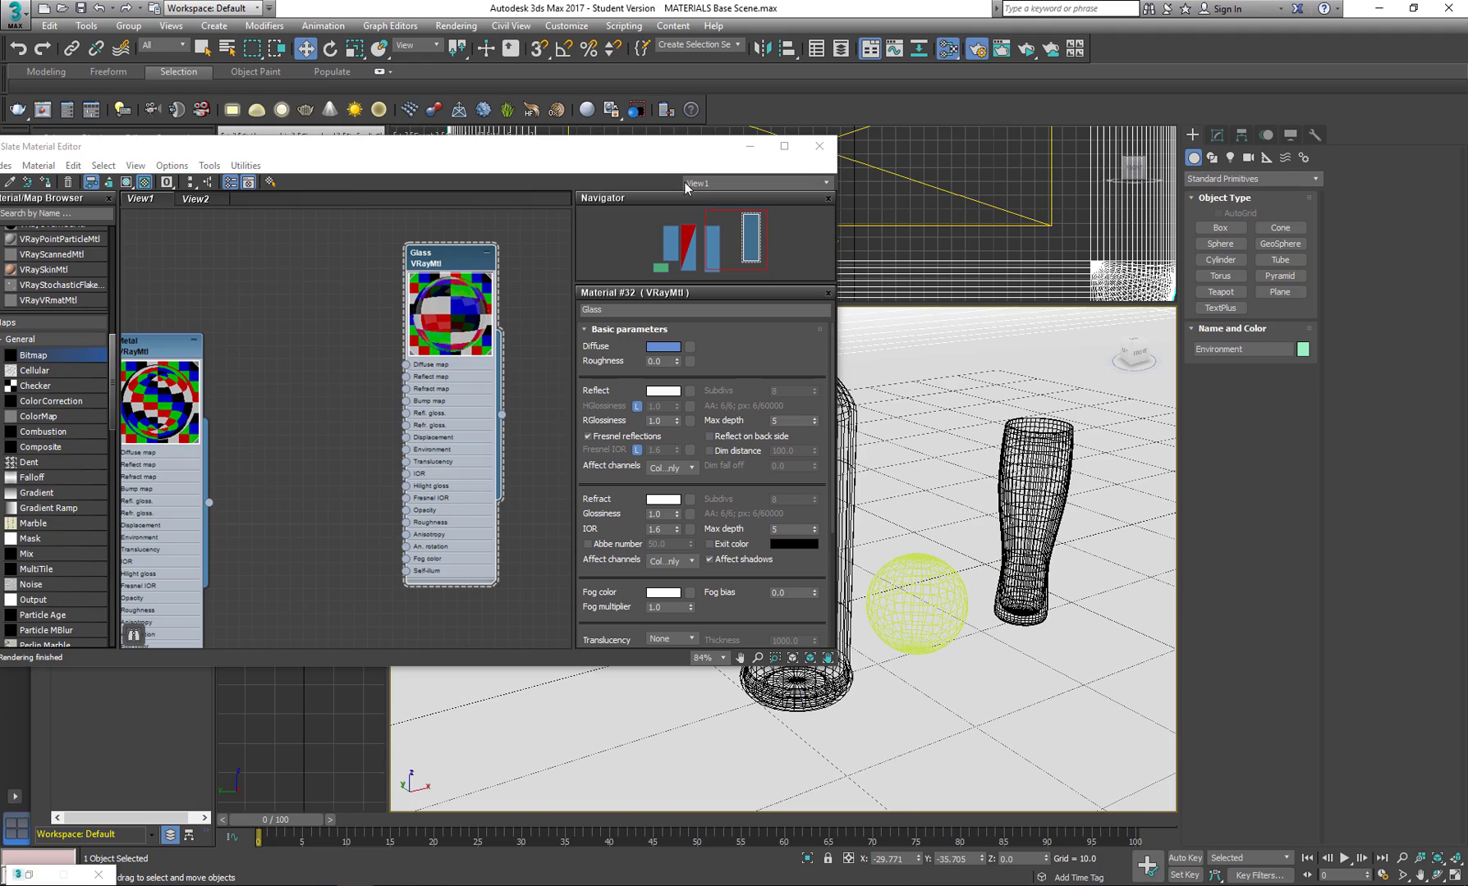
# Run an interactive V-Ray test render of the bottle base, sphere and drinking glass, then minimize the frame buffer.
pyautogui.click(750, 148)
pyautogui.moveTo(913, 558)
pyautogui.keyDown('alt'); pyautogui.mouseDown(button='middle')
pyautogui.moveTo(952, 578)
pyautogui.moveTo(929, 581)
pyautogui.mouseUp(button='middle'); pyautogui.keyUp('alt')
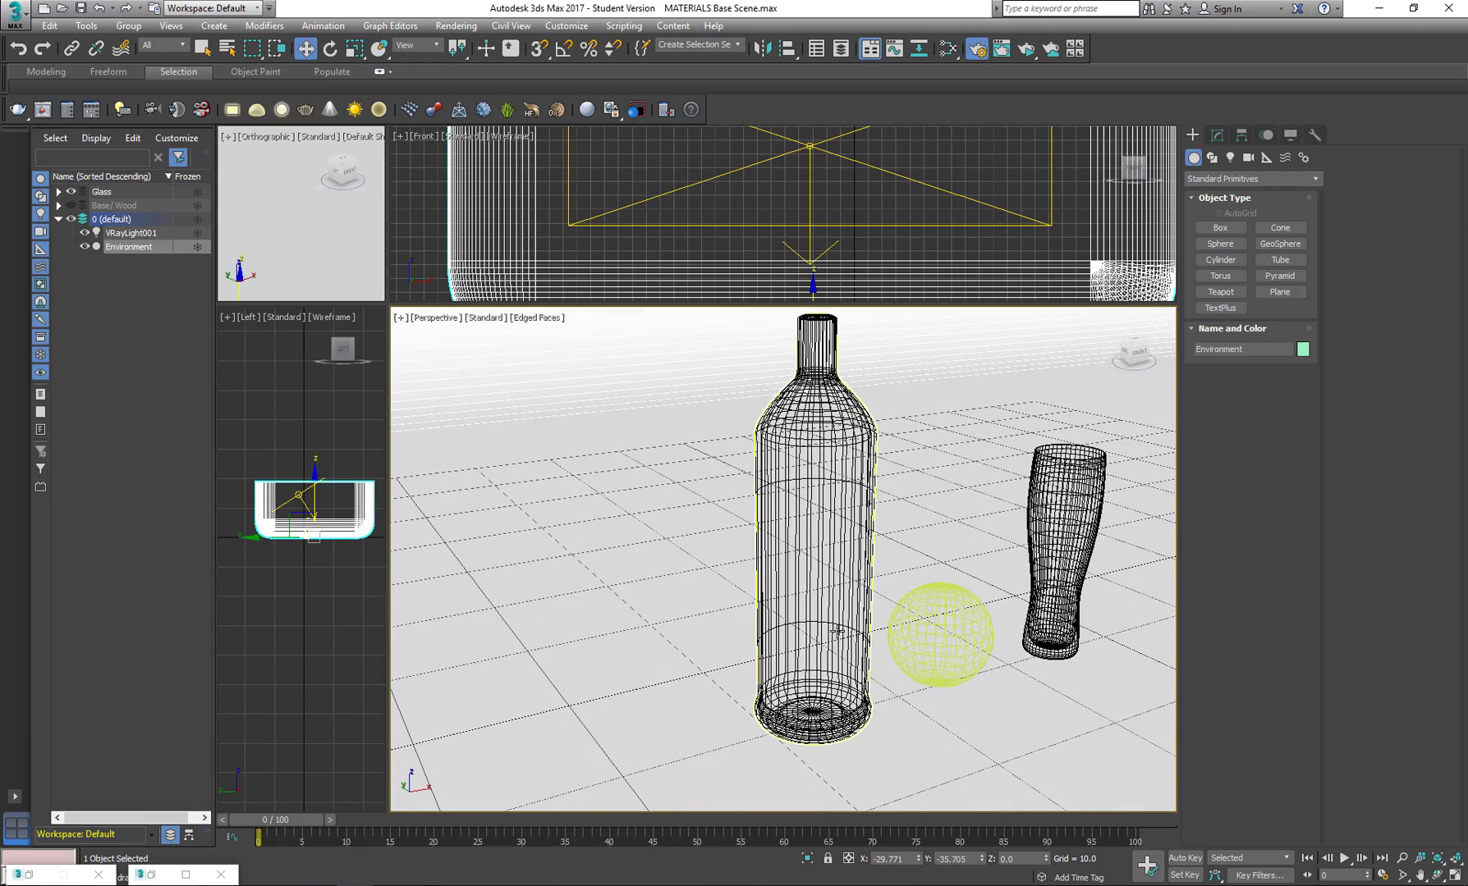
pyautogui.moveTo(783, 611); pyautogui.dragTo(642, 464, button='middle')
pyautogui.scroll(2, 681, 573)
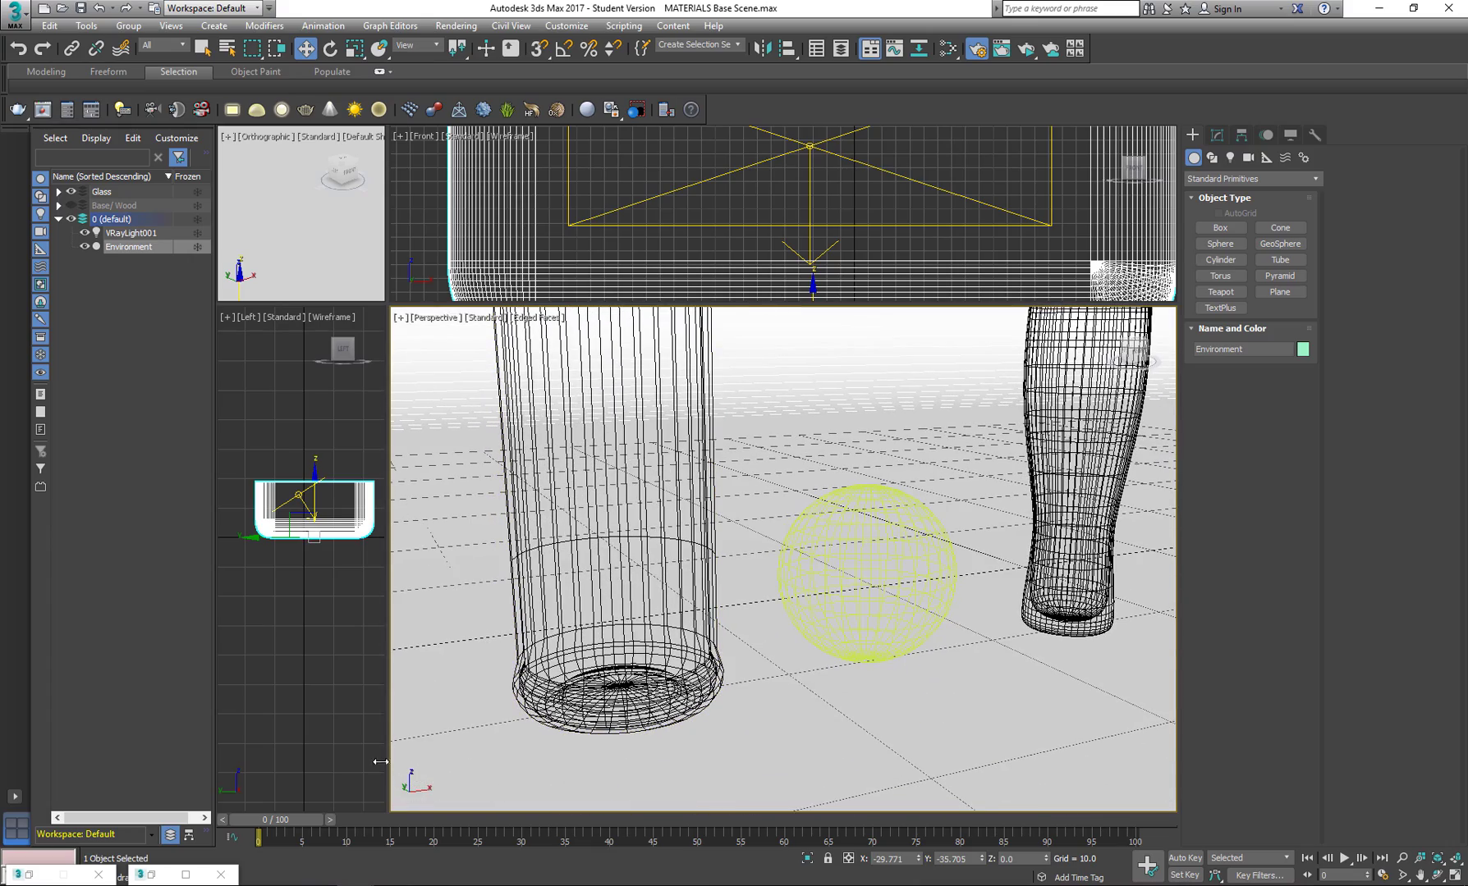
pyautogui.moveTo(362, 884)
pyautogui.click(443, 842)
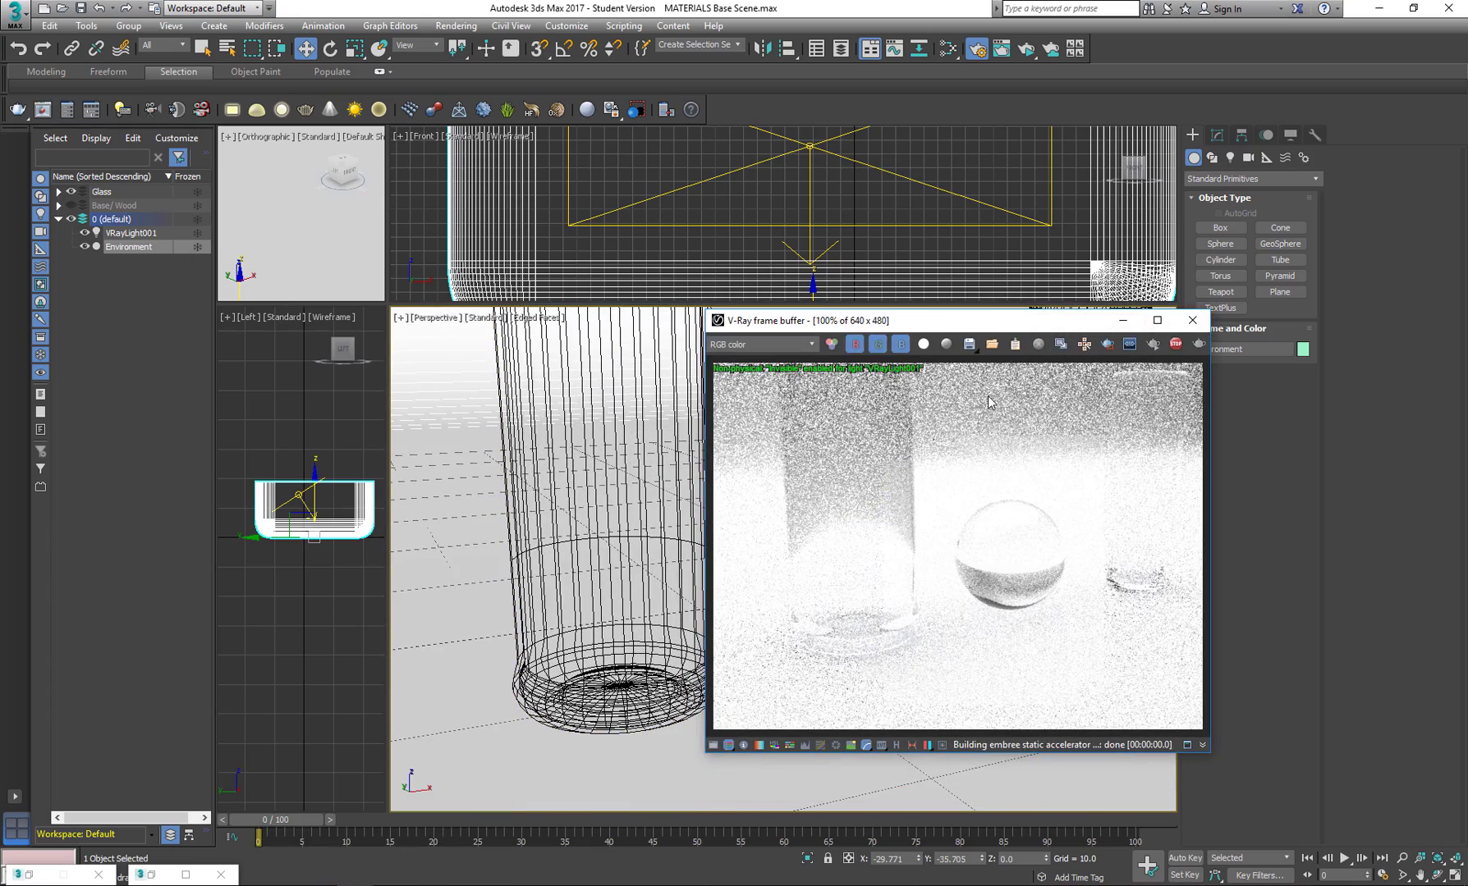
pyautogui.moveTo(1004, 327); pyautogui.dragTo(1132, 241)
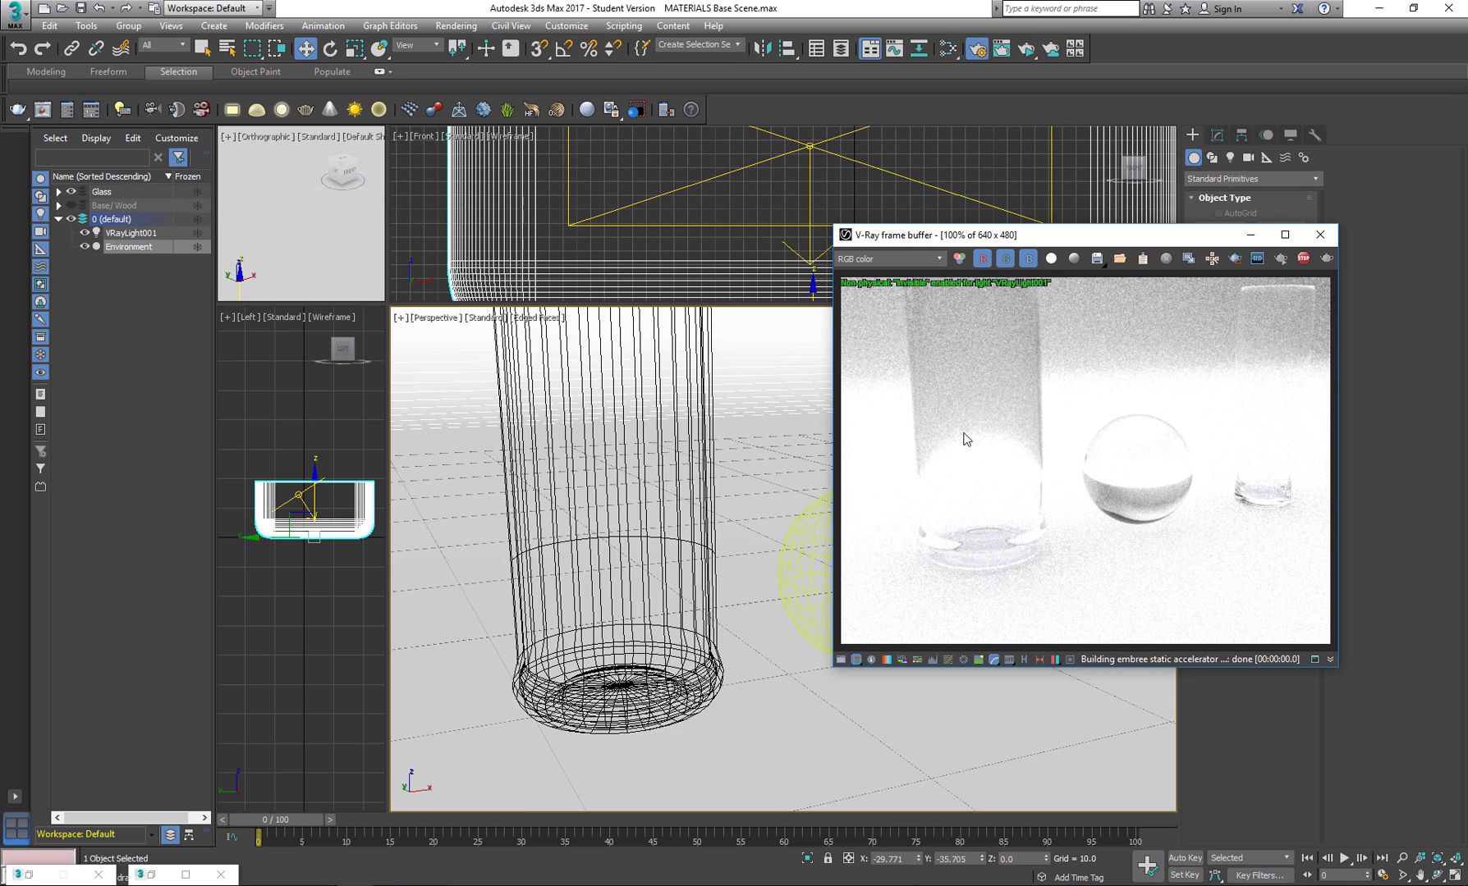
pyautogui.keyDown('alt'); pyautogui.moveTo(672, 611); pyautogui.dragTo(719, 580, button='middle'); pyautogui.keyUp('alt')
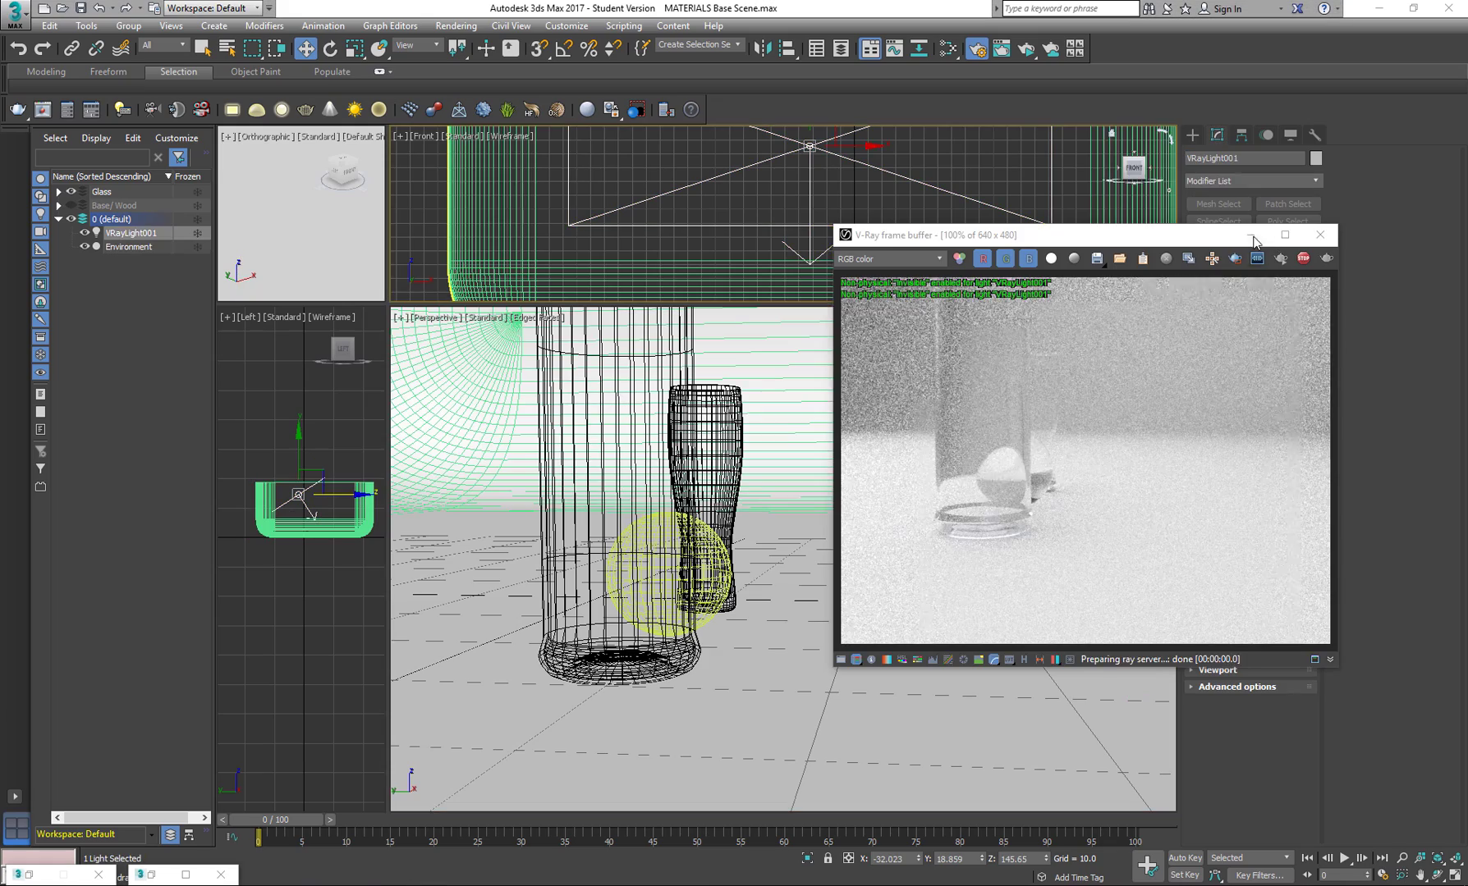
pyautogui.click(1252, 237)
# Reopen the material editor, duplicate the Glass material beside the original and show the copy's parameters.
pyautogui.moveTo(719, 481); pyautogui.dragTo(760, 525, button='middle')
pyautogui.press('m')
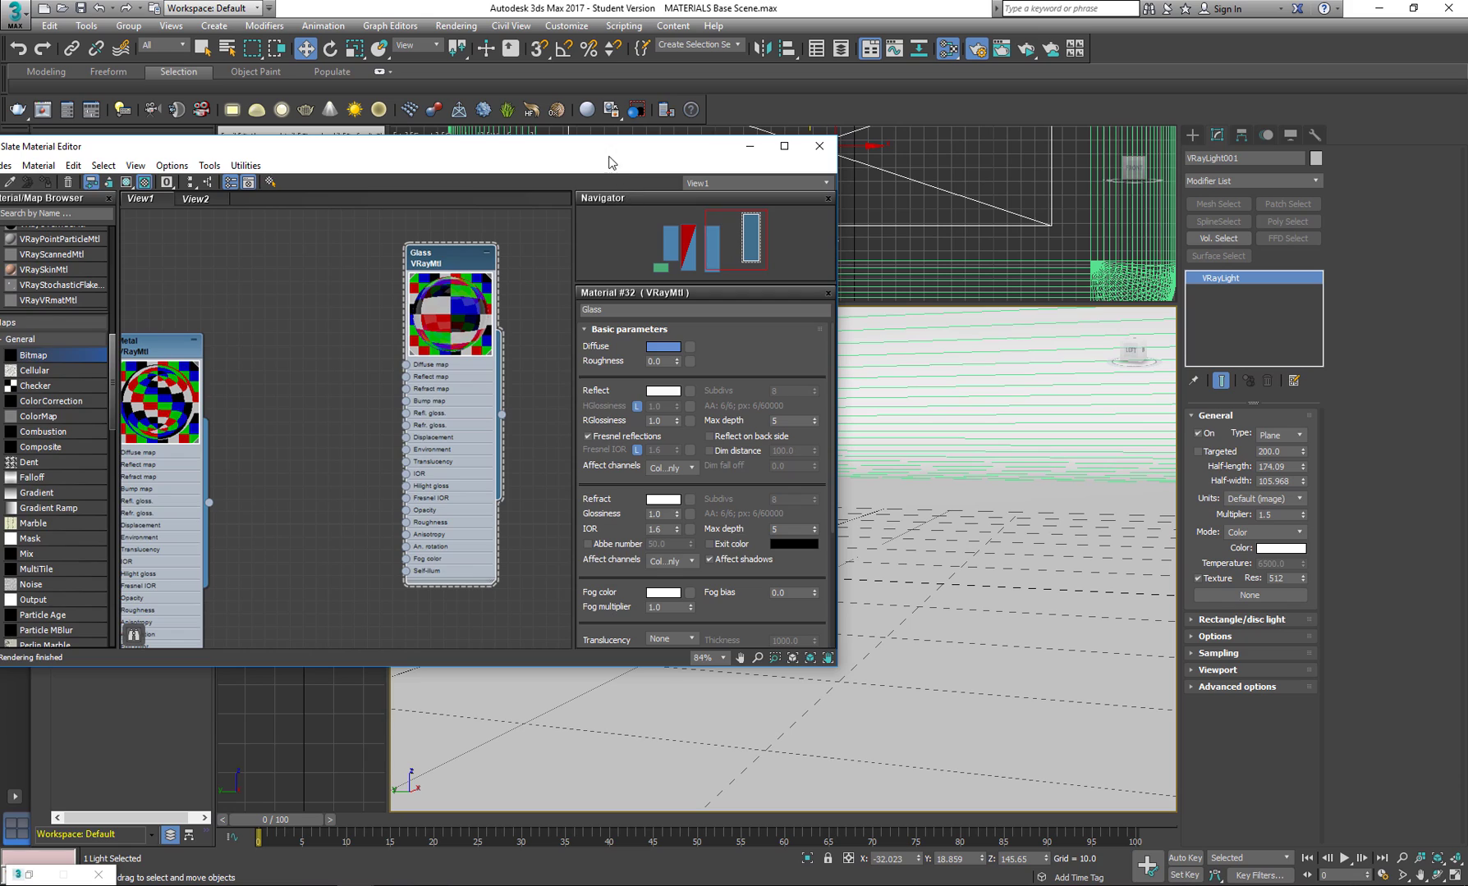
pyautogui.moveTo(609, 162); pyautogui.dragTo(398, 244)
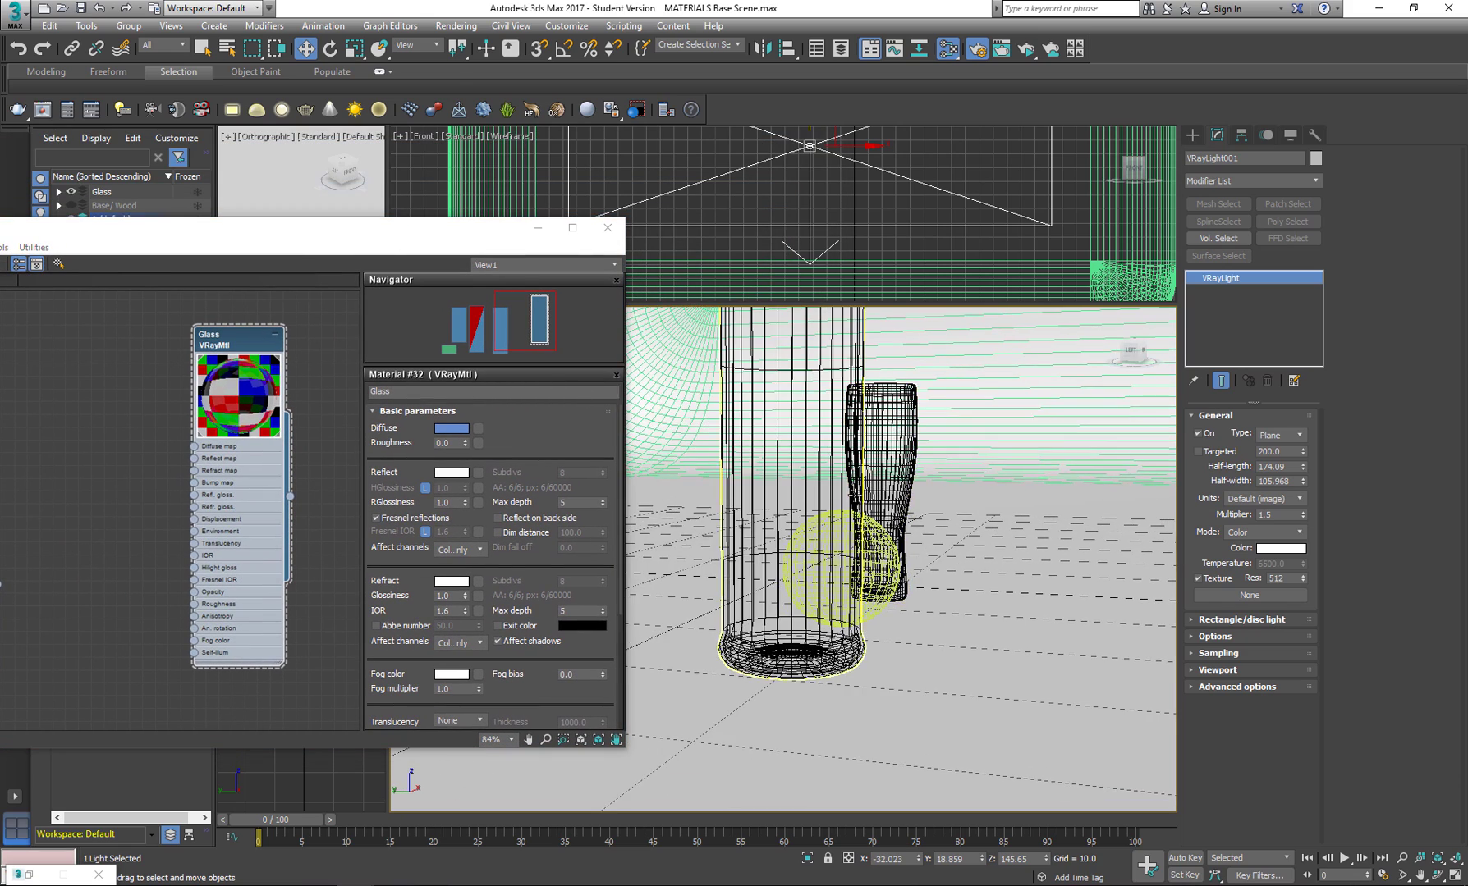
pyautogui.keyDown('alt'); pyautogui.moveTo(852, 495); pyautogui.dragTo(834, 511, button='middle'); pyautogui.keyUp('alt')
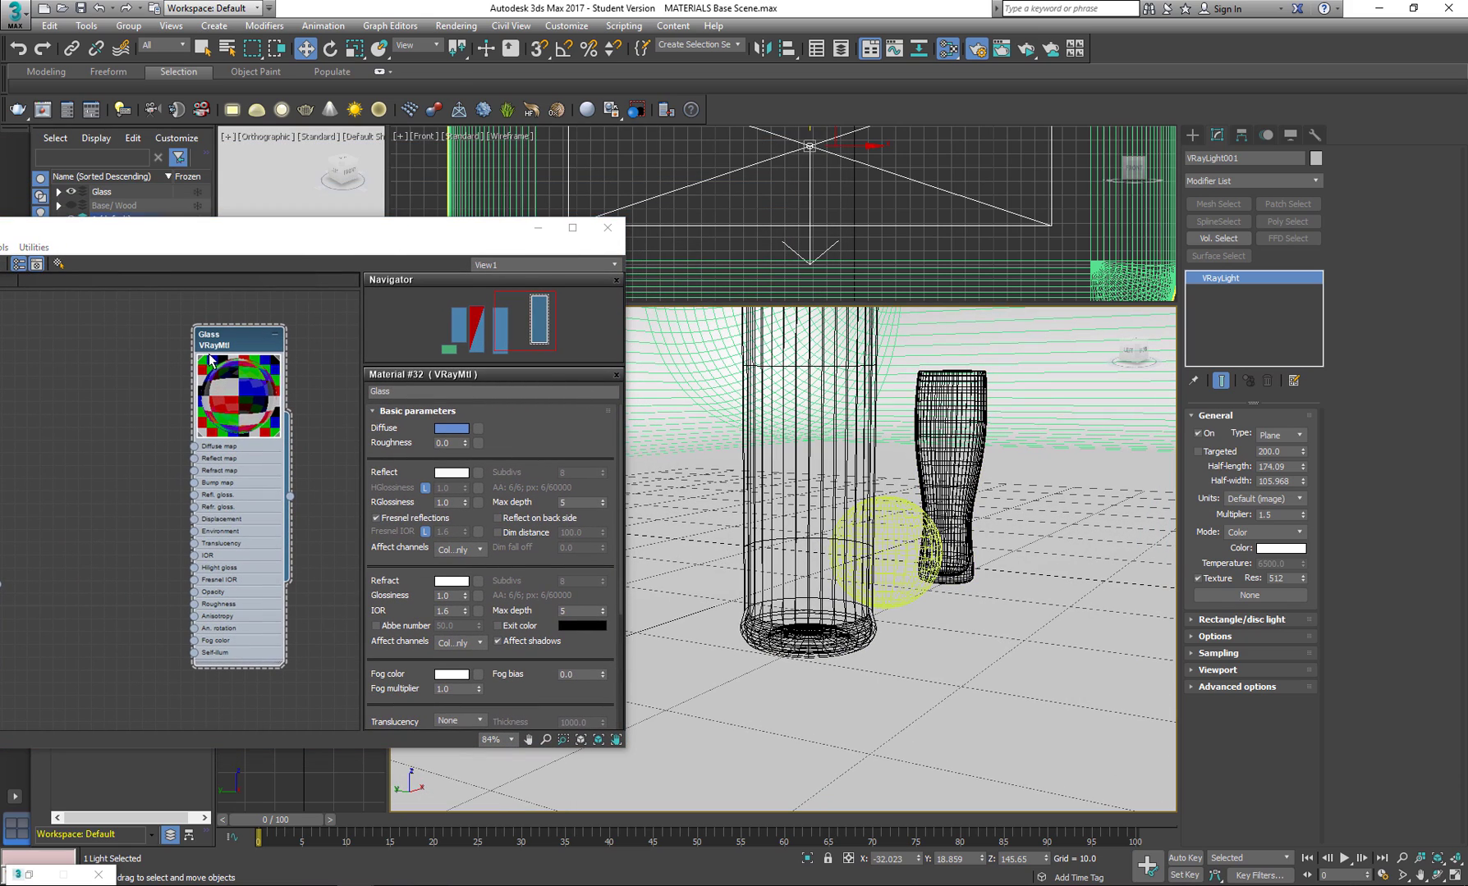
pyautogui.moveTo(220, 345)
pyautogui.mouseDown()
pyautogui.moveTo(156, 345)
pyautogui.moveTo(290, 339)
pyautogui.mouseUp()
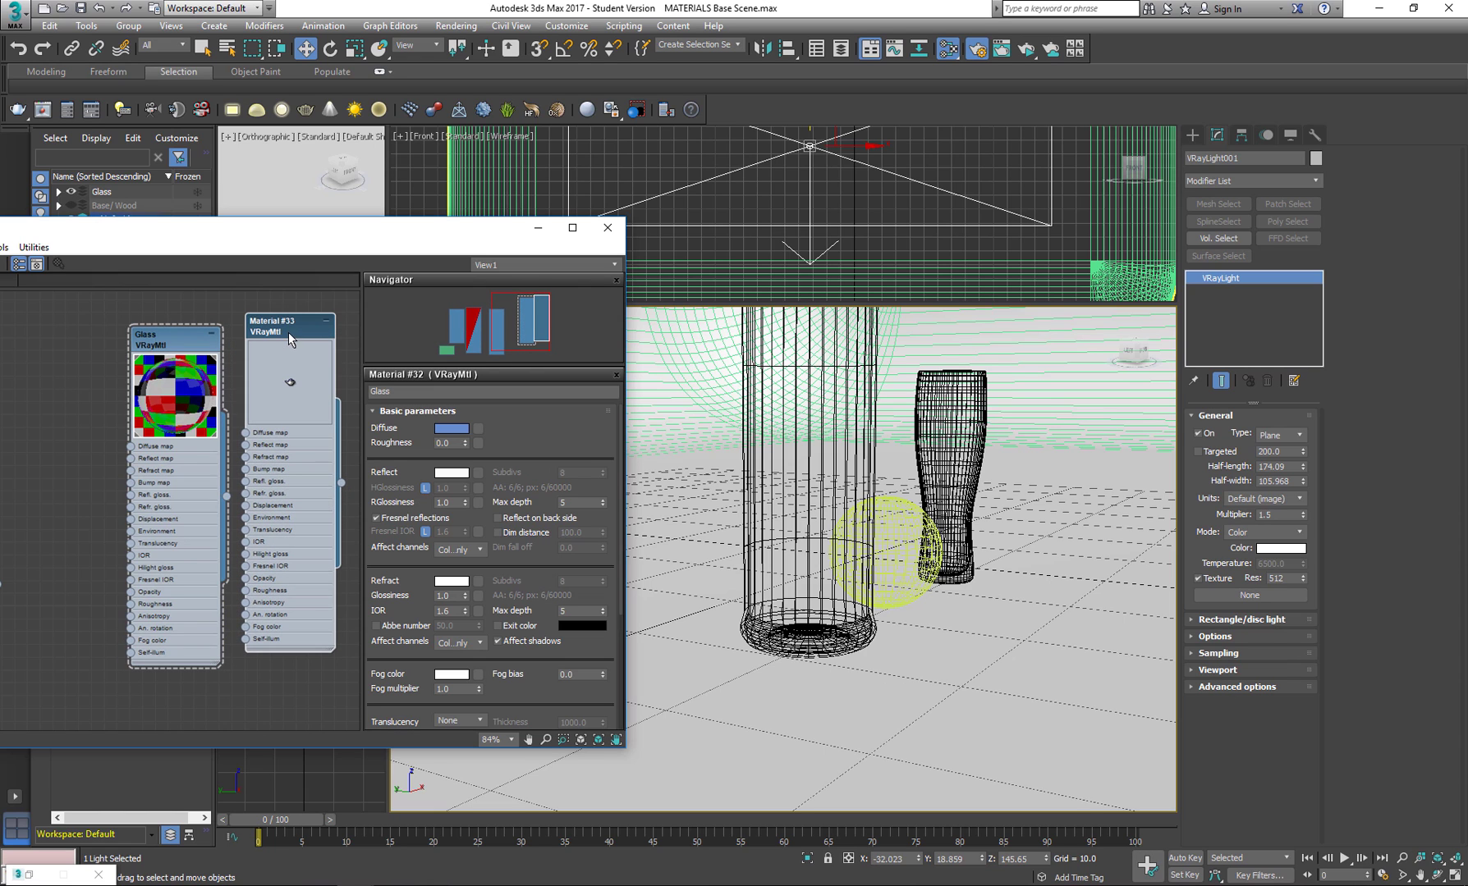
pyautogui.doubleClick(264, 327)
# Assign the duplicated glass material to the wine bottle and the sphere.
pyautogui.click(821, 509)
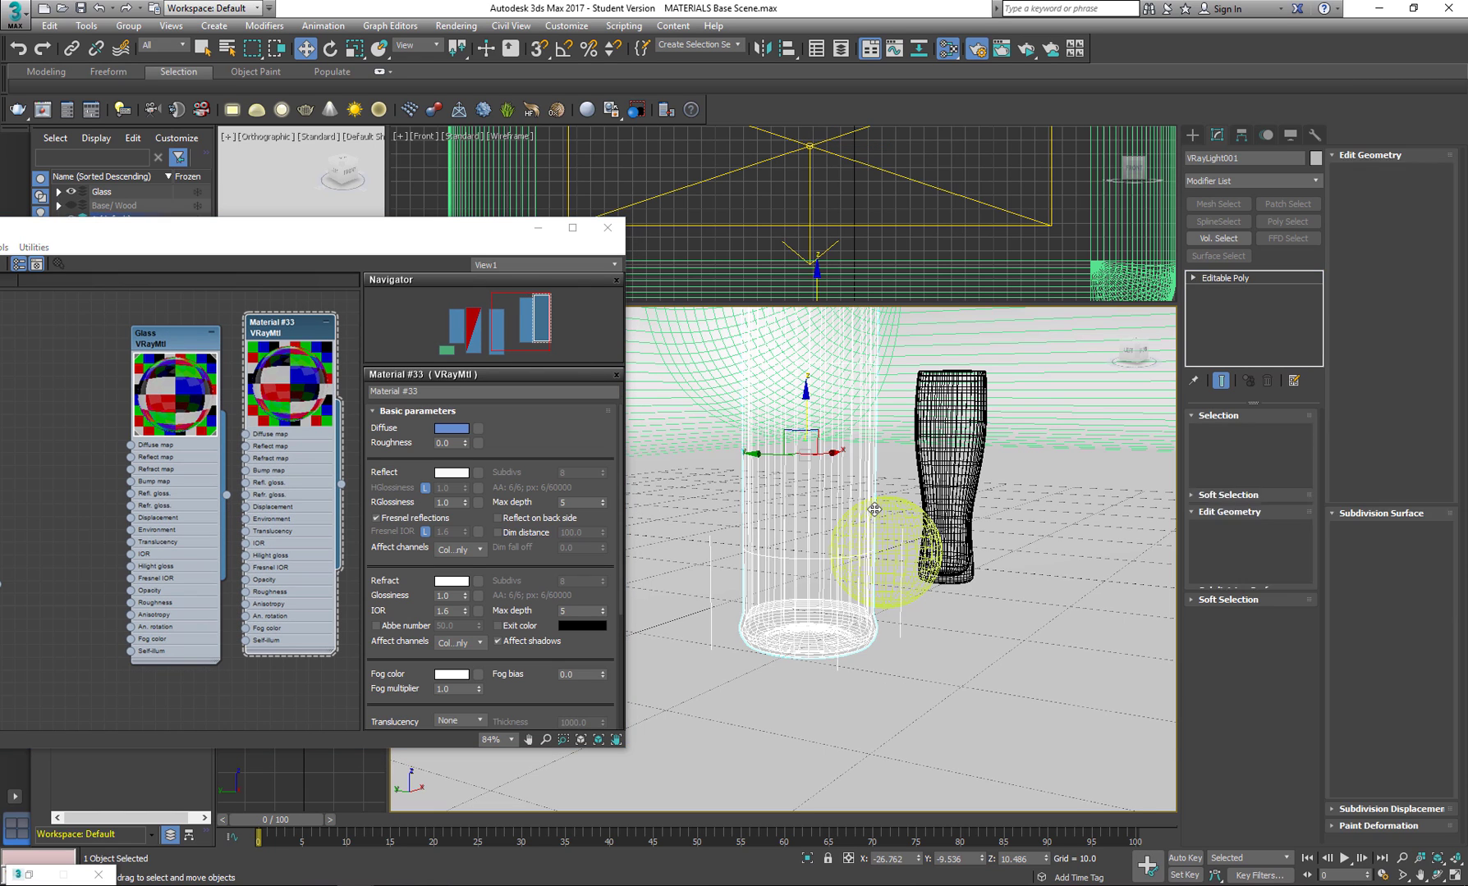
pyautogui.keyDown('ctrl'); pyautogui.click(869, 525); pyautogui.keyUp('ctrl')
pyautogui.moveTo(217, 237); pyautogui.dragTo(406, 238)
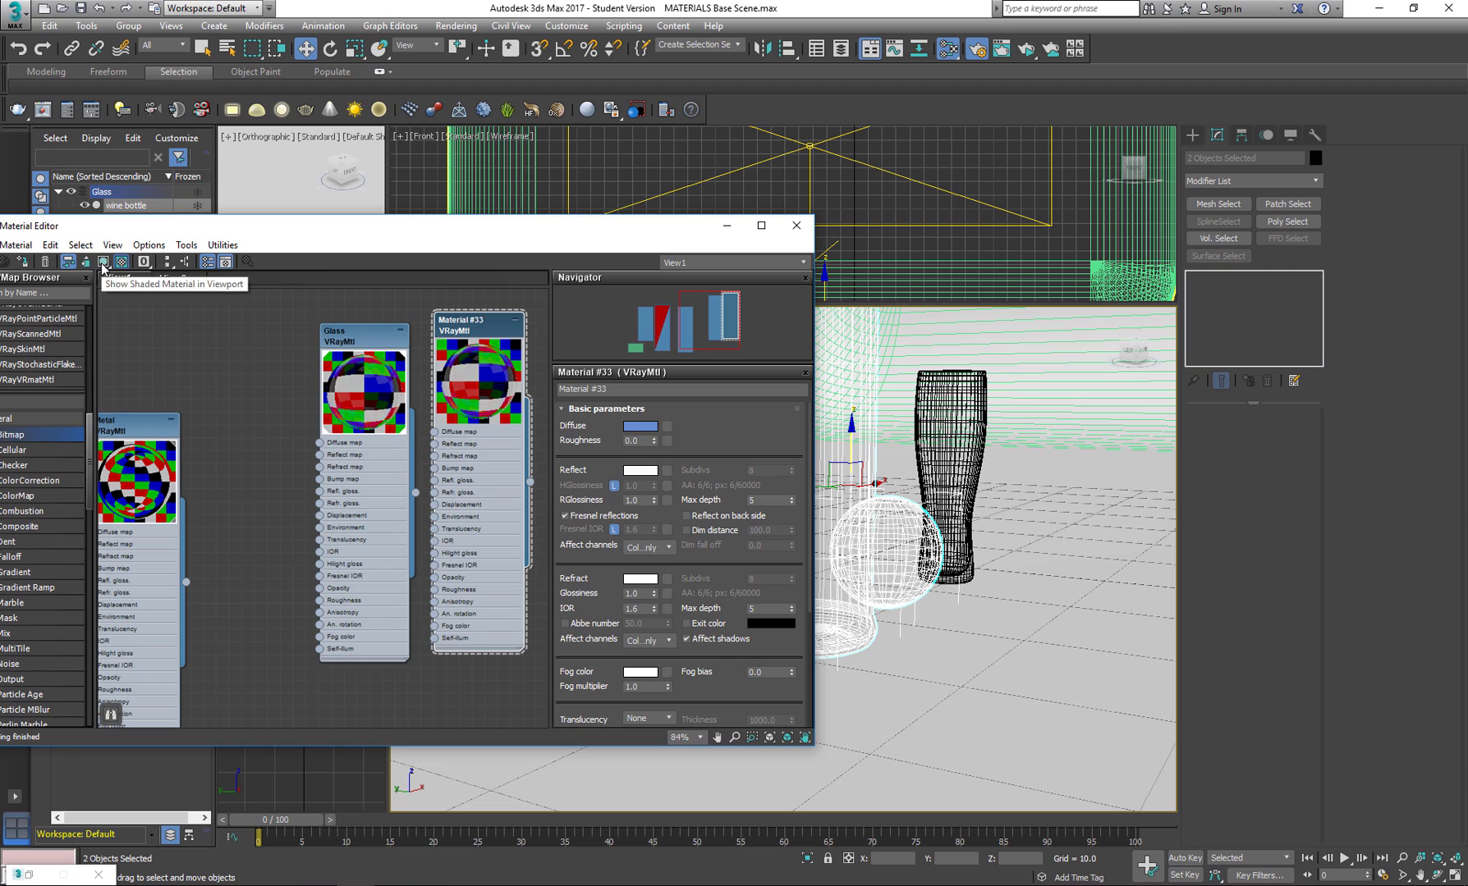
pyautogui.click(21, 263)
# Set the fog color of the duplicated glass material to a muted green with hue 77.
pyautogui.moveTo(380, 339); pyautogui.dragTo(274, 339, button='middle')
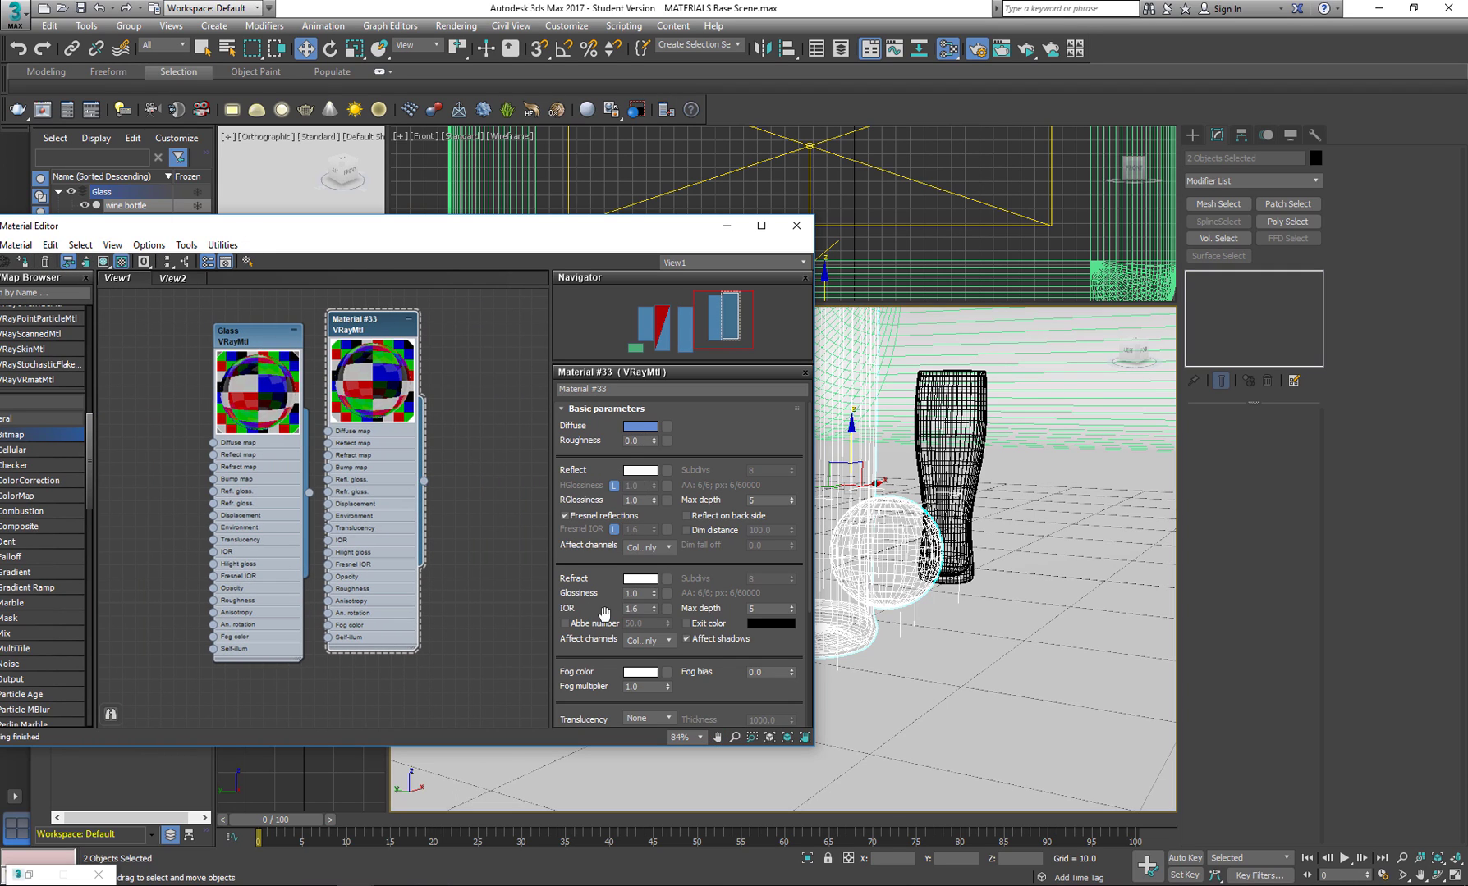
pyautogui.scroll(-3, 603, 614)
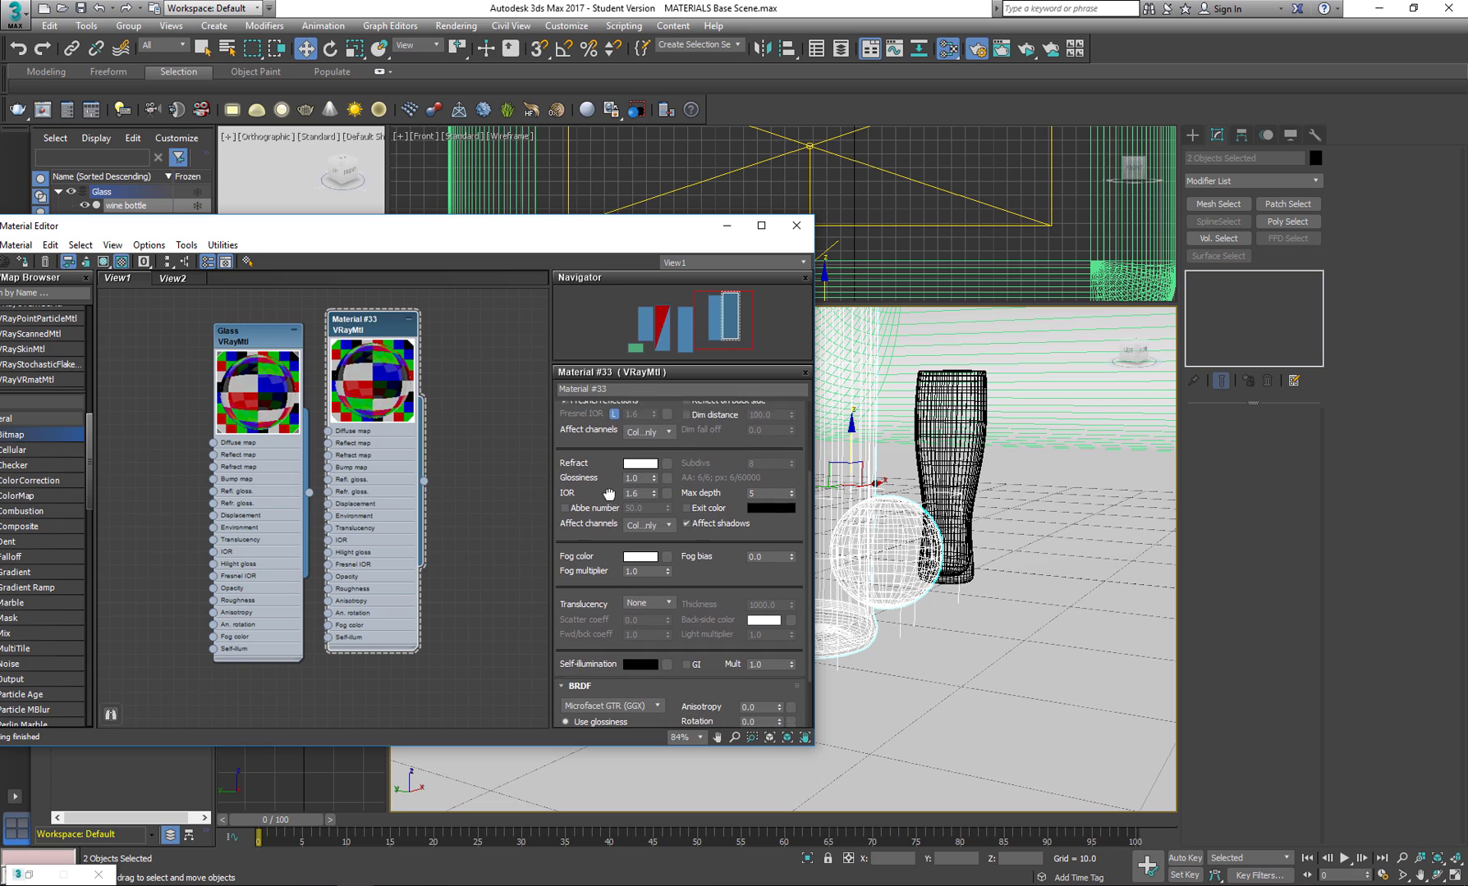
pyautogui.click(639, 545)
pyautogui.click(348, 200)
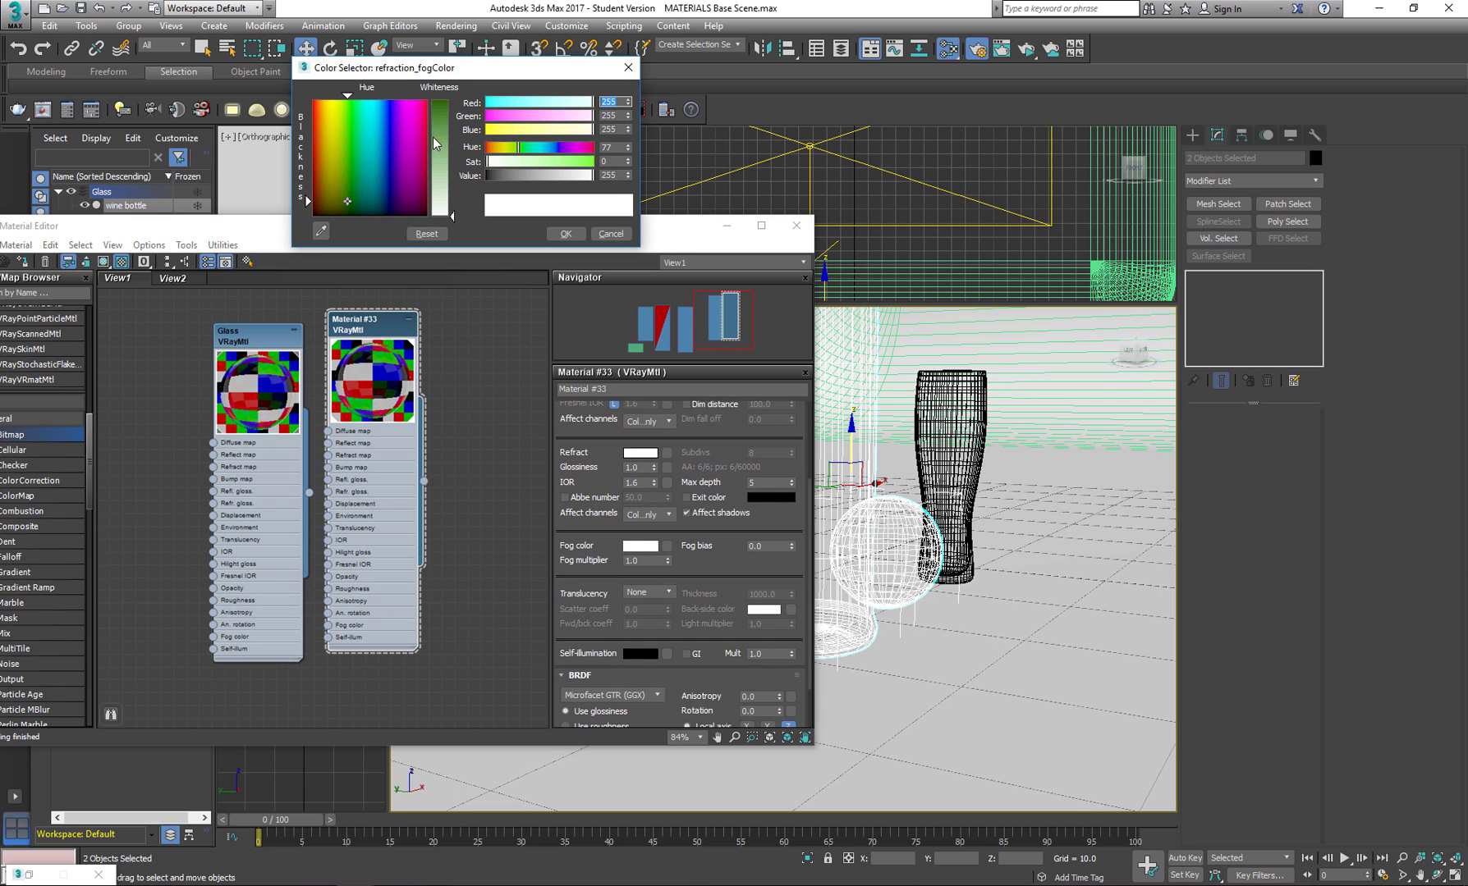
pyautogui.click(566, 234)
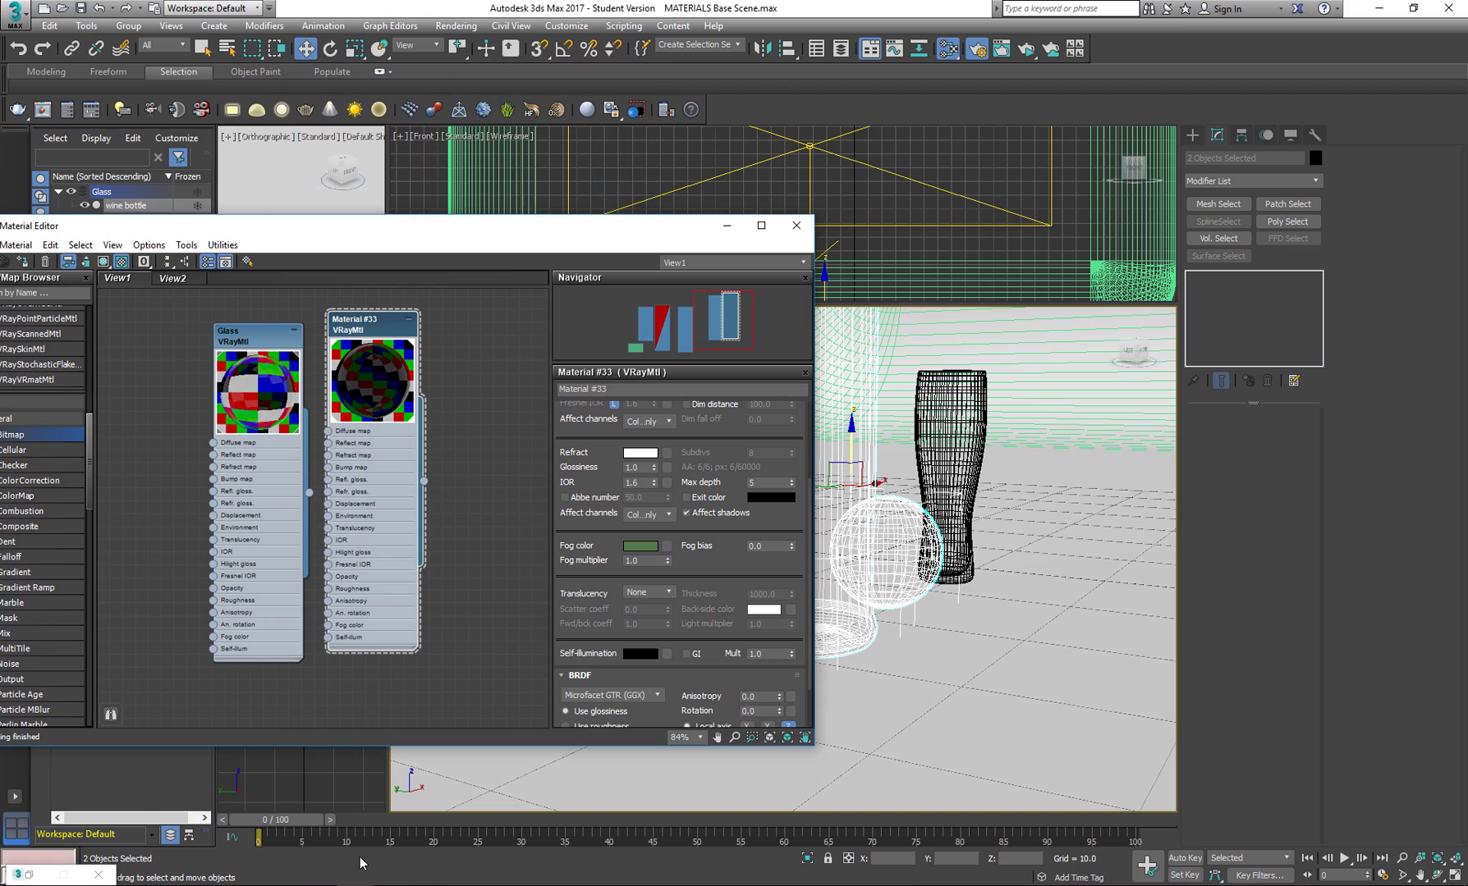
# Start a V-Ray render and frame a close-up of the tinted bottle base and the sphere.
pyautogui.hotkey('shift', 'q')
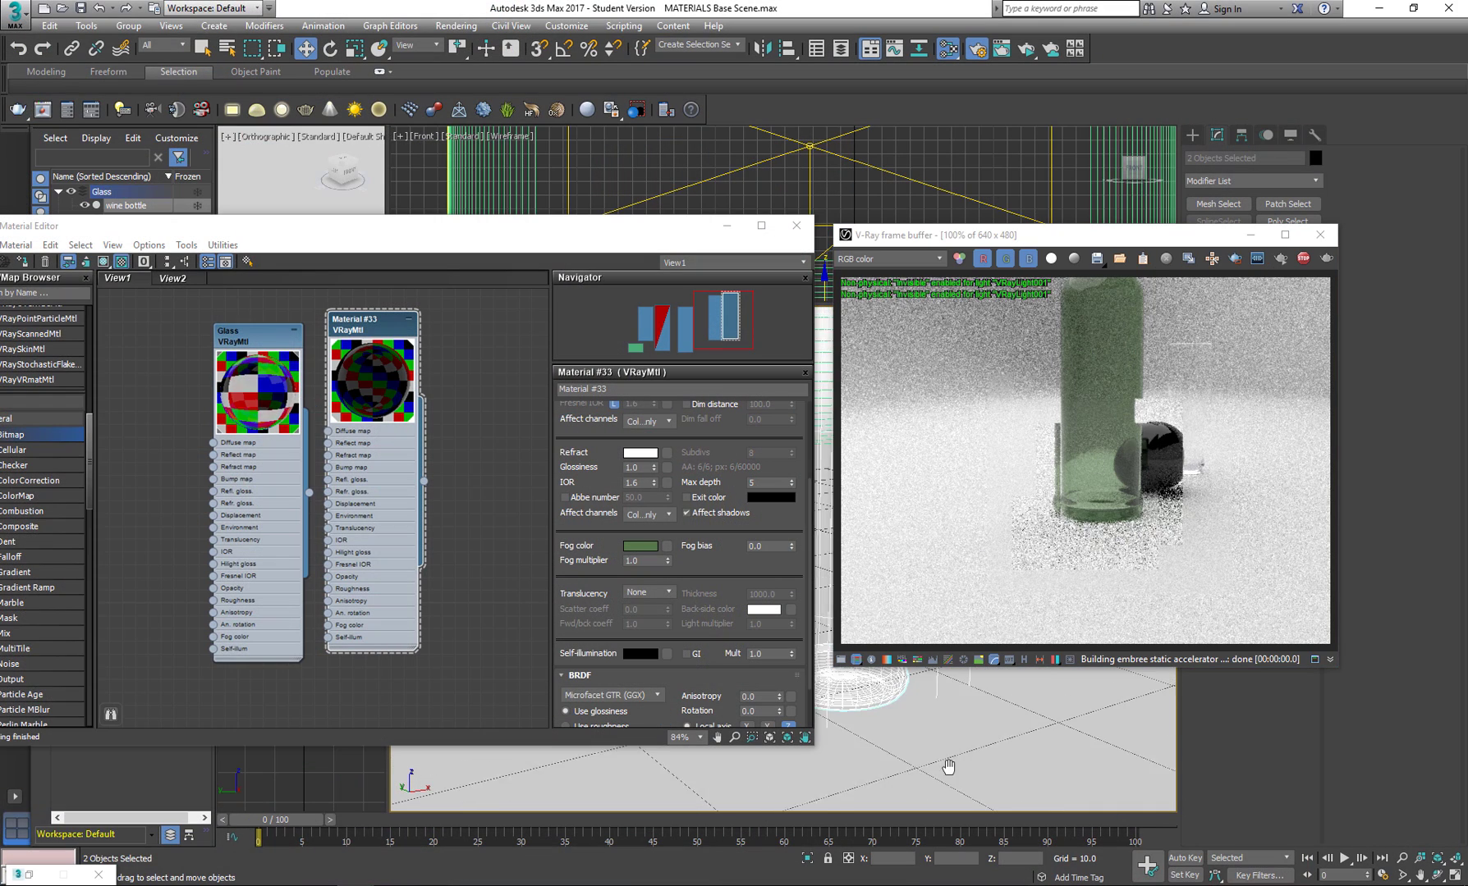
pyautogui.scroll(5, 879, 718)
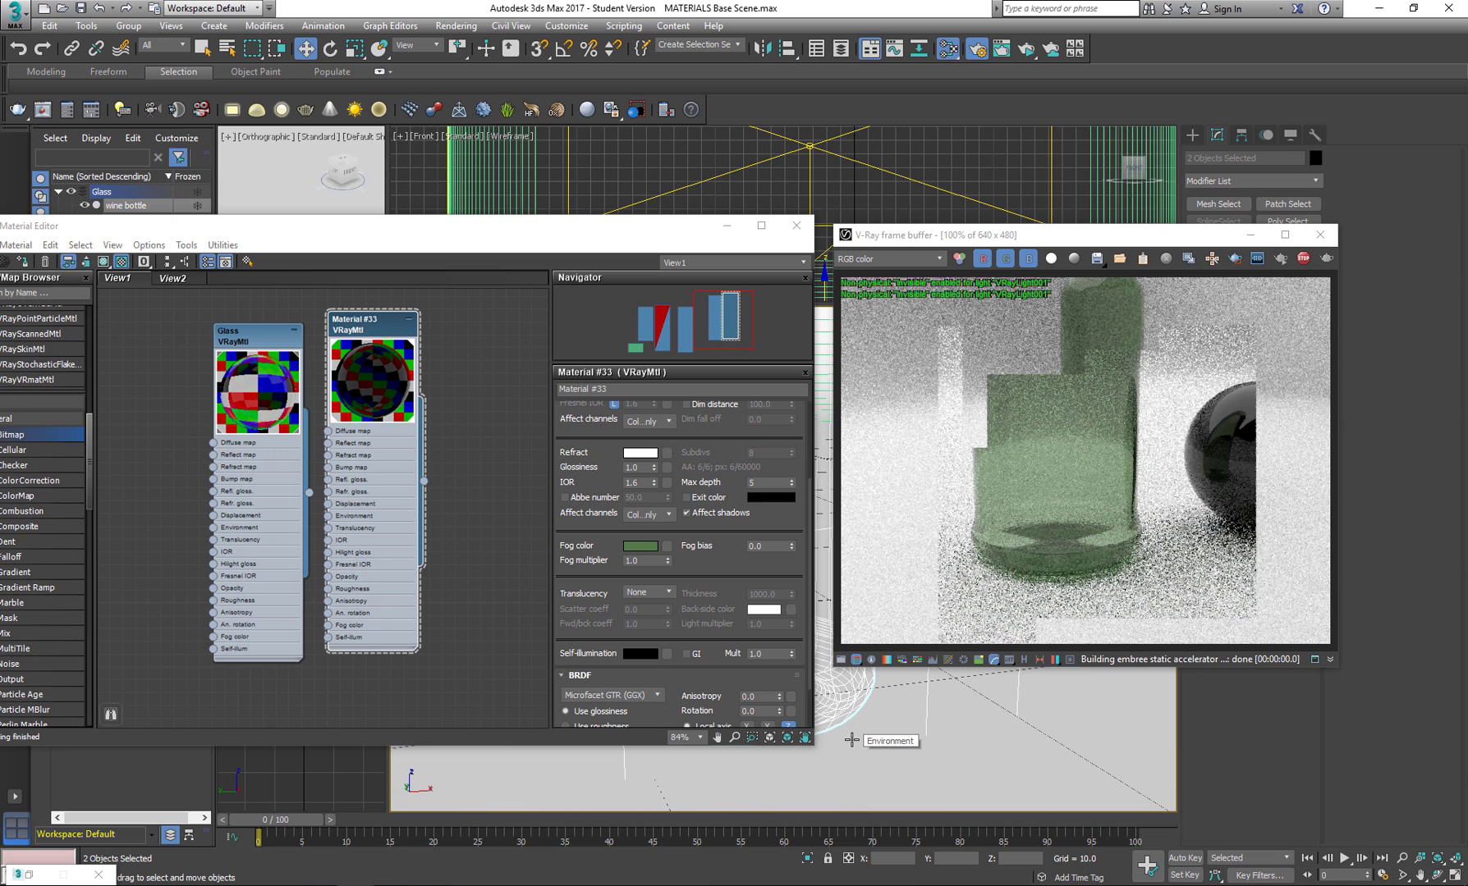
pyautogui.moveTo(916, 711); pyautogui.dragTo(844, 716, button='middle')
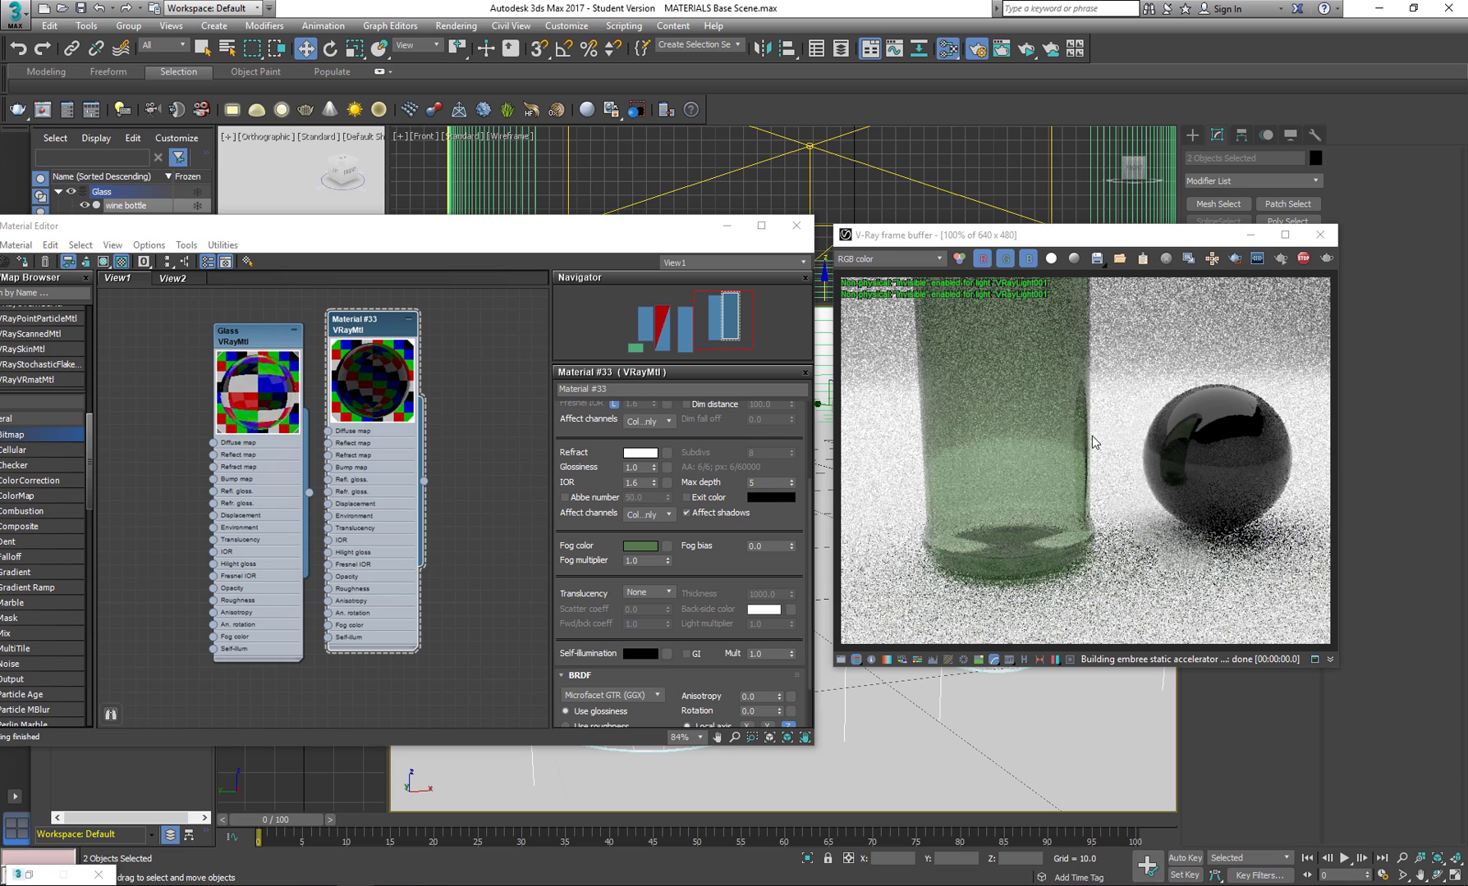
# Deepen the duplicated glass material's fog color to a saturated dark green with hue 78, saturation 255 and value 34.
pyautogui.click(641, 548)
pyautogui.moveTo(454, 108); pyautogui.dragTo(452, 100)
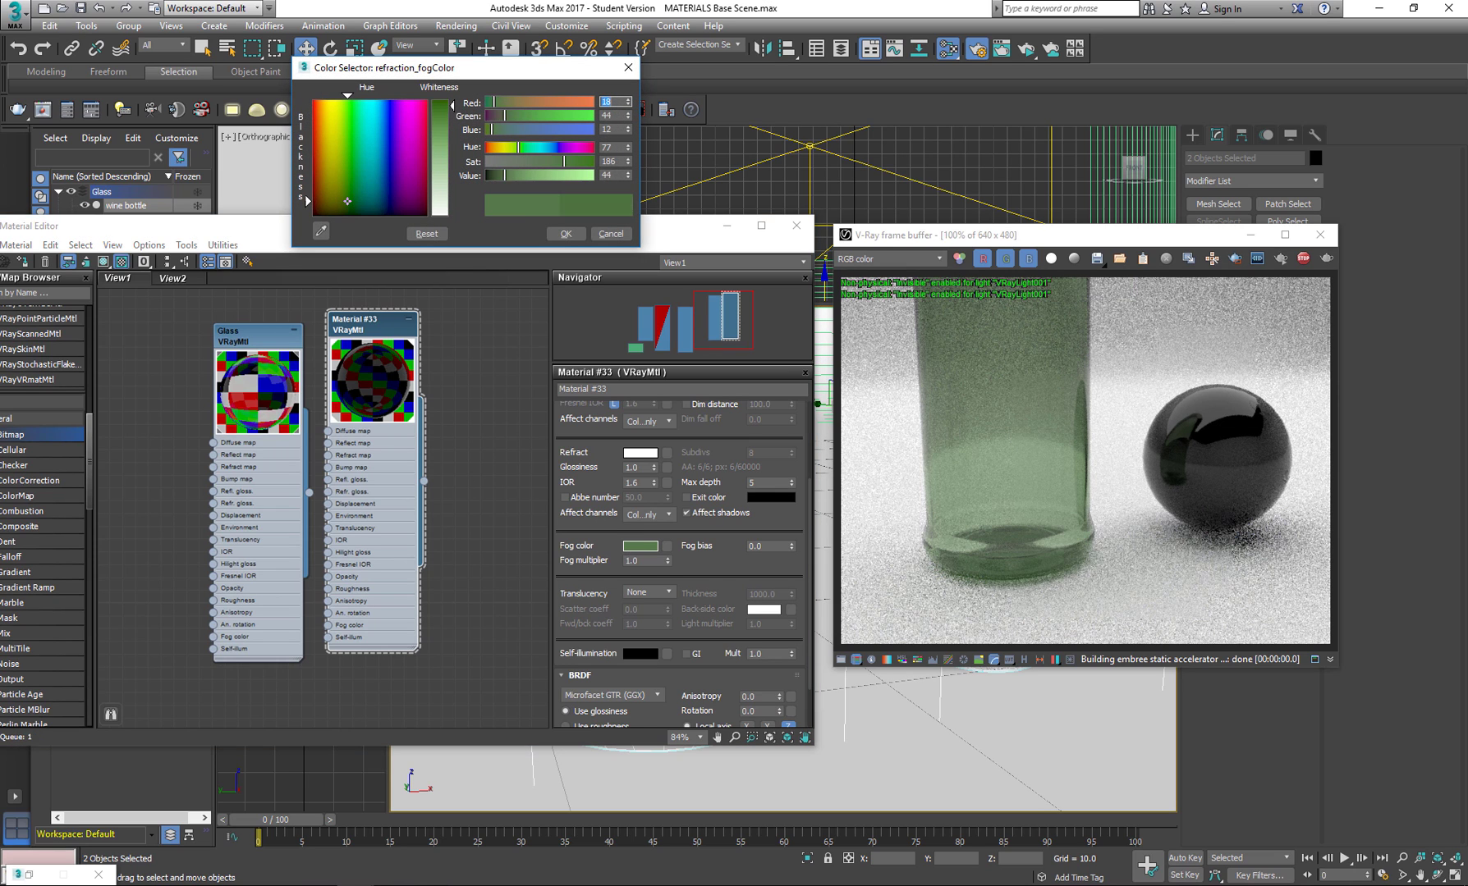
pyautogui.click(566, 233)
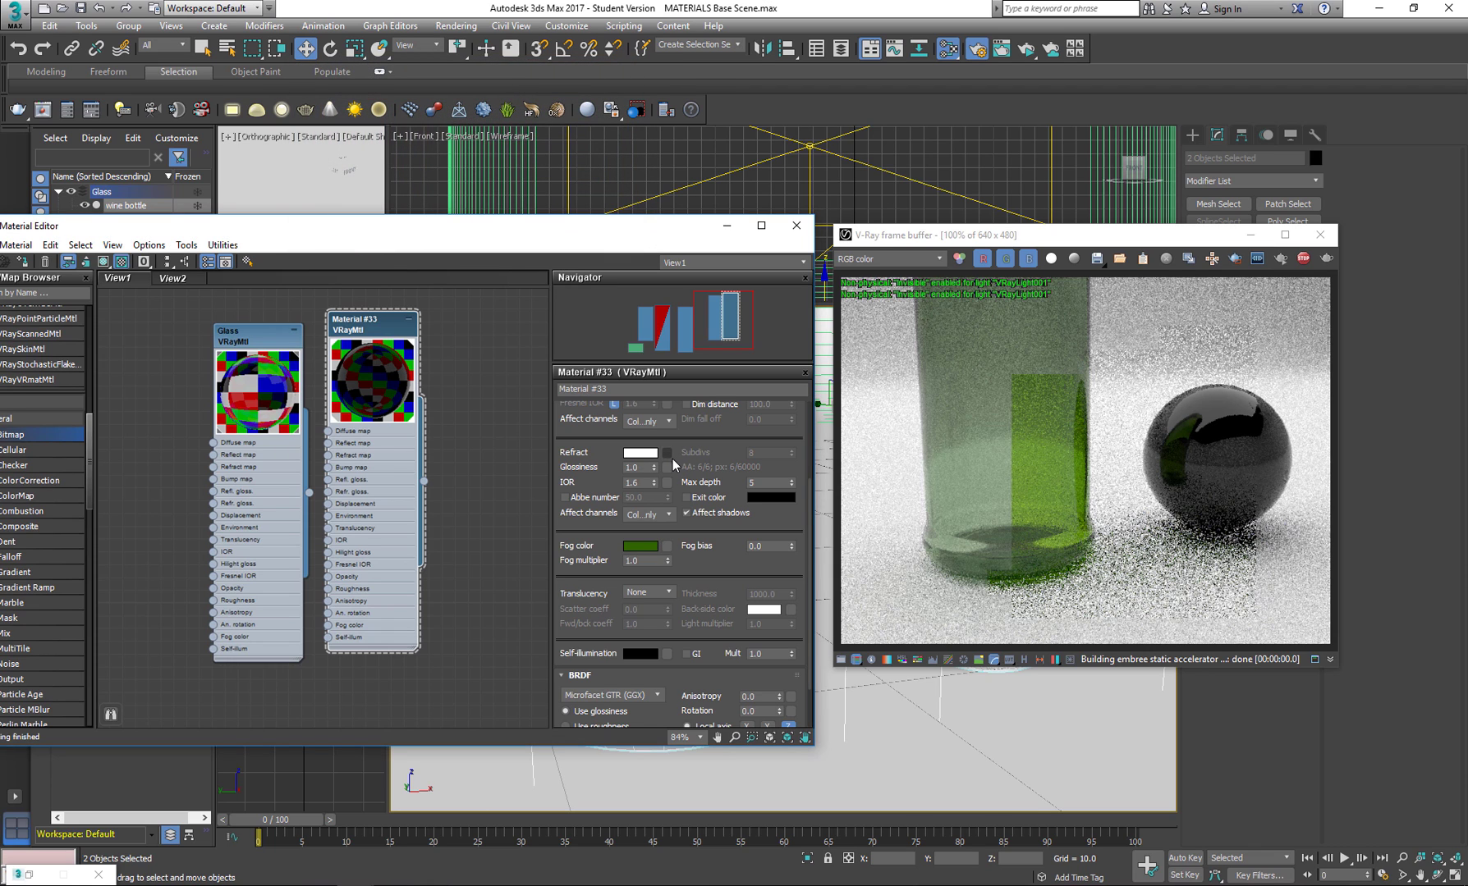
pyautogui.click(640, 546)
pyautogui.moveTo(453, 107)
pyautogui.mouseDown()
pyautogui.moveTo(452, 129)
pyautogui.moveTo(452, 101)
pyautogui.mouseUp()
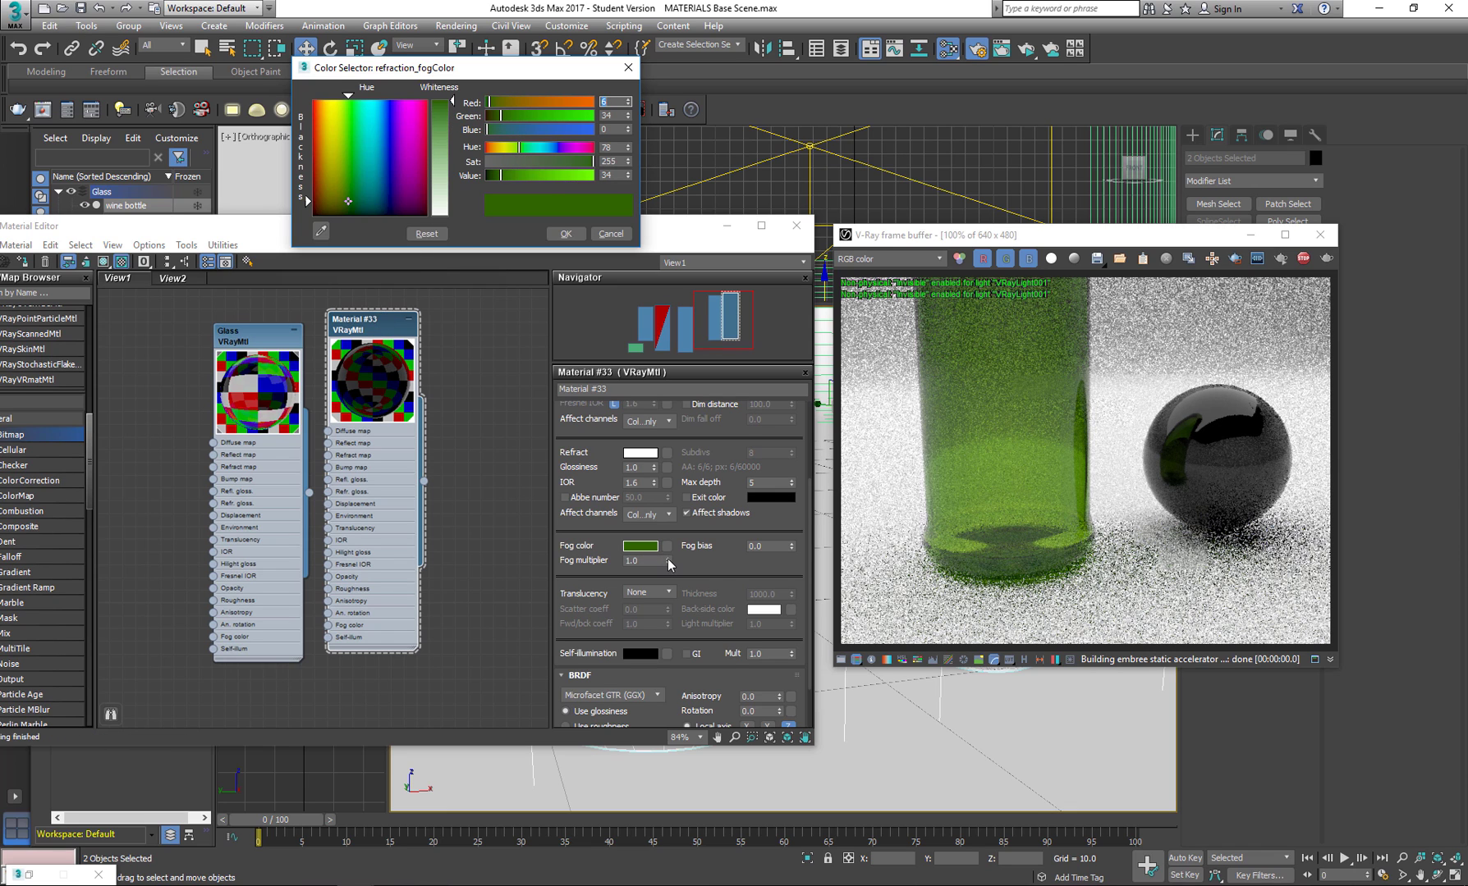
# Try a fog multiplier of 0.49 and a much higher one, and return the multiplier to 1.
pyautogui.moveTo(668, 560); pyautogui.dragTo(666, 597)
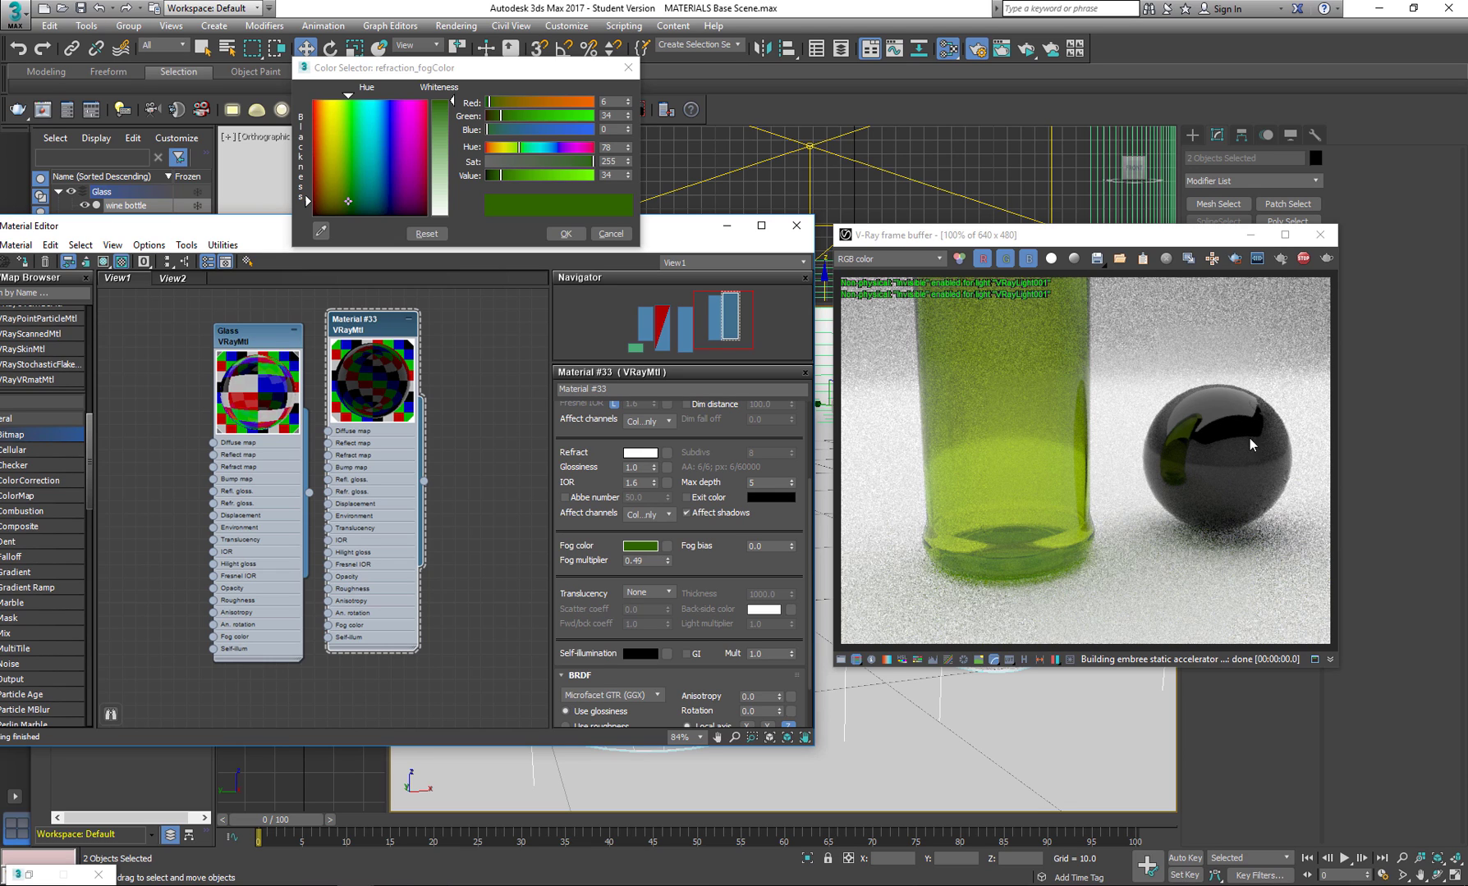
pyautogui.moveTo(669, 564); pyautogui.dragTo(584, 565)
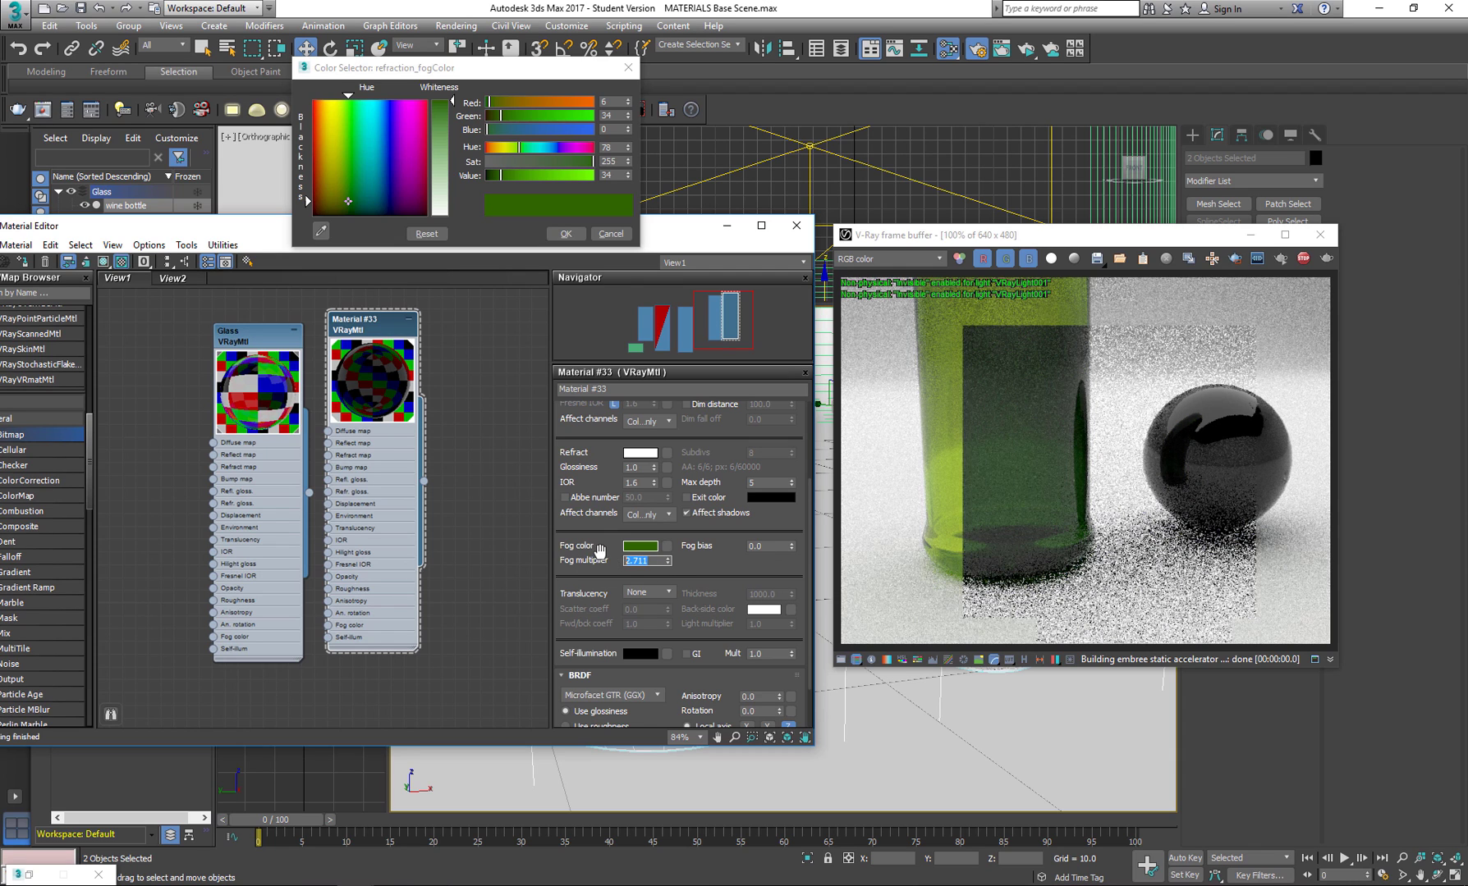
pyautogui.write('1')
pyautogui.press('Return')
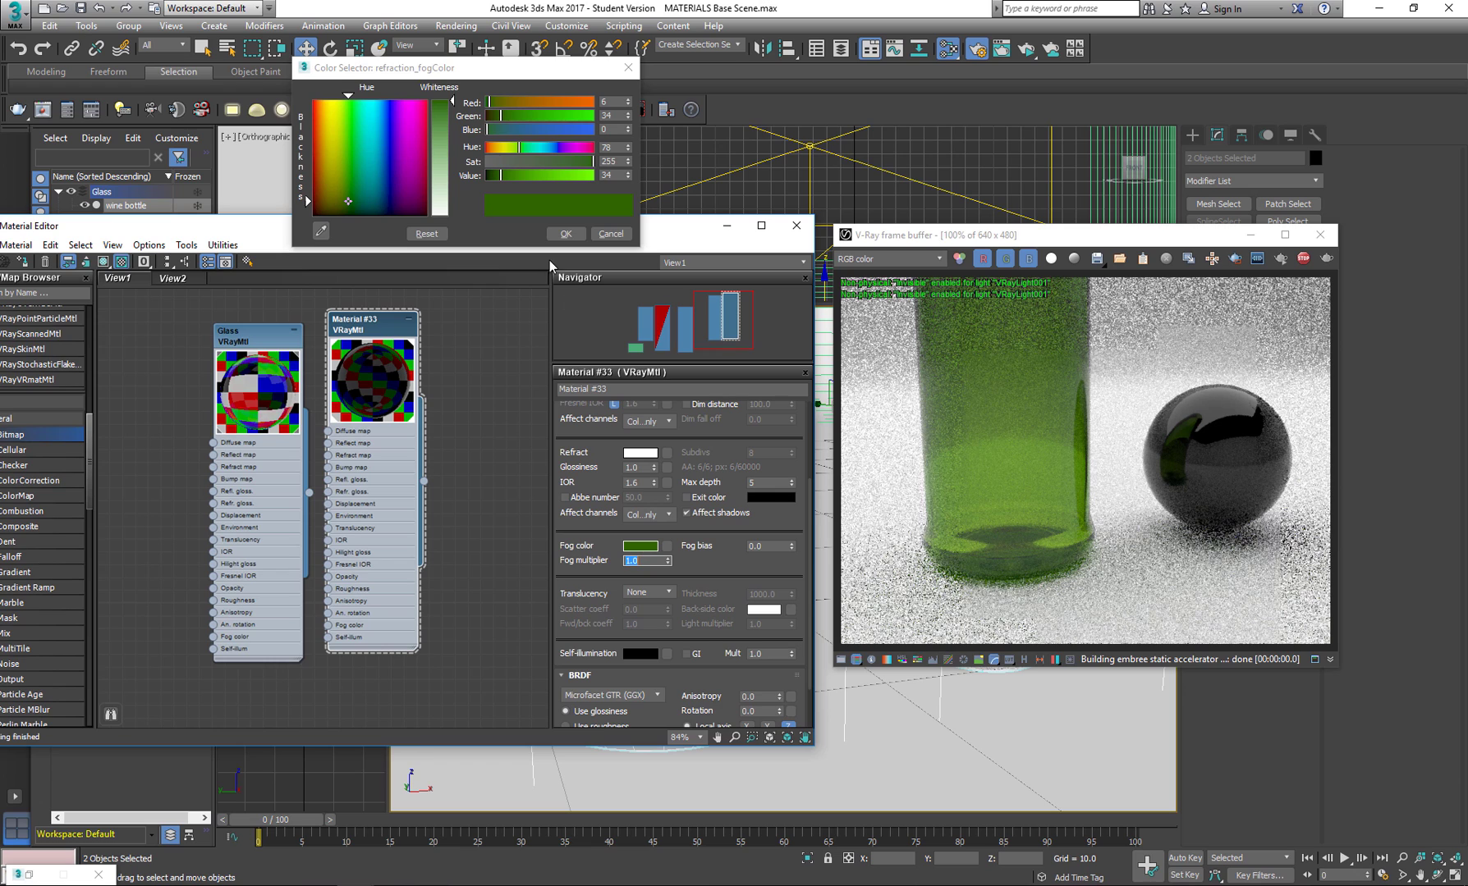
# Try a pale fog color, and settle on an olive green with hue 60, saturation 255 and value 34.
pyautogui.moveTo(456, 154); pyautogui.dragTo(451, 180)
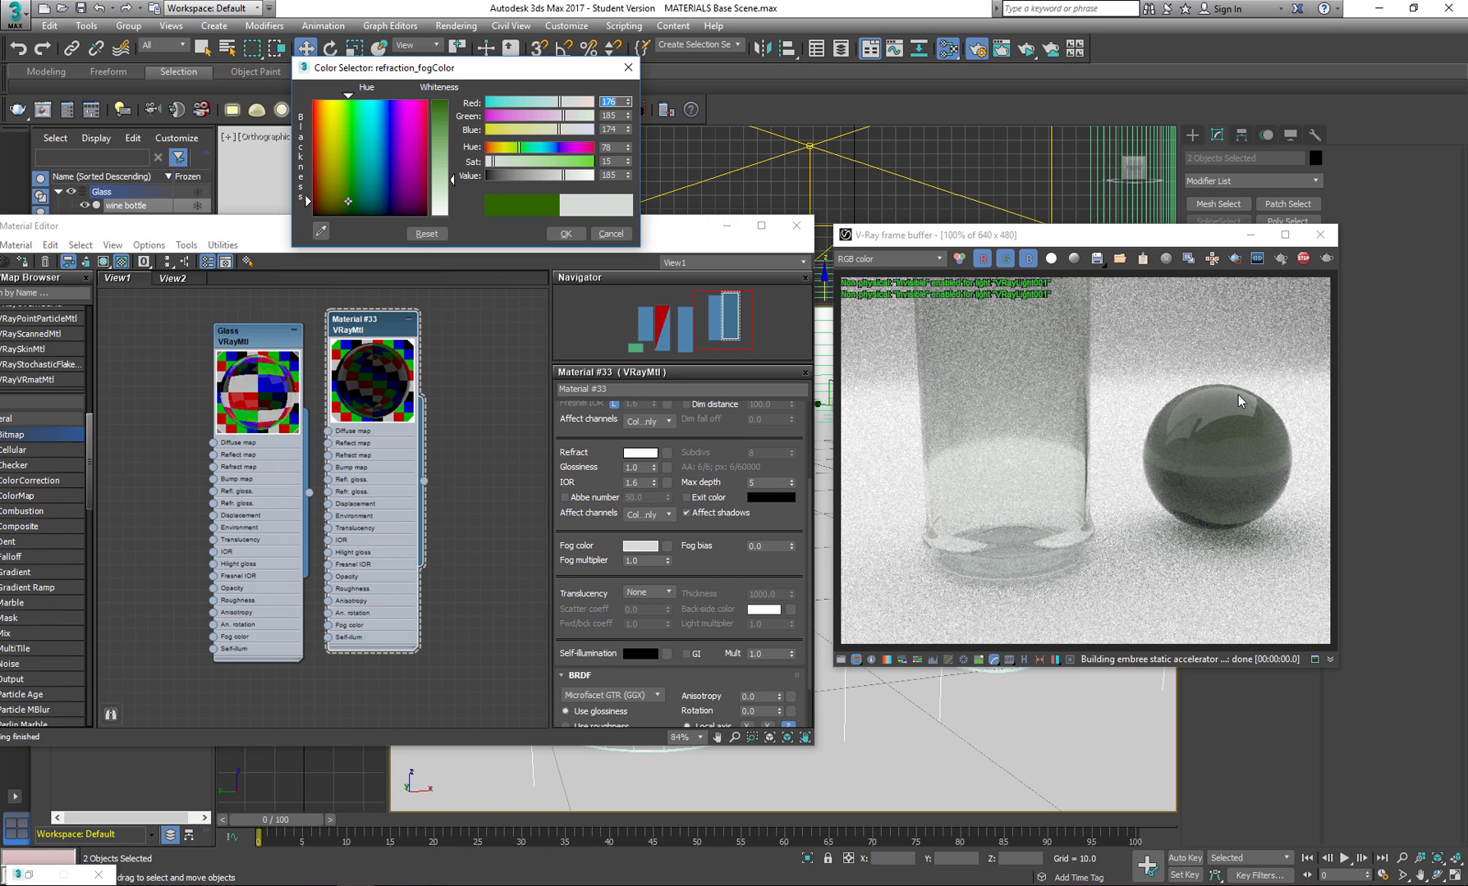
pyautogui.moveTo(451, 178); pyautogui.dragTo(452, 116)
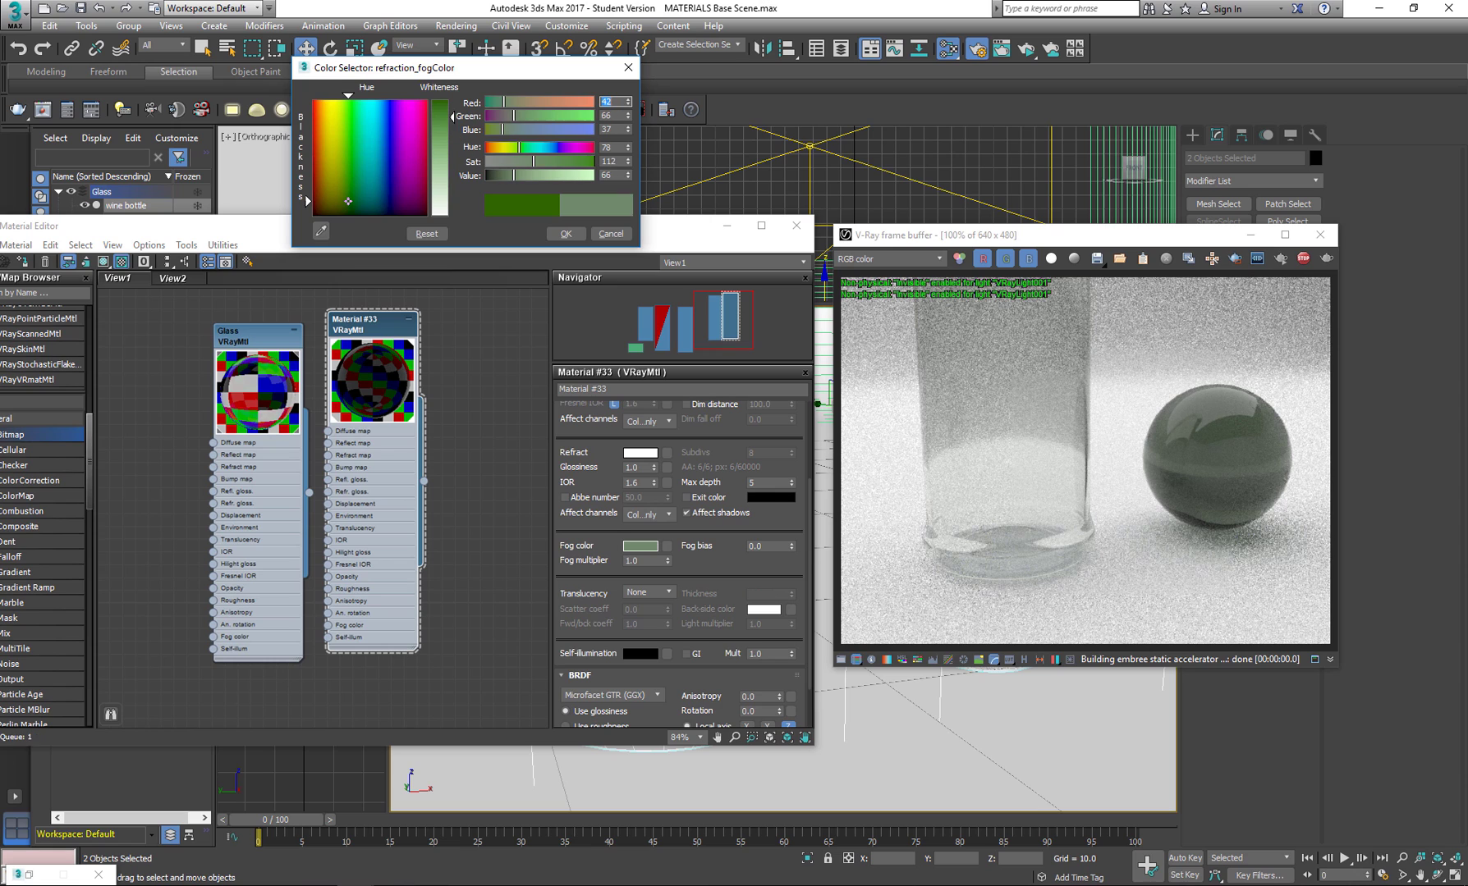
pyautogui.moveTo(534, 161); pyautogui.dragTo(586, 170)
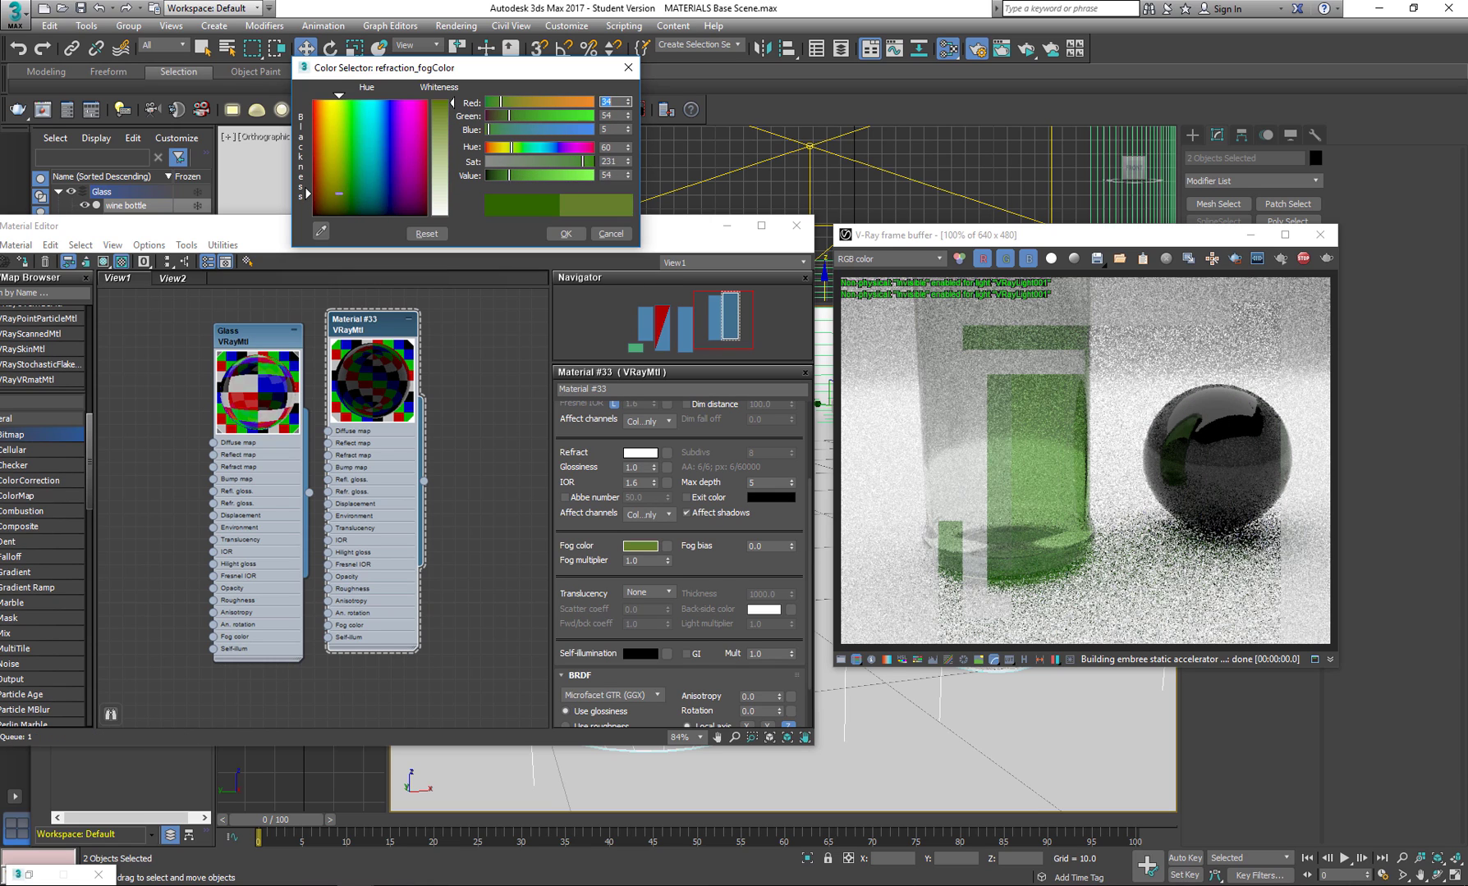
pyautogui.click(336, 194)
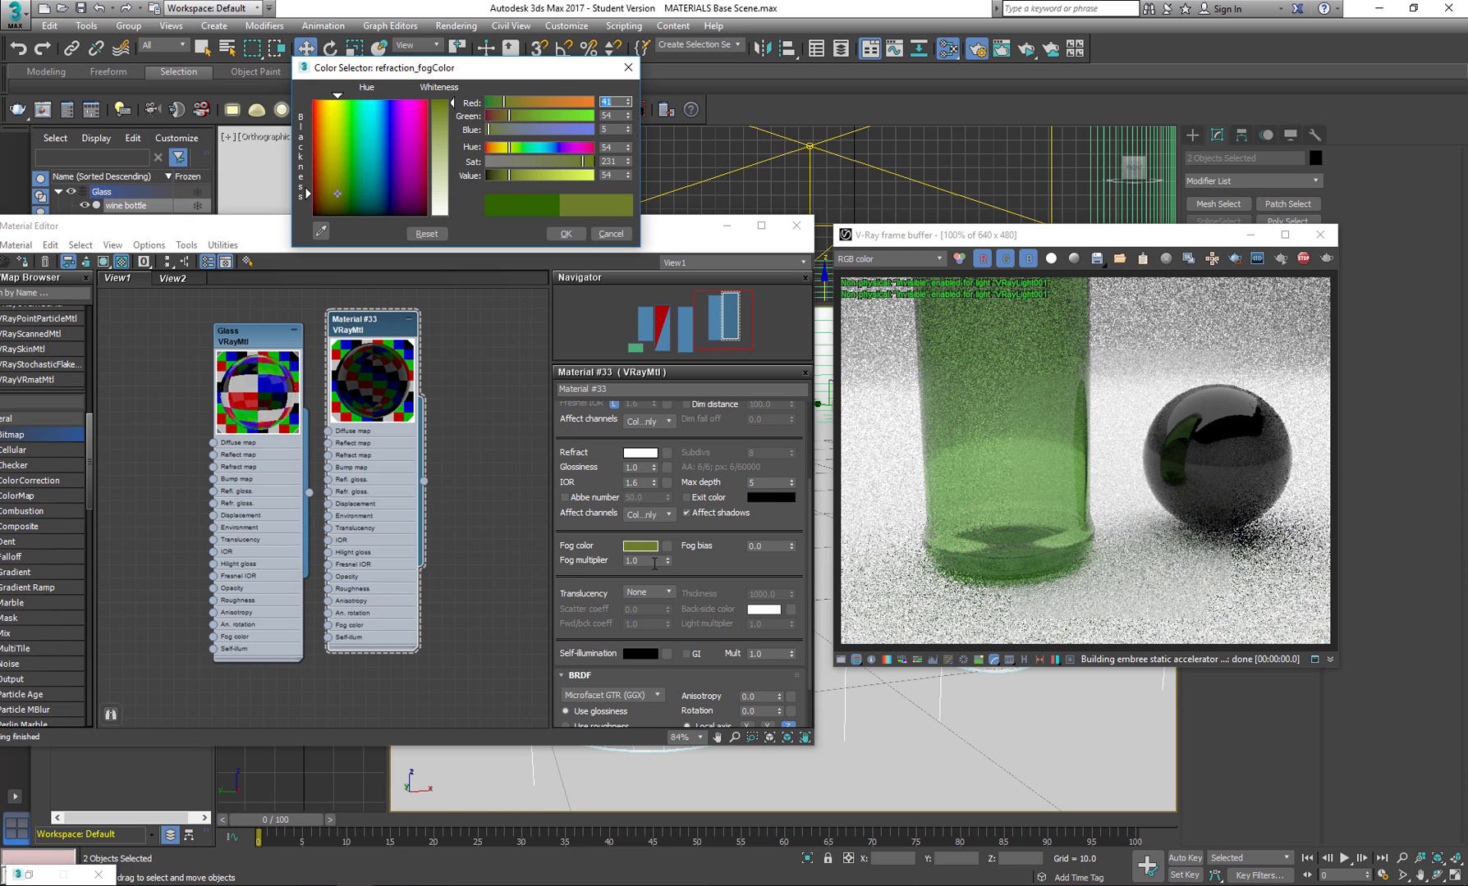
pyautogui.click(340, 203)
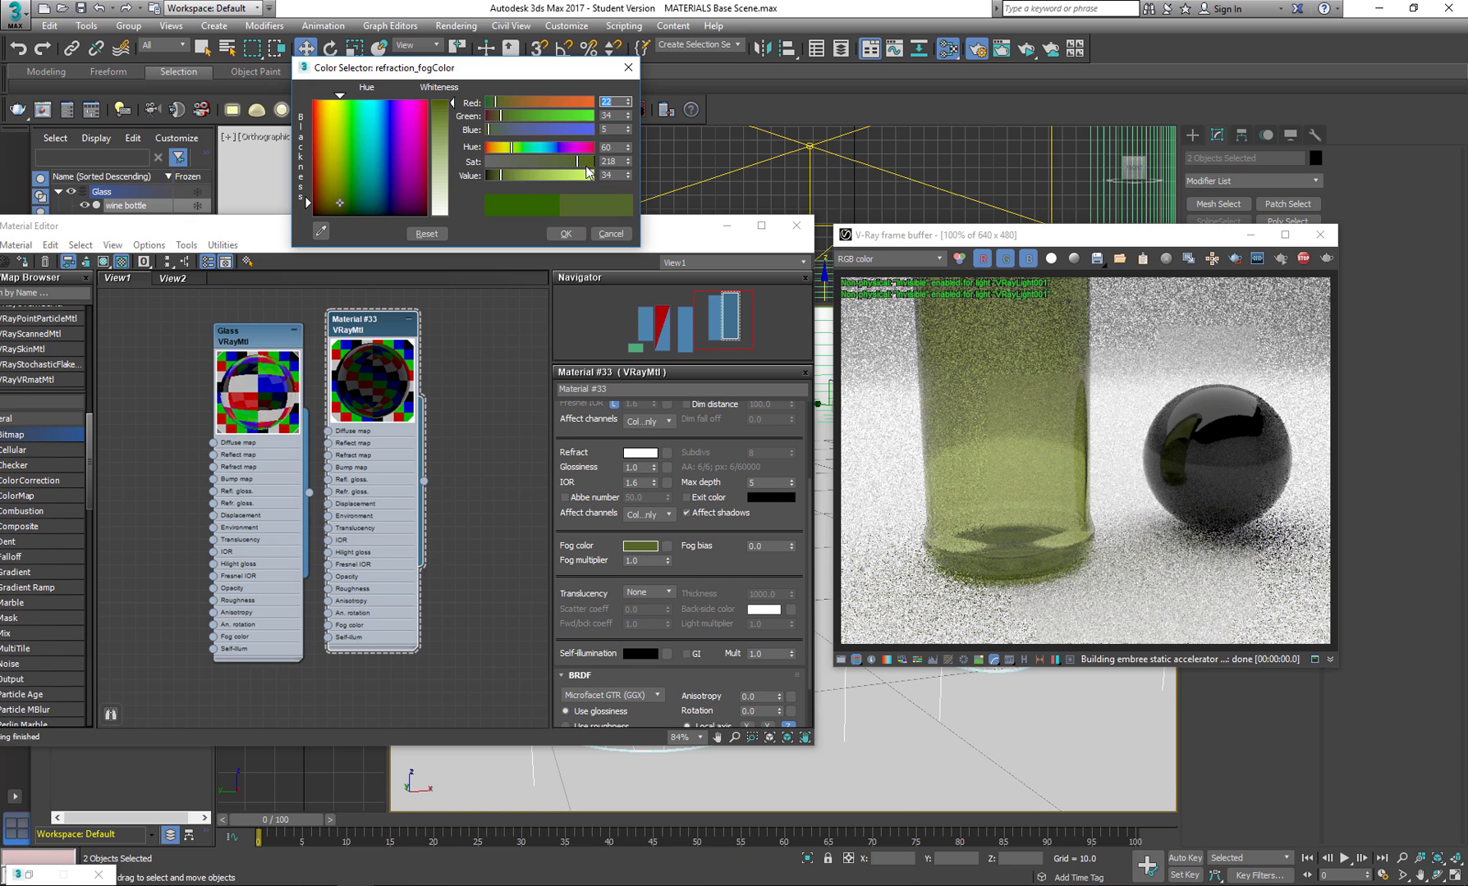
pyautogui.moveTo(587, 168); pyautogui.dragTo(599, 165)
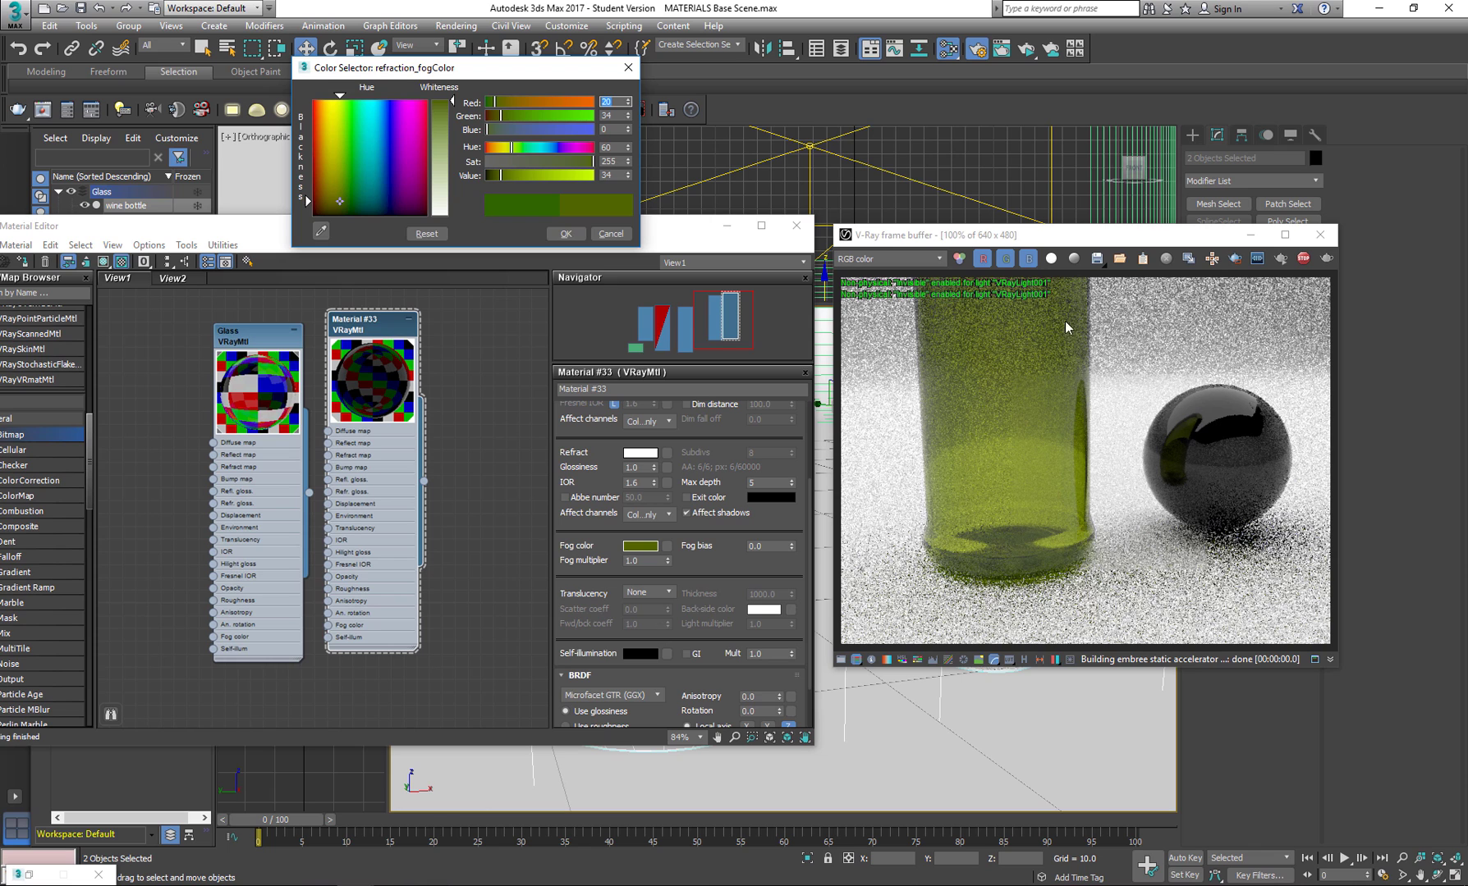
pyautogui.click(564, 234)
# Clear the render and material windows away, frame the bottle, sphere and drinking glass in the perspective view, and render it.
pyautogui.click(1251, 235)
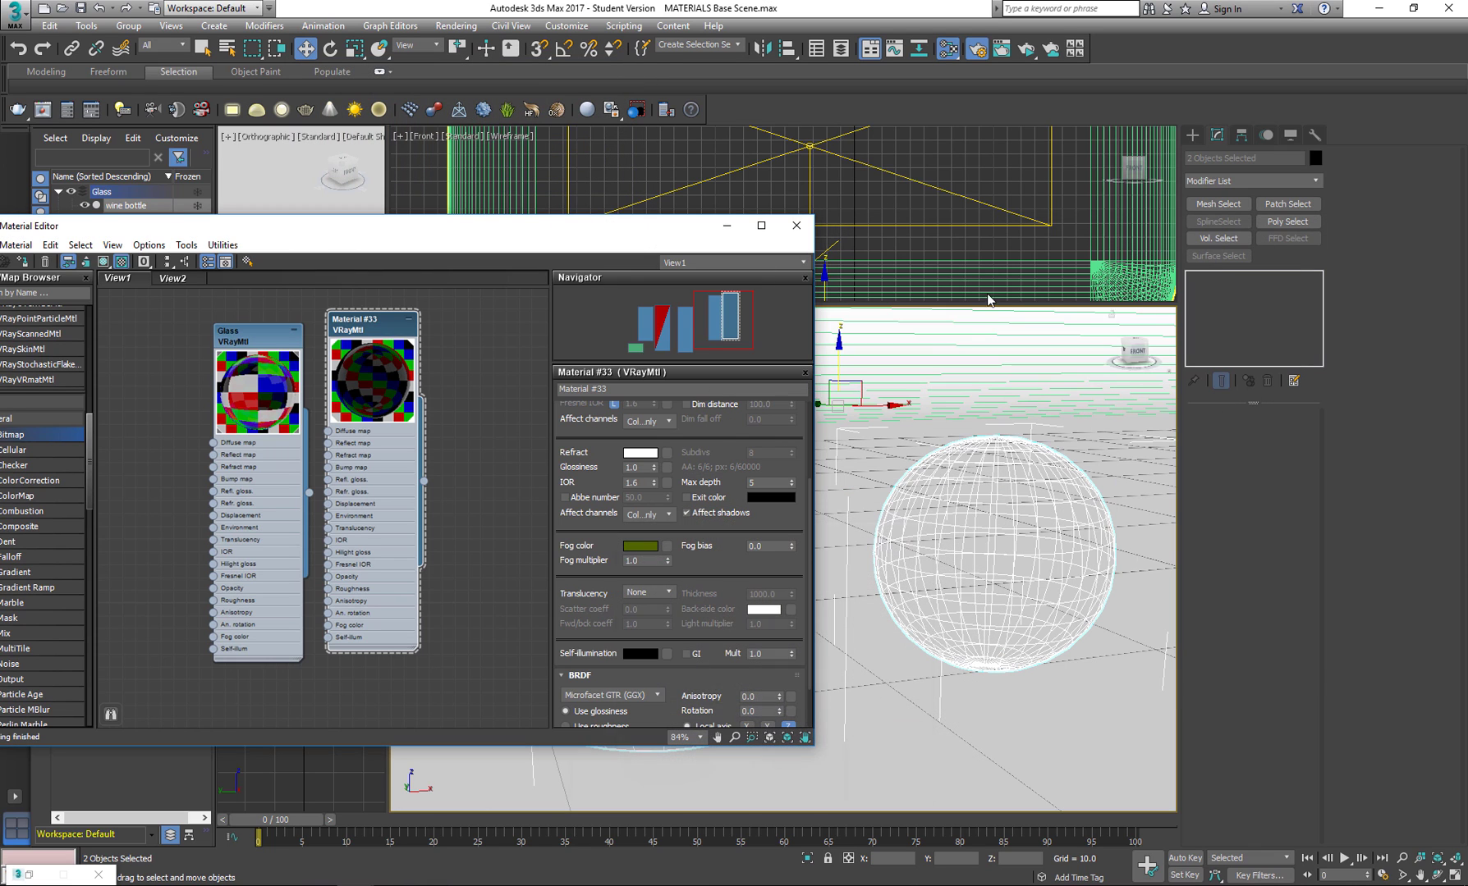
pyautogui.click(730, 228)
pyautogui.scroll(-6, 809, 525)
pyautogui.scroll(2, 808, 525)
pyautogui.moveTo(808, 525); pyautogui.dragTo(710, 628, button='middle')
pyautogui.hotkey('shift', 'q')
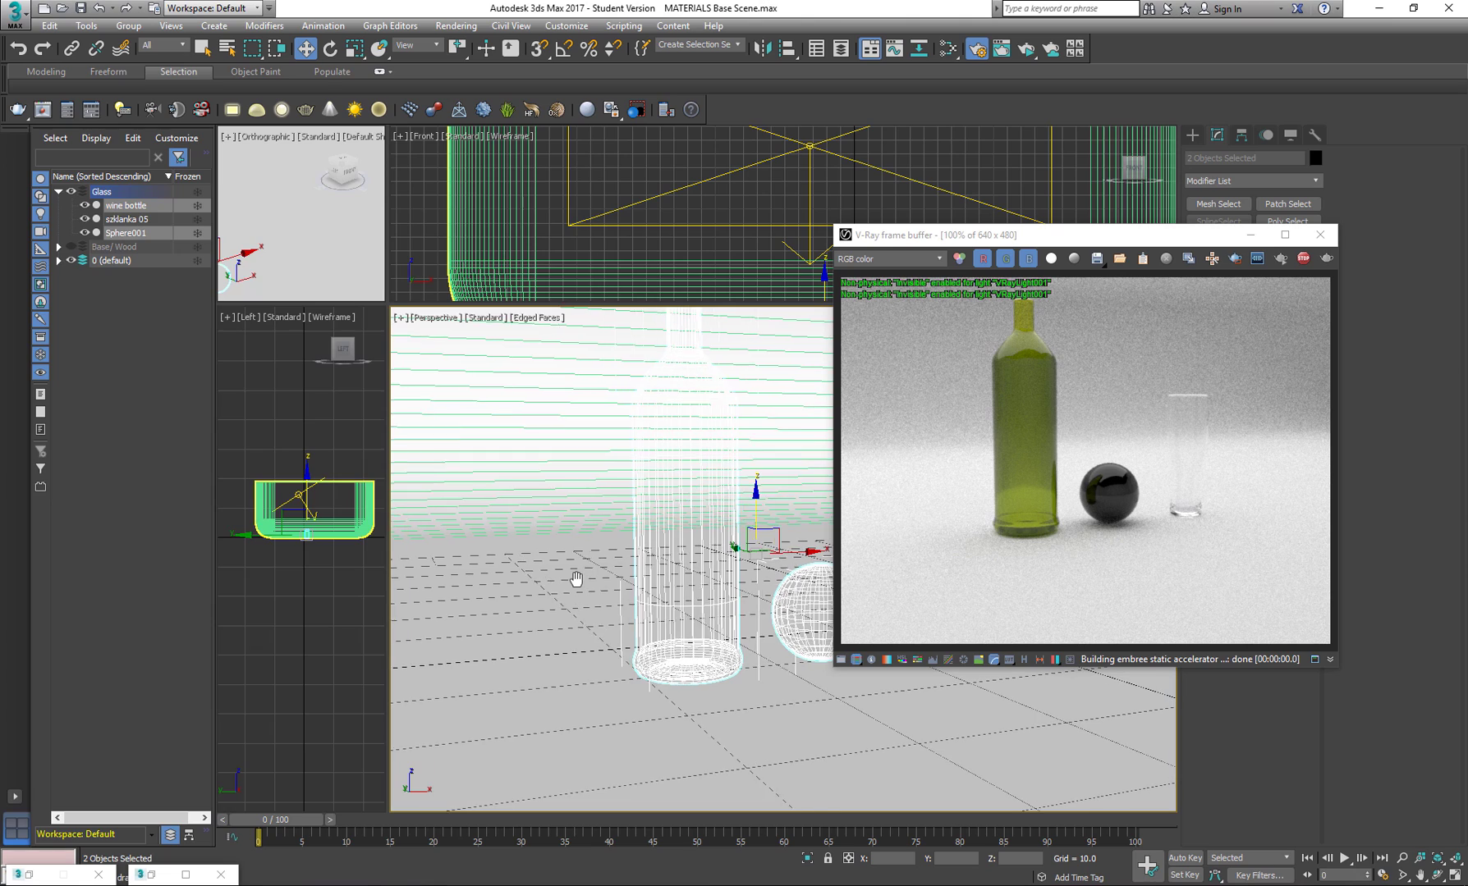
# Reopen the material editor at the olive glass's basic parameters and orbit the perspective view to look at the sphere through the bottle.
pyautogui.press('m')
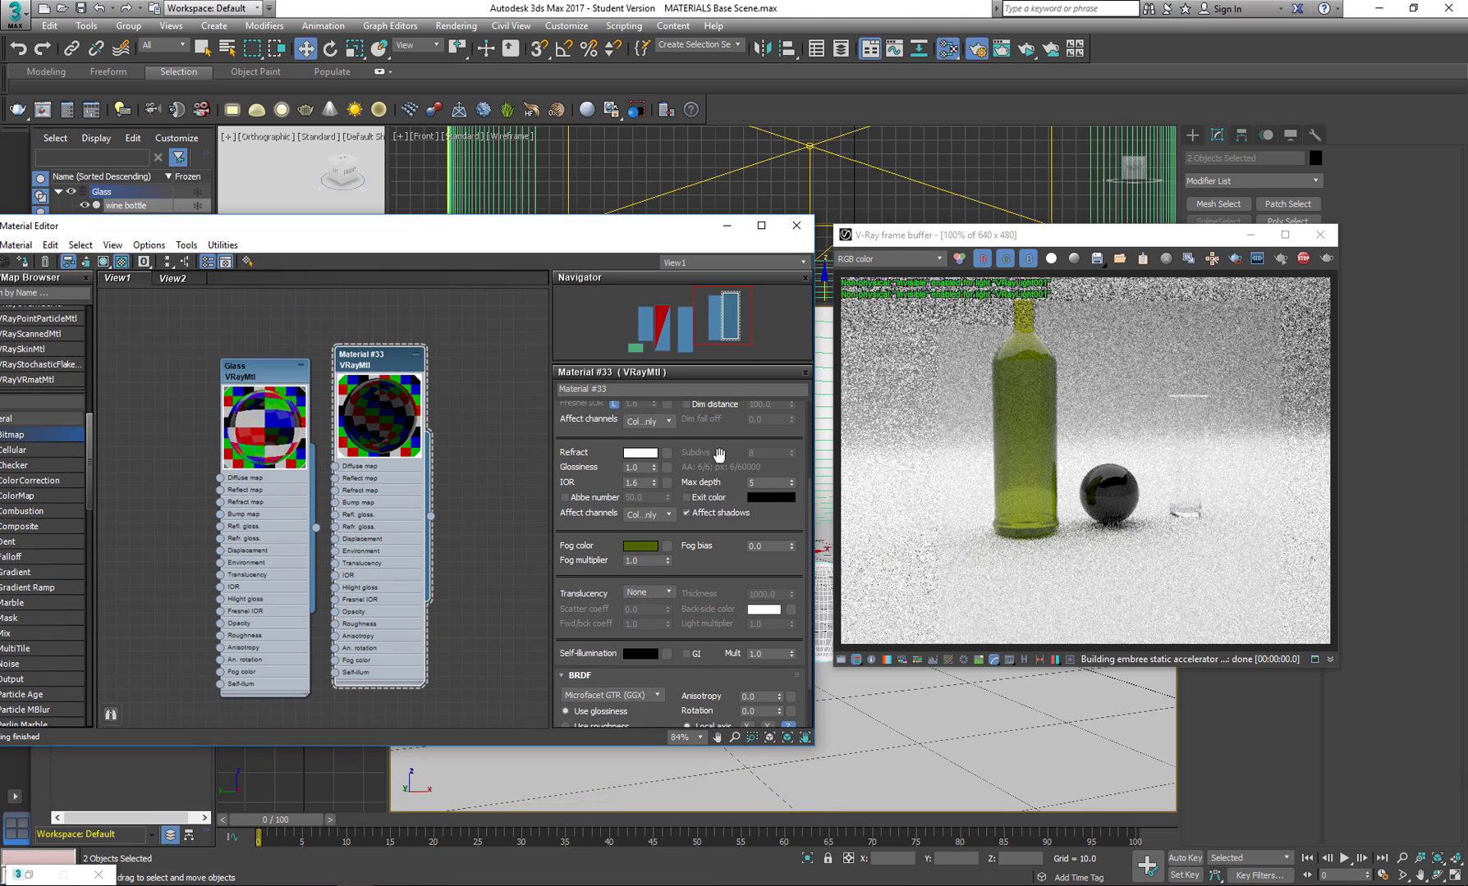
pyautogui.scroll(2, 712, 498)
pyautogui.scroll(4, 725, 481)
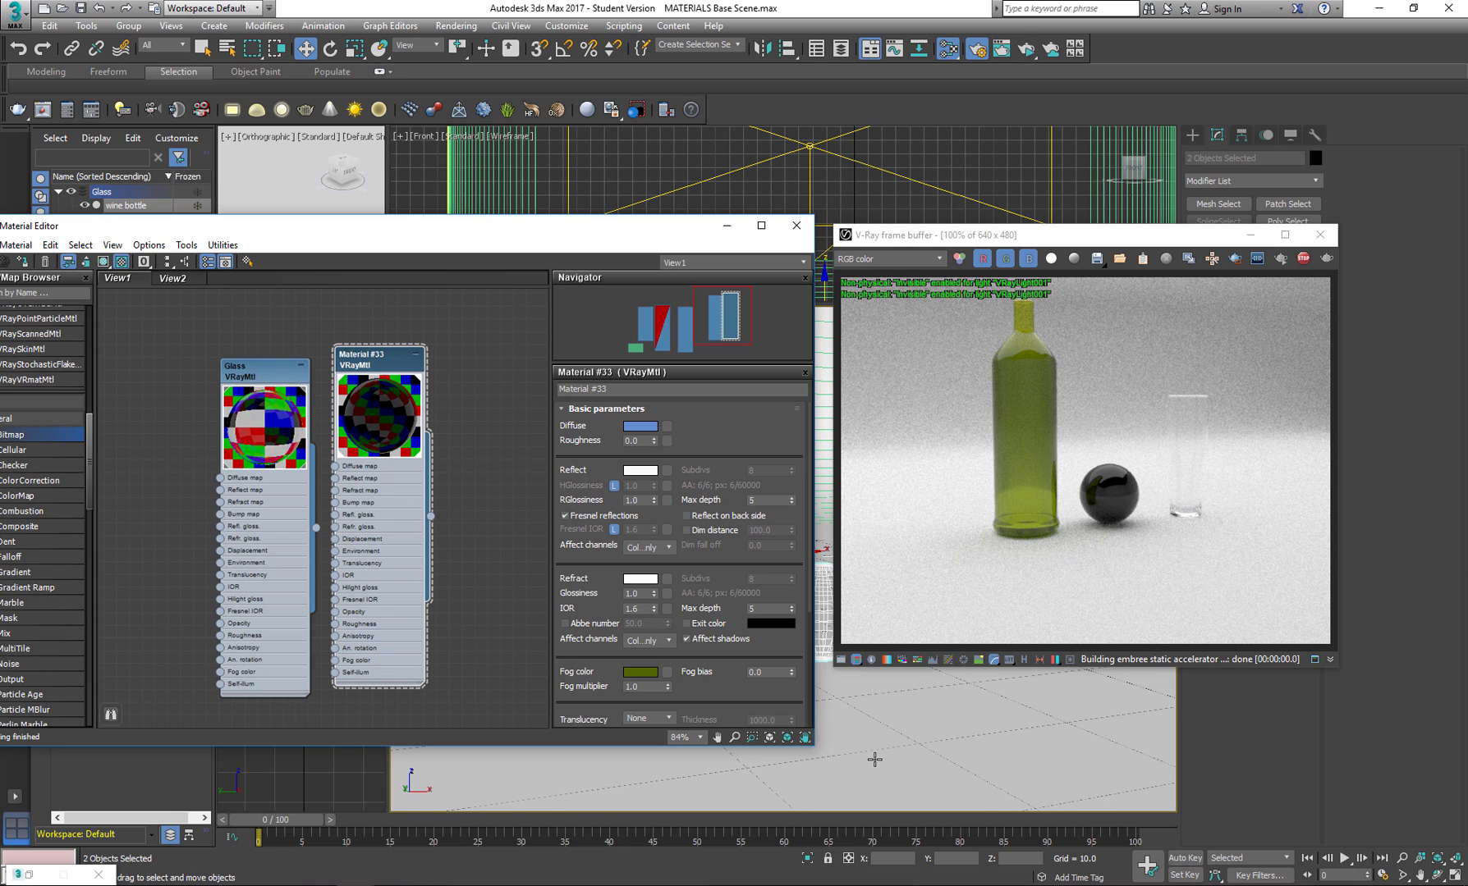
pyautogui.moveTo(655, 228); pyautogui.dragTo(439, 206)
pyautogui.keyDown('alt'); pyautogui.moveTo(691, 612); pyautogui.dragTo(778, 608, button='middle'); pyautogui.keyUp('alt')
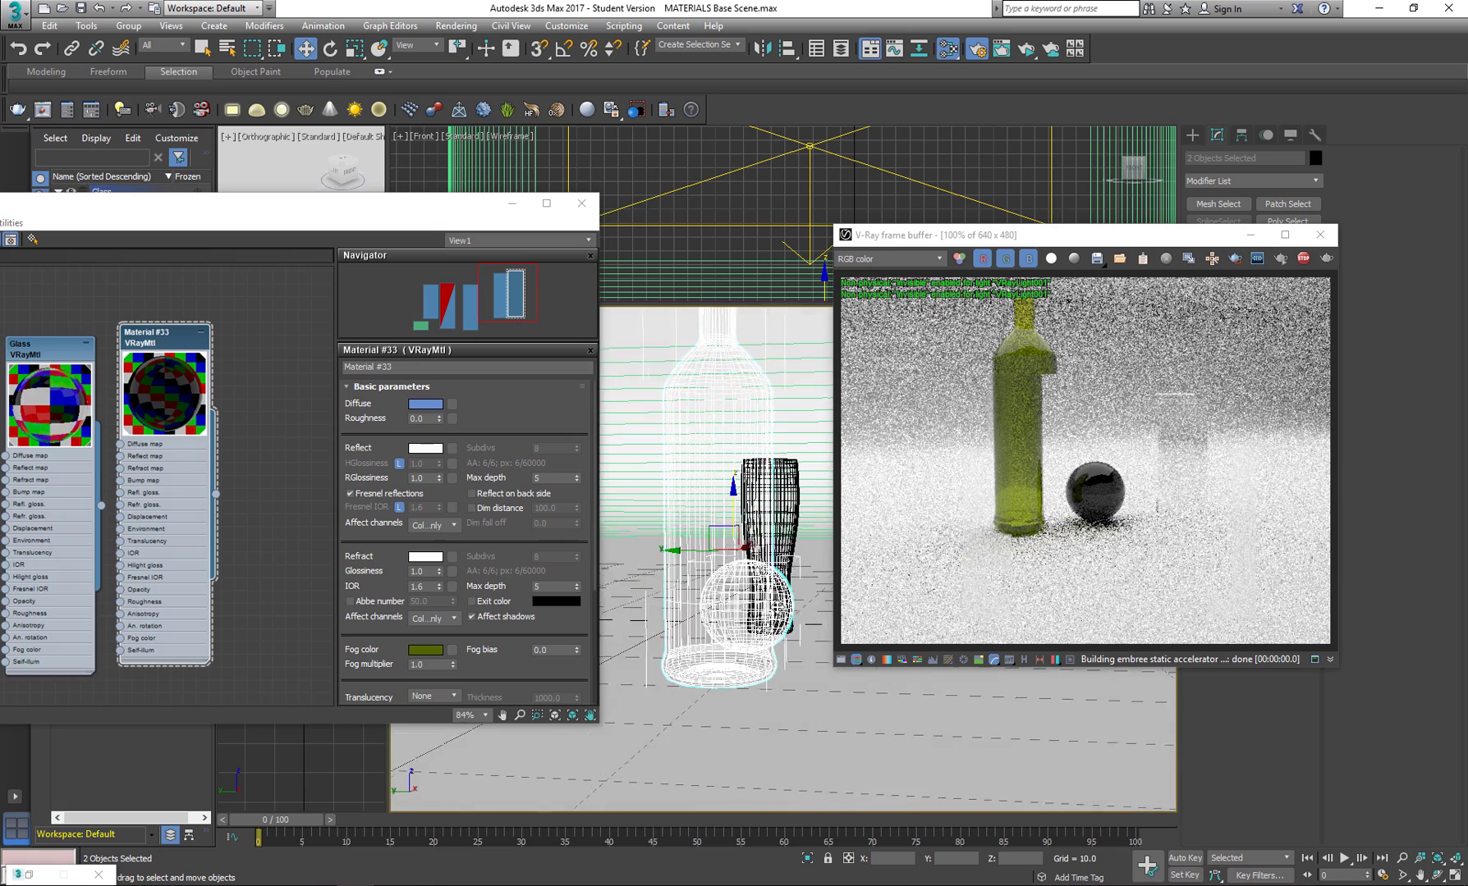
pyautogui.scroll(4, 750, 609)
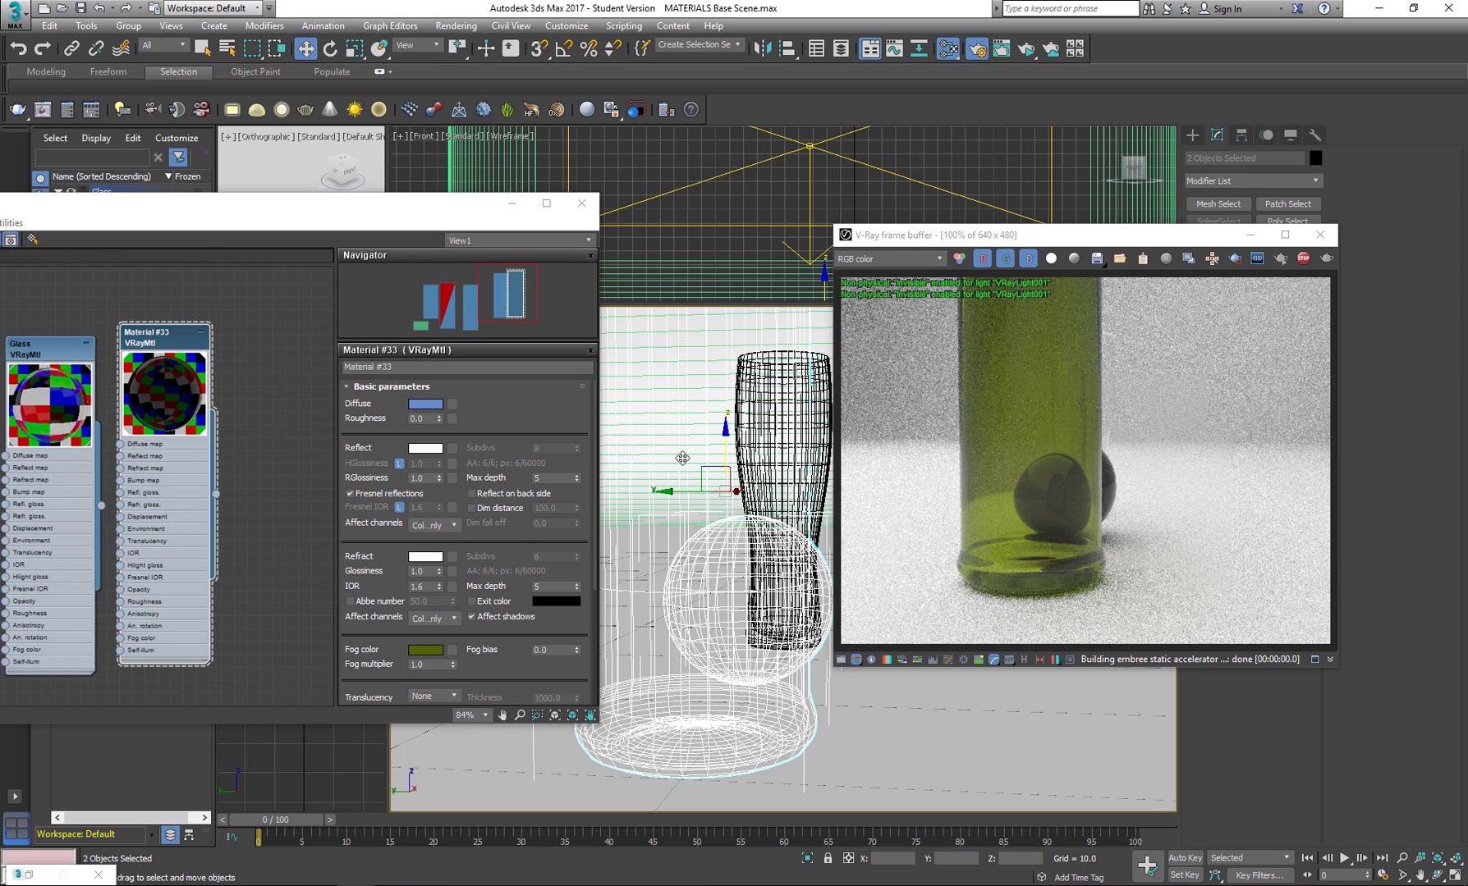
# Set the olive glass material's reflection and refraction max depth to 10 each.
pyautogui.moveTo(213, 219); pyautogui.dragTo(360, 200)
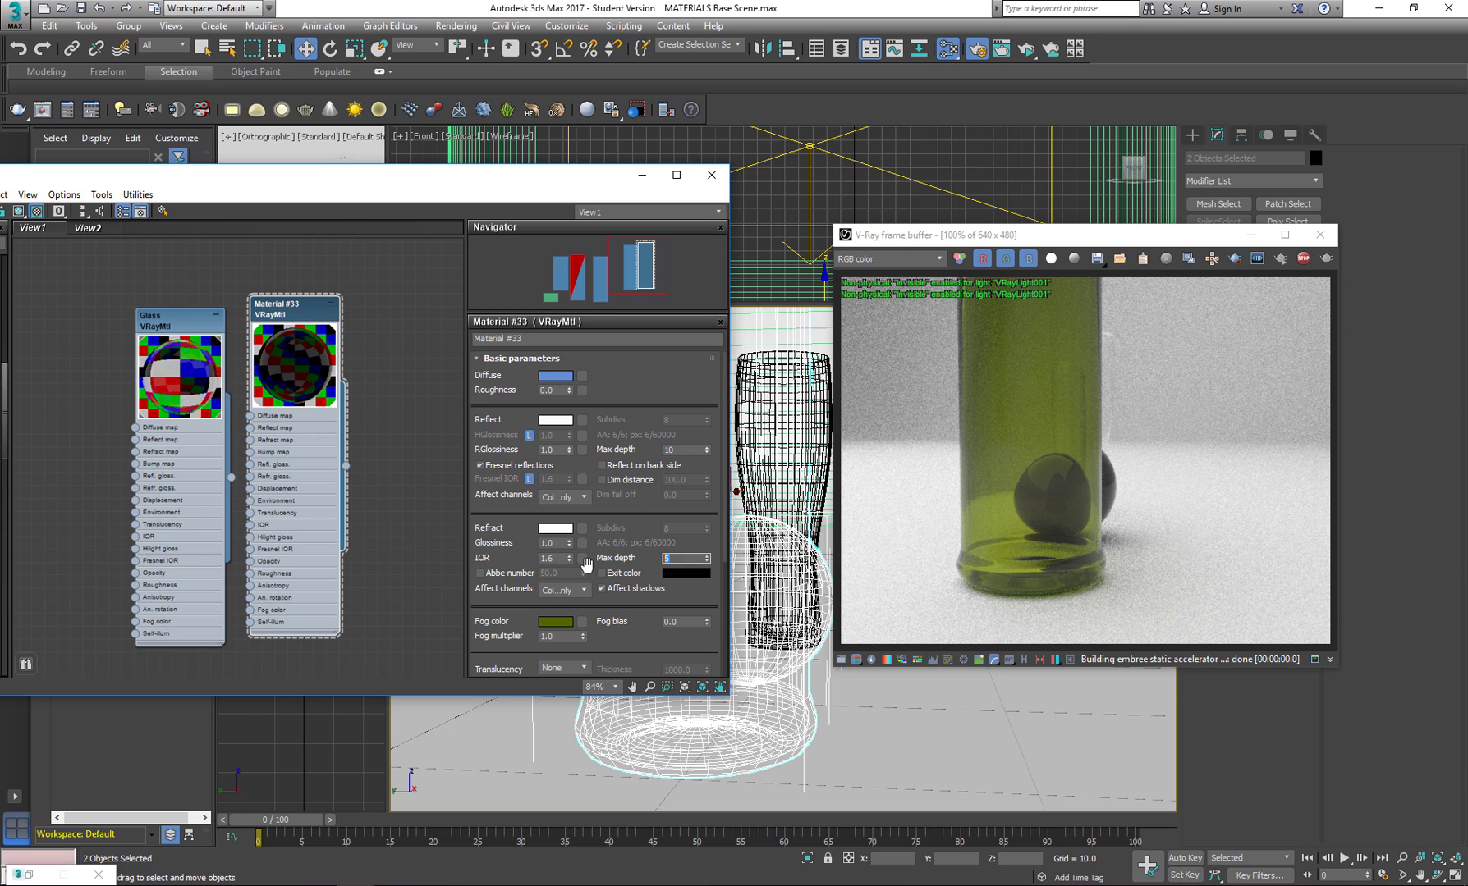
pyautogui.write('10')
pyautogui.press('Return')
# Duplicate the olive glass material beside the original and assign the copy to the sphere.
pyautogui.keyDown('alt'); pyautogui.moveTo(870, 699); pyautogui.dragTo(794, 703, button='middle'); pyautogui.keyUp('alt')
pyautogui.moveTo(364, 384); pyautogui.dragTo(341, 388, button='middle')
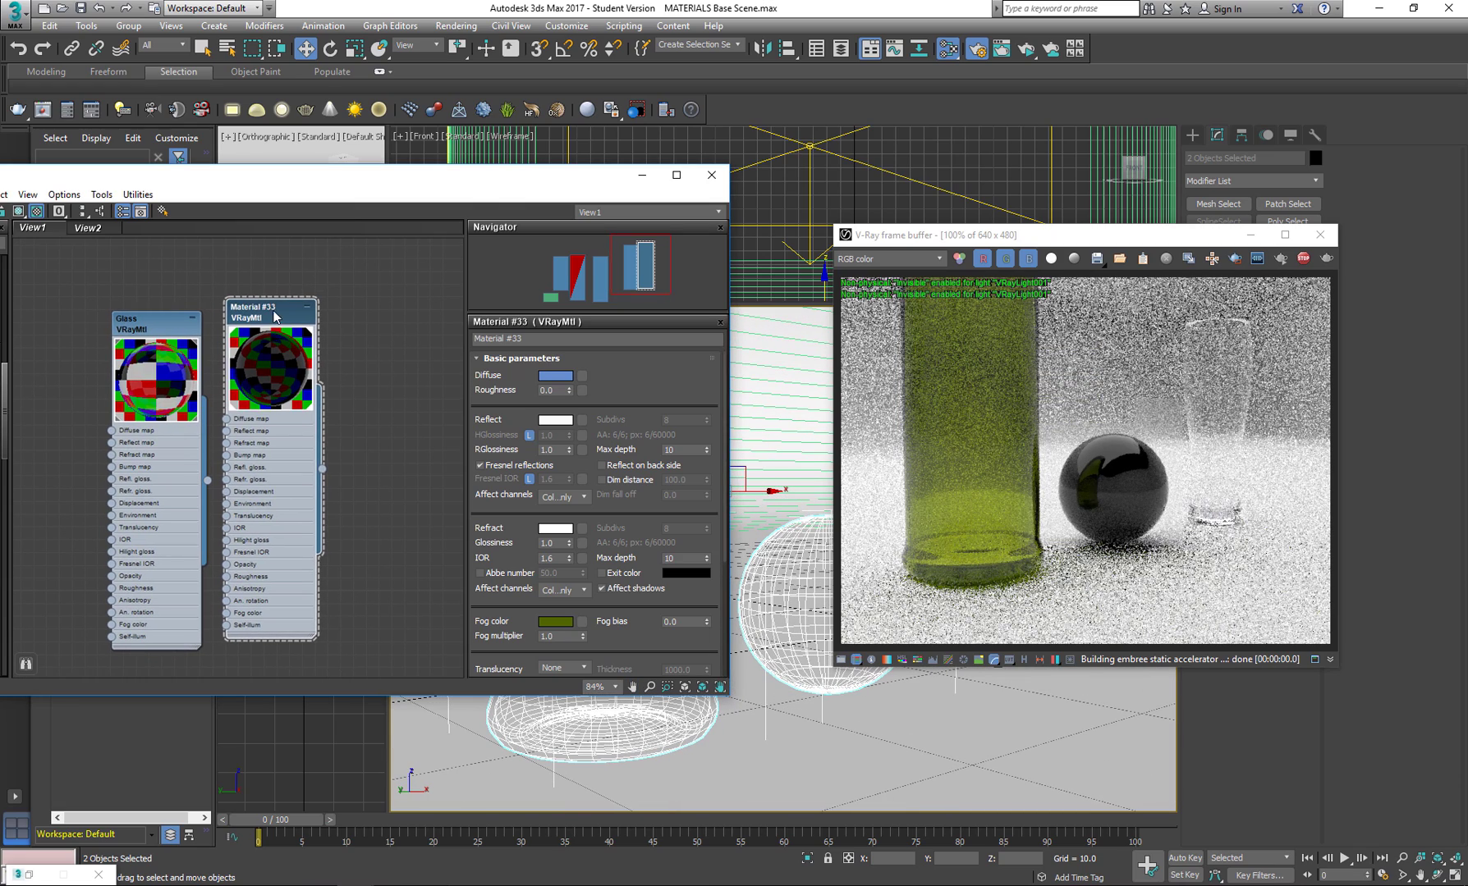
pyautogui.moveTo(271, 312); pyautogui.dragTo(425, 299)
pyautogui.moveTo(406, 311); pyautogui.dragTo(274, 311, button='middle')
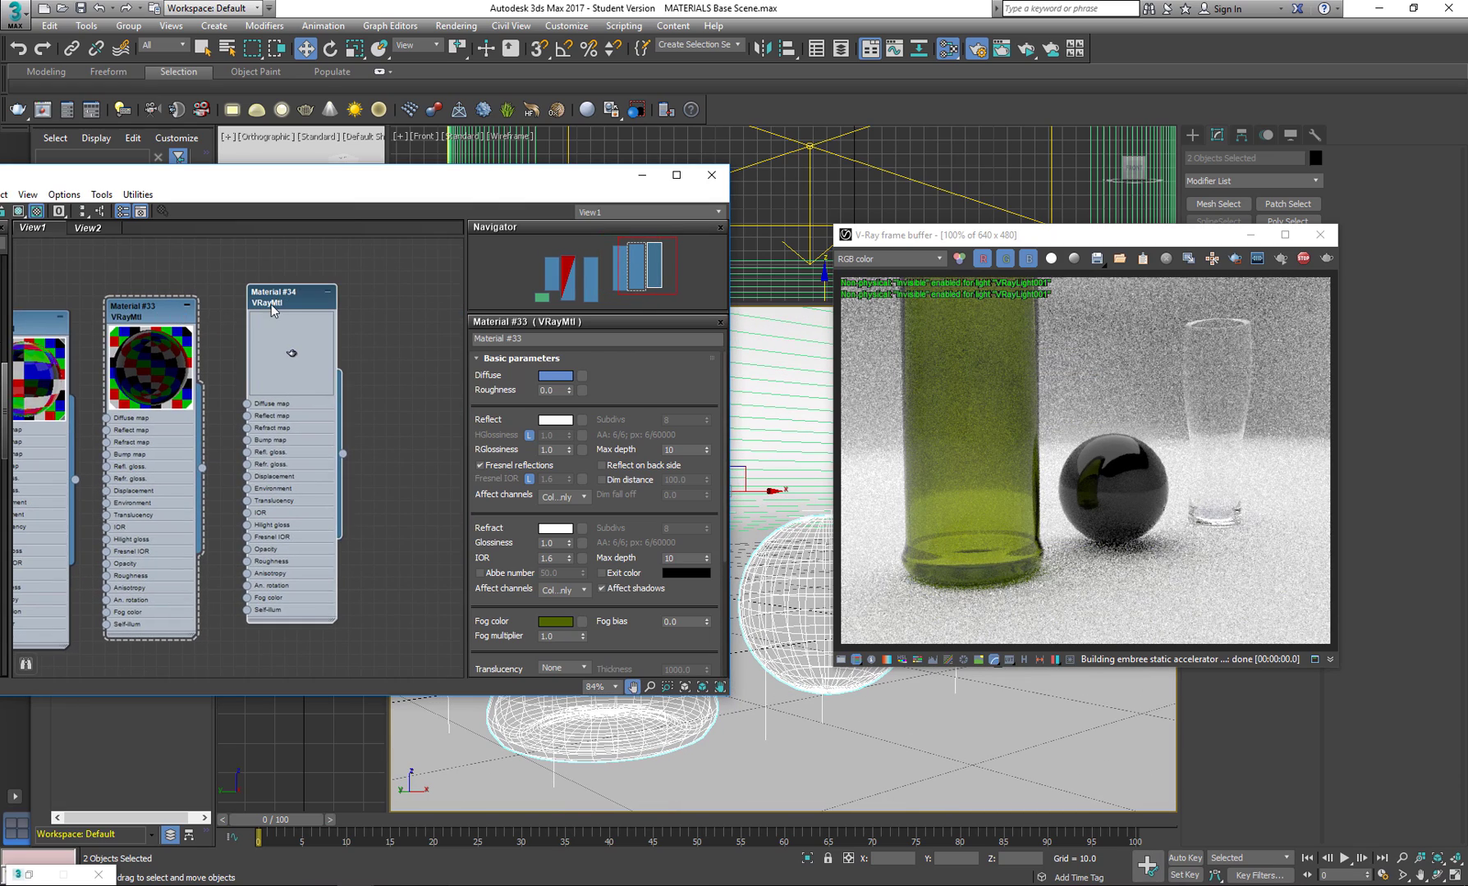
pyautogui.moveTo(342, 454); pyautogui.dragTo(658, 542)
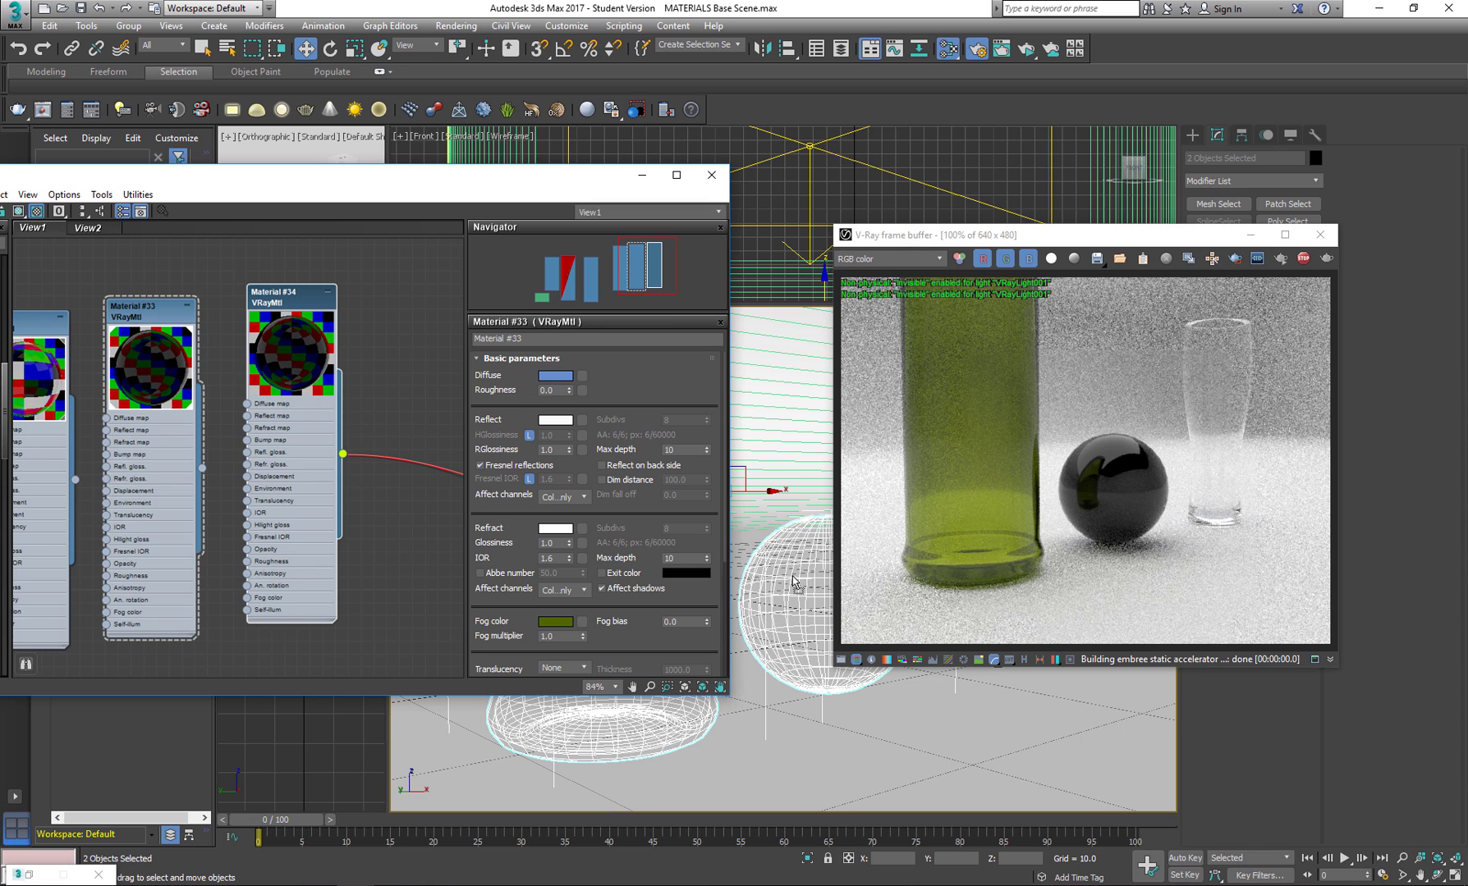
pyautogui.moveTo(793, 579); pyautogui.dragTo(794, 616)
pyautogui.click(697, 480)
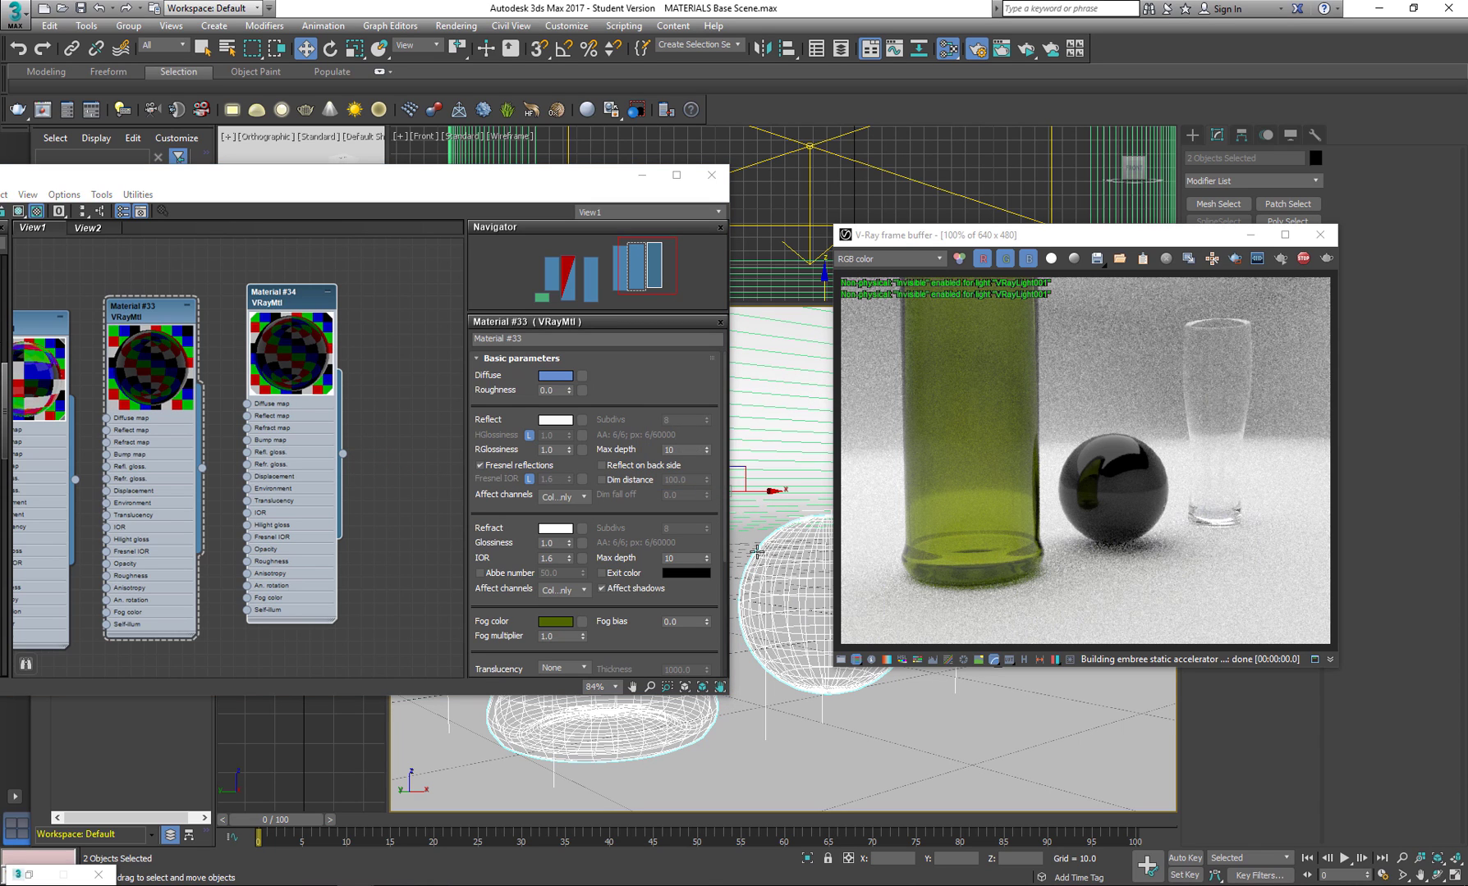
# Set the fog color of the sphere's new glass material to a bright pinkish red.
pyautogui.click(288, 297)
pyautogui.click(555, 621)
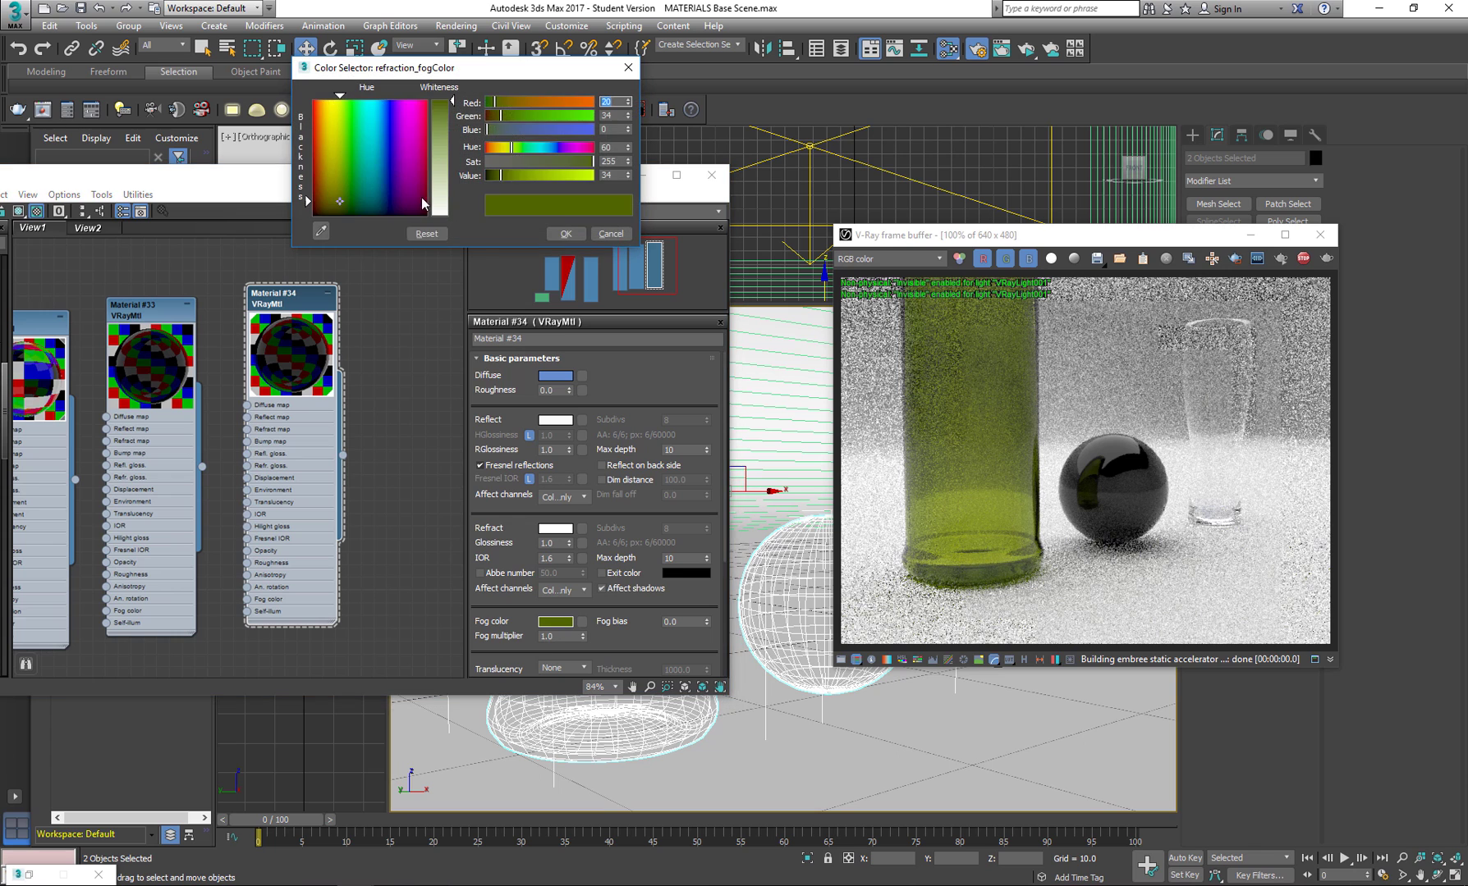
pyautogui.moveTo(424, 203); pyautogui.dragTo(423, 104)
pyautogui.click(565, 233)
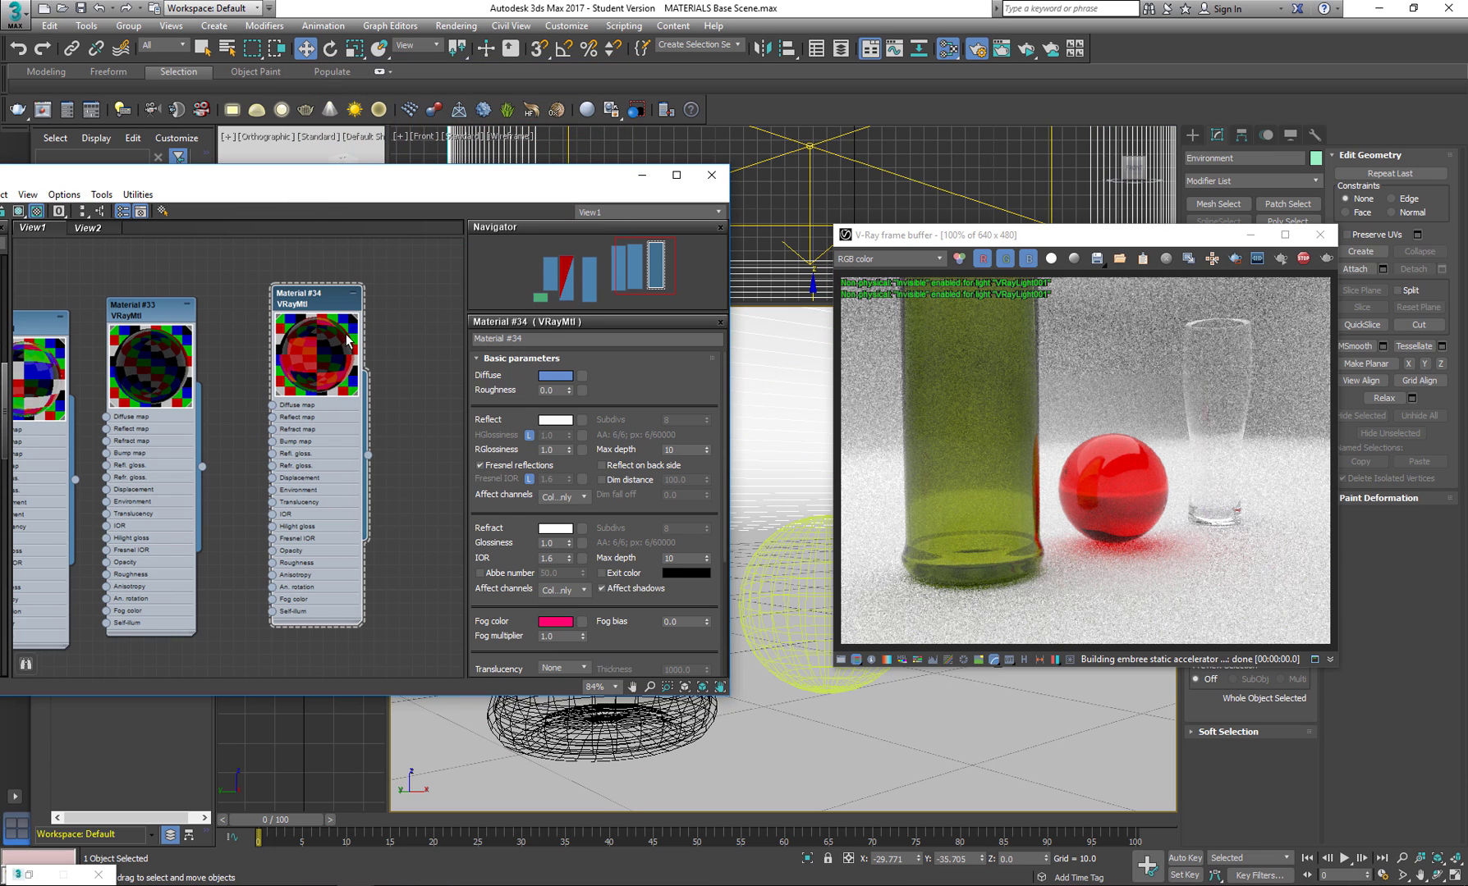
# Set the red glass material's IOR to 3.0 and widen the perspective view around the bottle, sphere and drinking glass.
pyautogui.moveTo(319, 307); pyautogui.dragTo(332, 307)
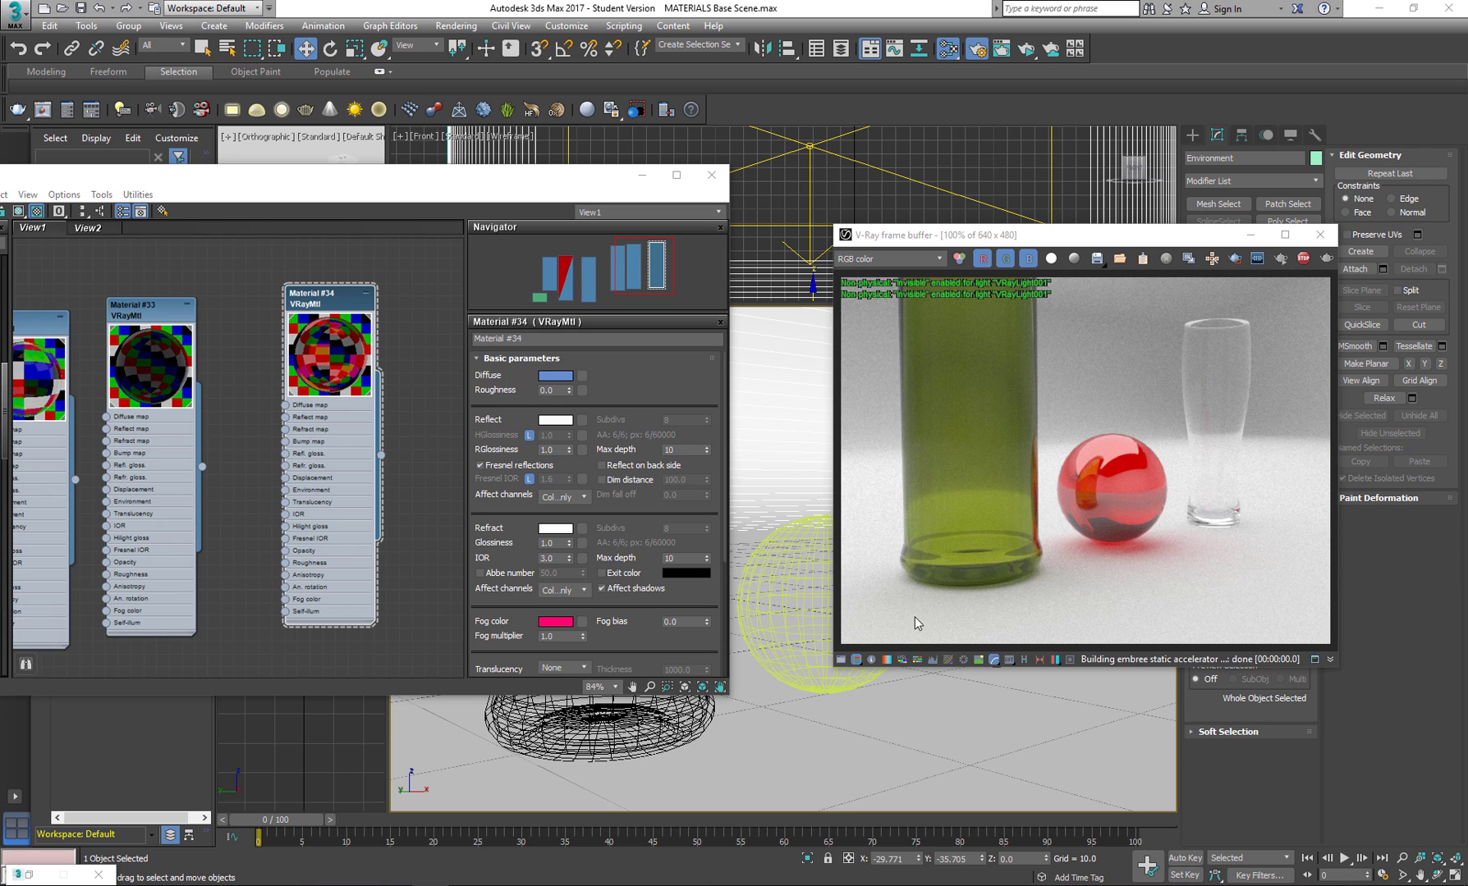
pyautogui.moveTo(804, 623); pyautogui.dragTo(739, 657, button='middle')
pyautogui.scroll(-2, 774, 624)
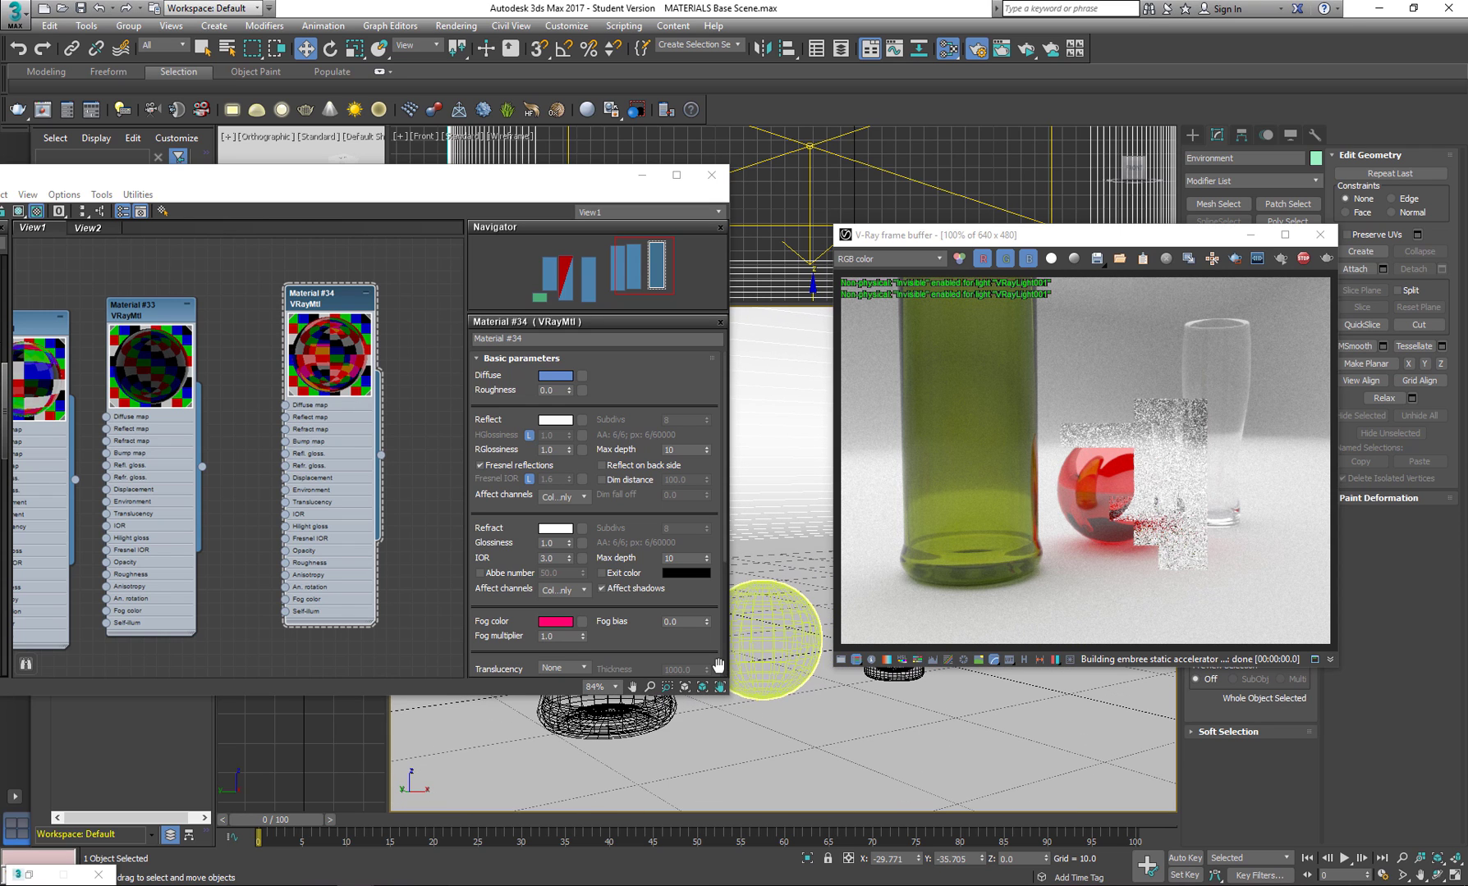